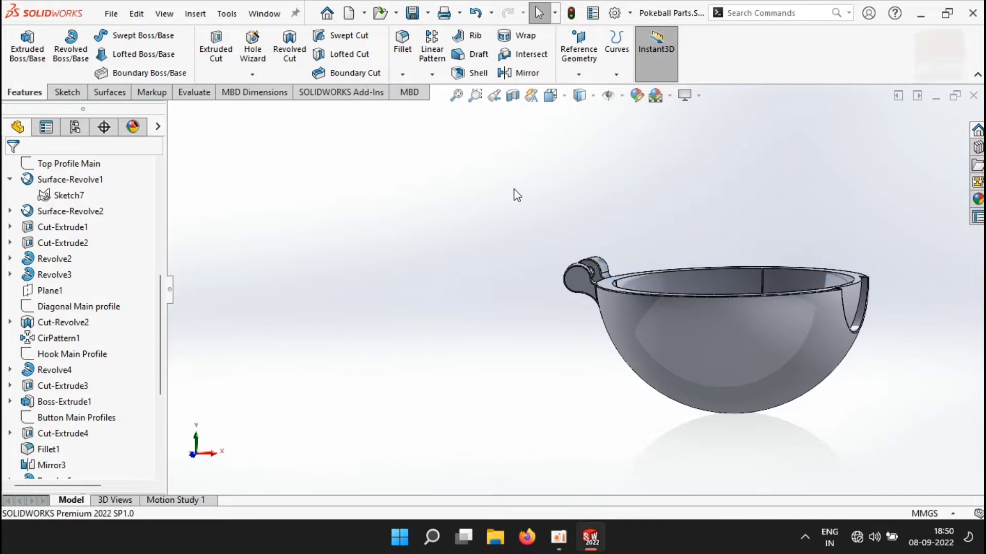
Inspect the inside of the lower Pokeball shell and look through the part's feature list.
{"action": "middle_click_drag", "start_coordinate": [515, 194], "coordinate": [544, 335]}
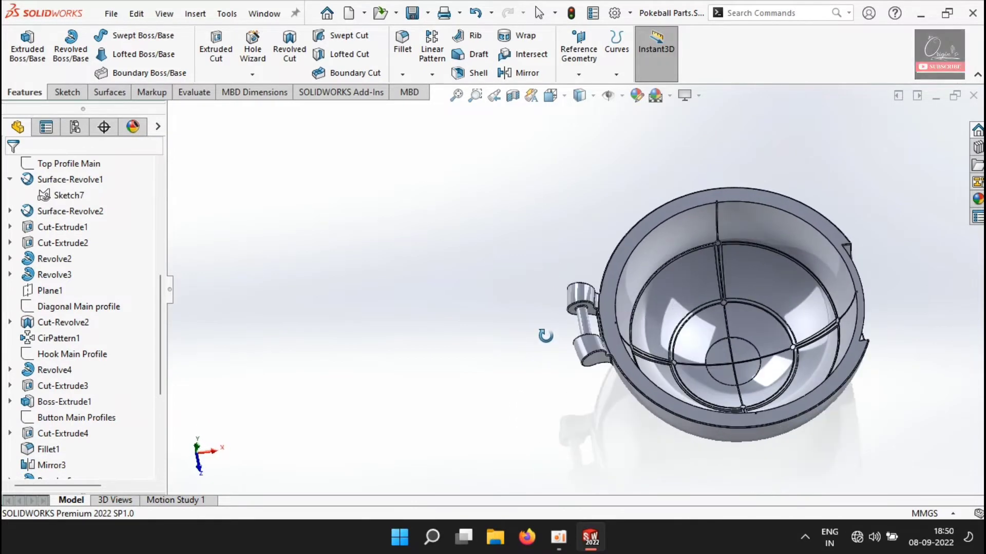
{"action": "scroll", "coordinate": [782, 333], "scroll_direction": "down", "scroll_amount": 5}
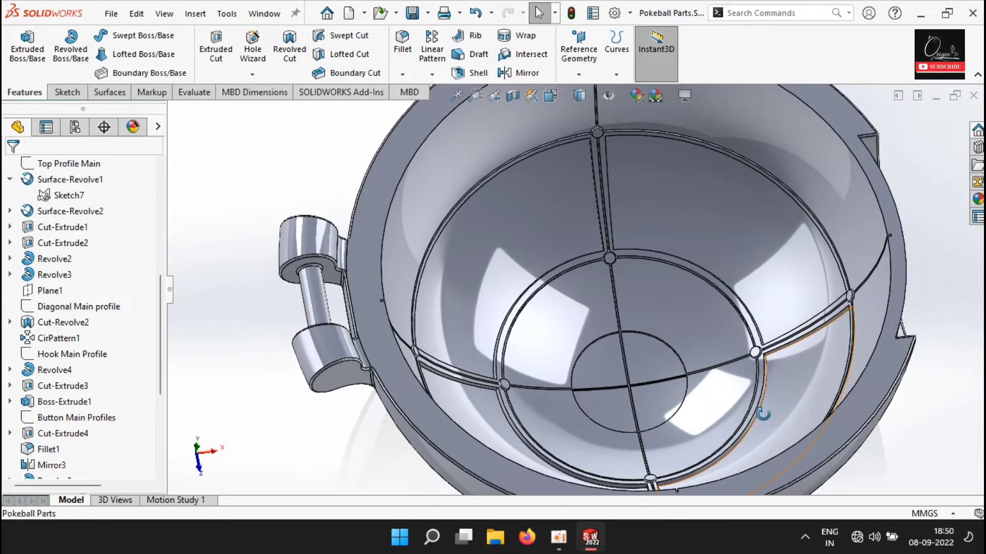
{"action": "middle_click_drag", "start_coordinate": [771, 370], "coordinate": [770, 399]}
{"action": "scroll", "coordinate": [769, 400], "scroll_direction": "up", "scroll_amount": 2}
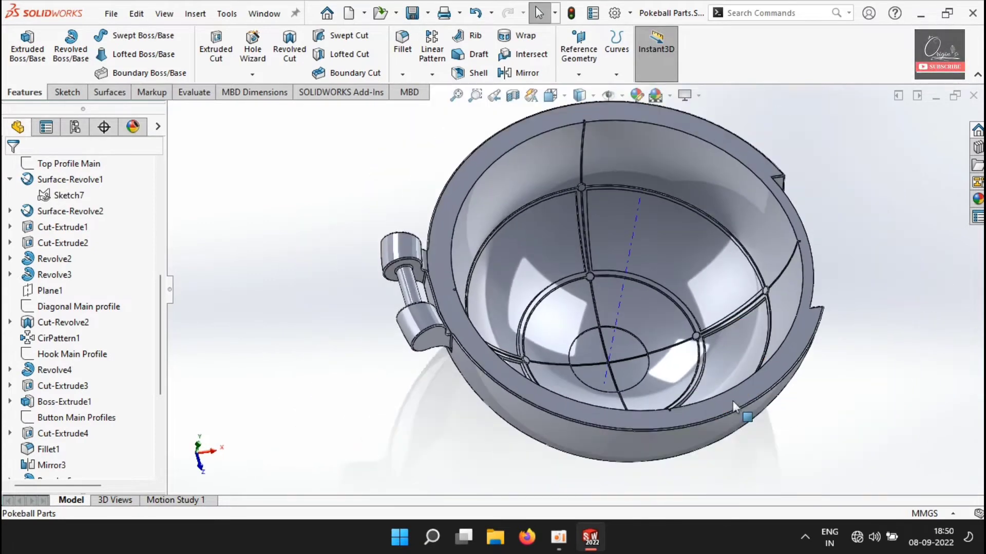
{"action": "scroll", "coordinate": [95, 333], "scroll_direction": "down", "scroll_amount": 4}
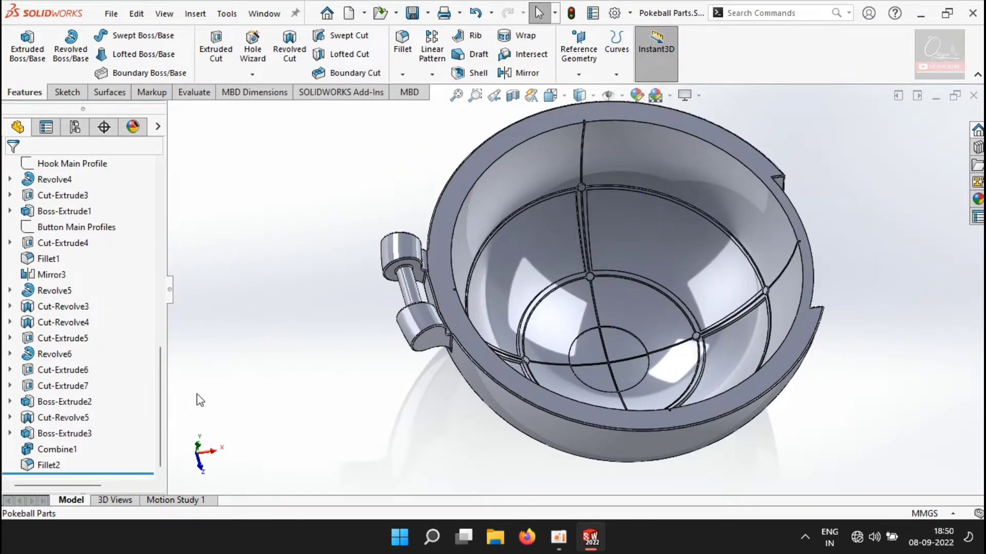
{"action": "scroll", "coordinate": [358, 389], "scroll_direction": "down", "scroll_amount": 2}
{"action": "middle_click_drag", "start_coordinate": [358, 390], "coordinate": [345, 356]}
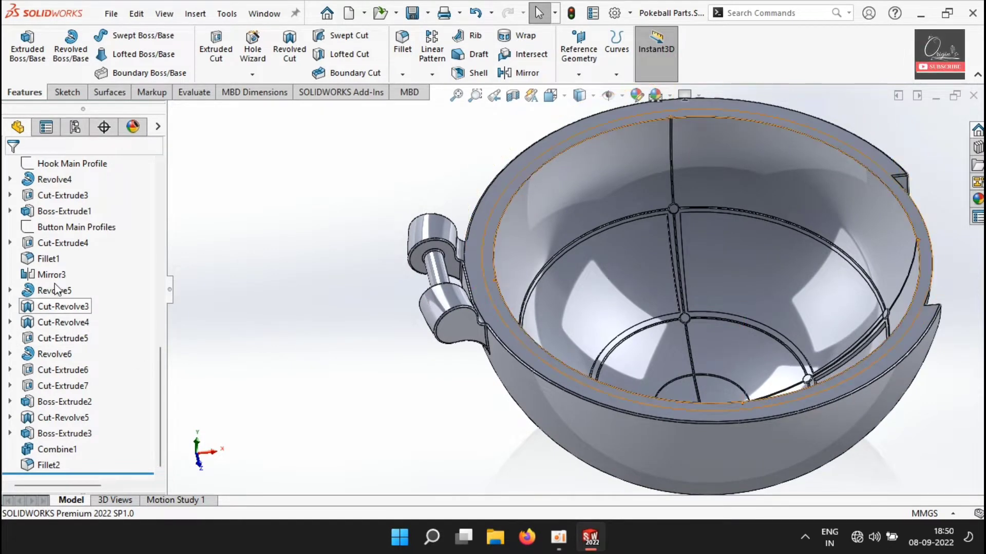
{"action": "scroll", "coordinate": [54, 260], "scroll_direction": "up", "scroll_amount": 6}
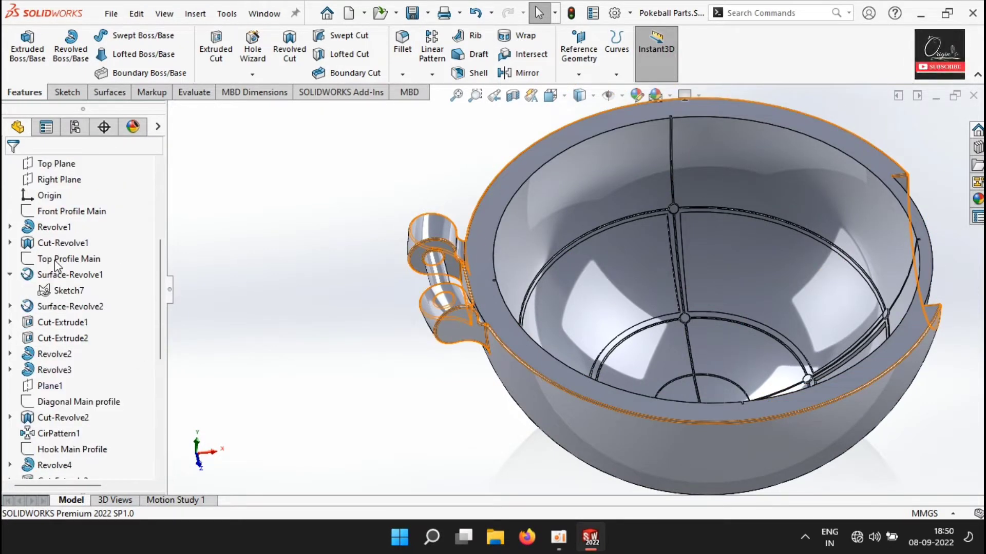
Apply a planar section view through Plane1 with zero offset and the section cap shown.
{"action": "left_click", "coordinate": [50, 385]}
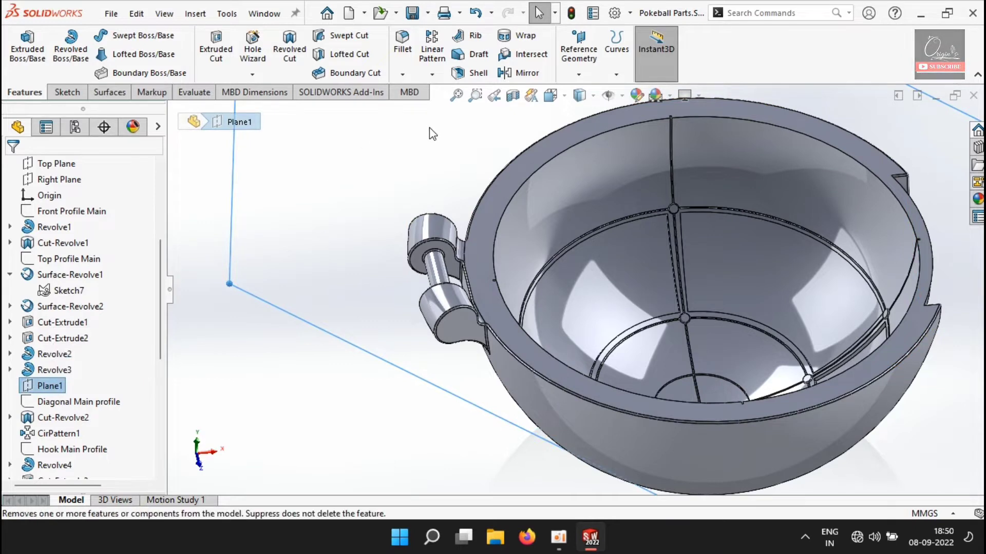
{"action": "left_click", "coordinate": [512, 97]}
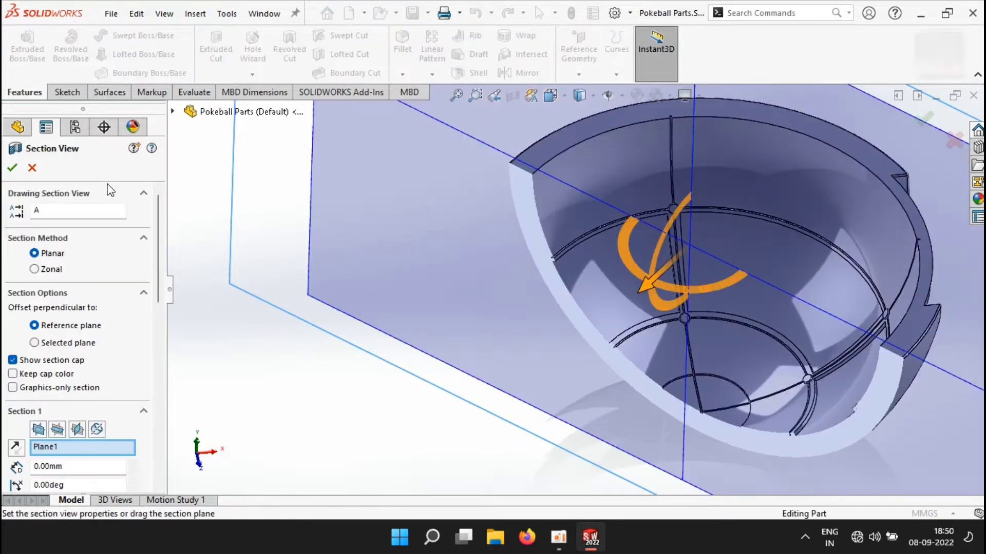
{"action": "left_click", "coordinate": [12, 168]}
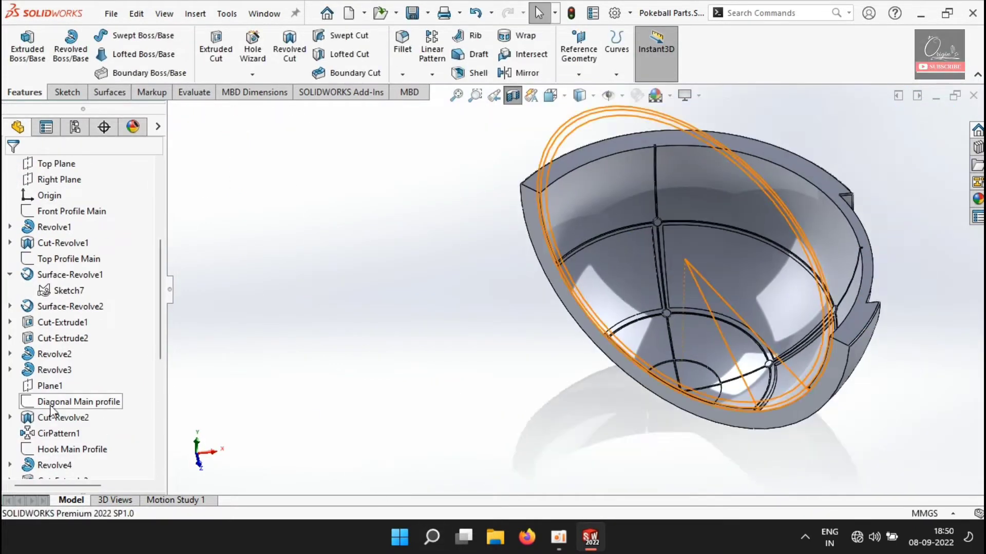
Make the Diagonal Main profile sketch visible over the sectioned shell.
{"action": "scroll", "coordinate": [51, 411], "scroll_direction": "down", "scroll_amount": 3}
{"action": "left_click", "coordinate": [80, 260]}
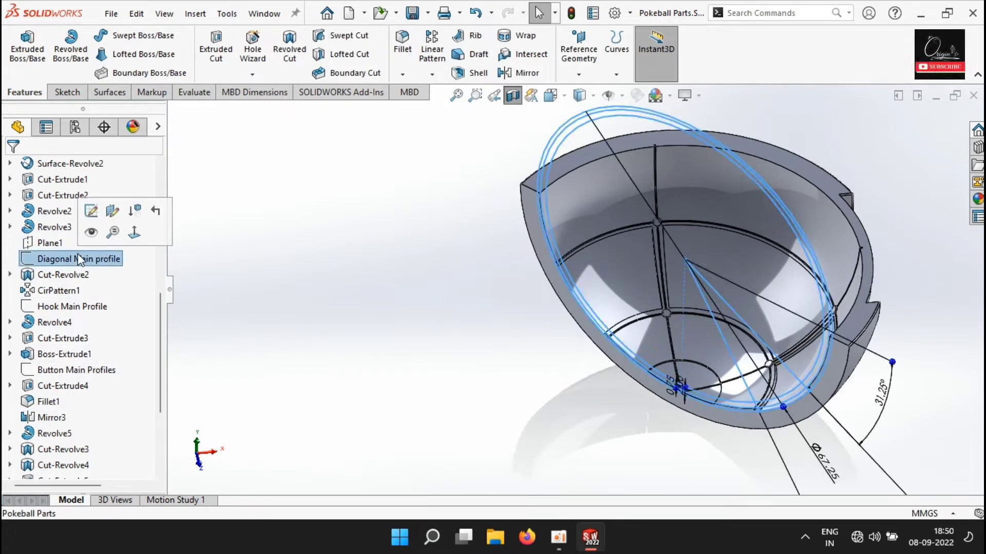
{"action": "left_click", "coordinate": [92, 232]}
{"action": "scroll", "coordinate": [52, 388], "scroll_direction": "up", "scroll_amount": 3}
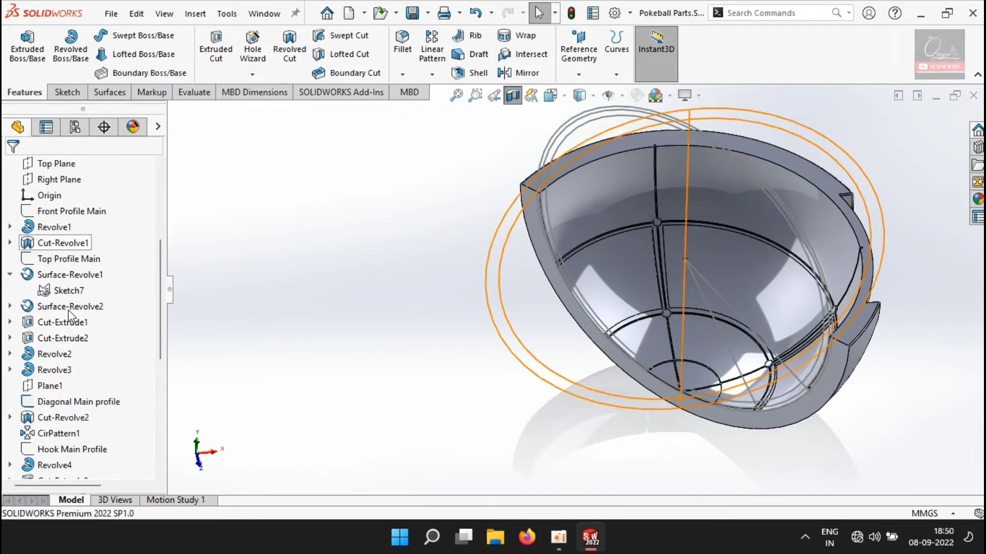
Create a sketch on Plane1 and convert the two circles and two angled lines of Diagonal Main profile into it.
{"action": "left_click", "coordinate": [52, 387]}
{"action": "left_click", "coordinate": [62, 361]}
{"action": "scroll", "coordinate": [690, 376], "scroll_direction": "down", "scroll_amount": 10}
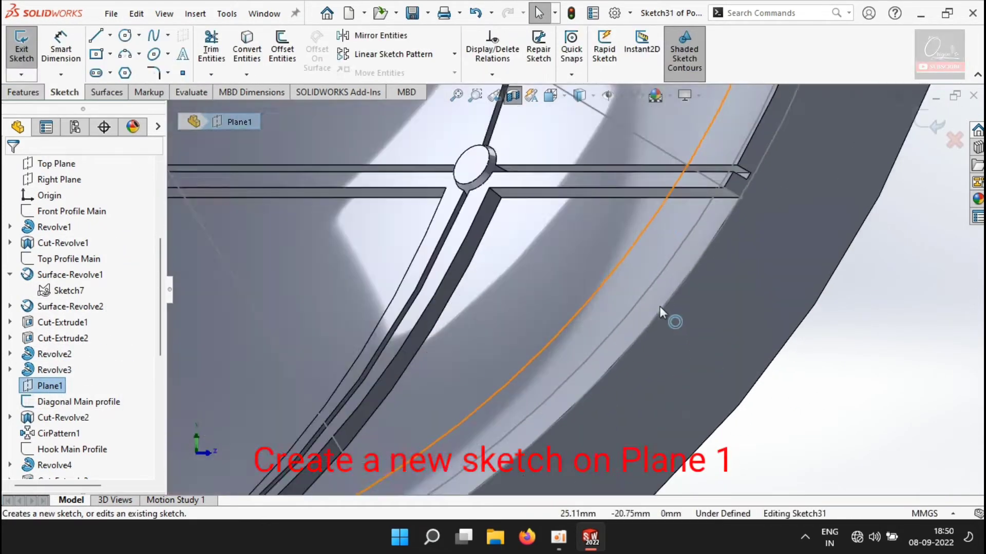
{"action": "left_click", "coordinate": [671, 254]}
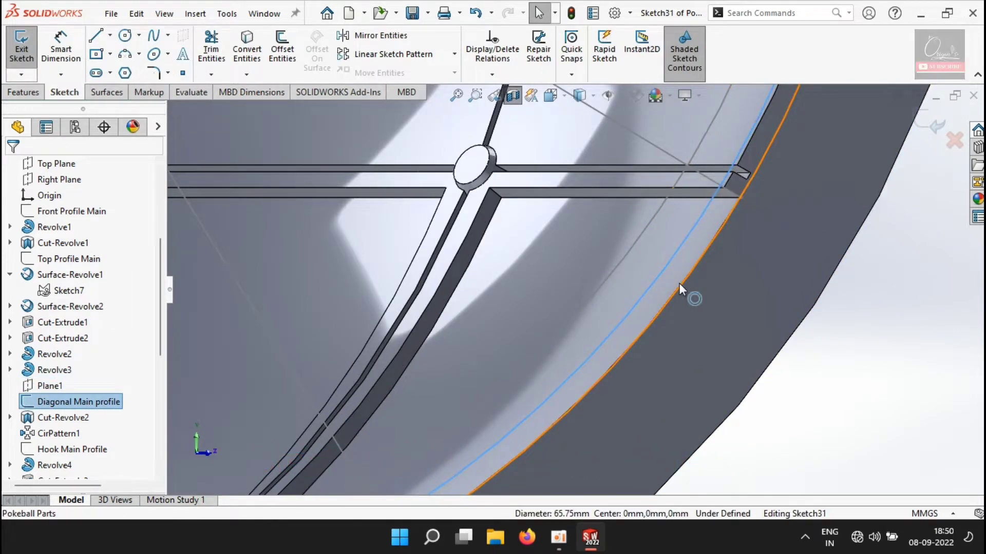
{"action": "left_click", "coordinate": [679, 283], "text": "ctrl"}
{"action": "left_click", "coordinate": [726, 191], "text": "ctrl"}
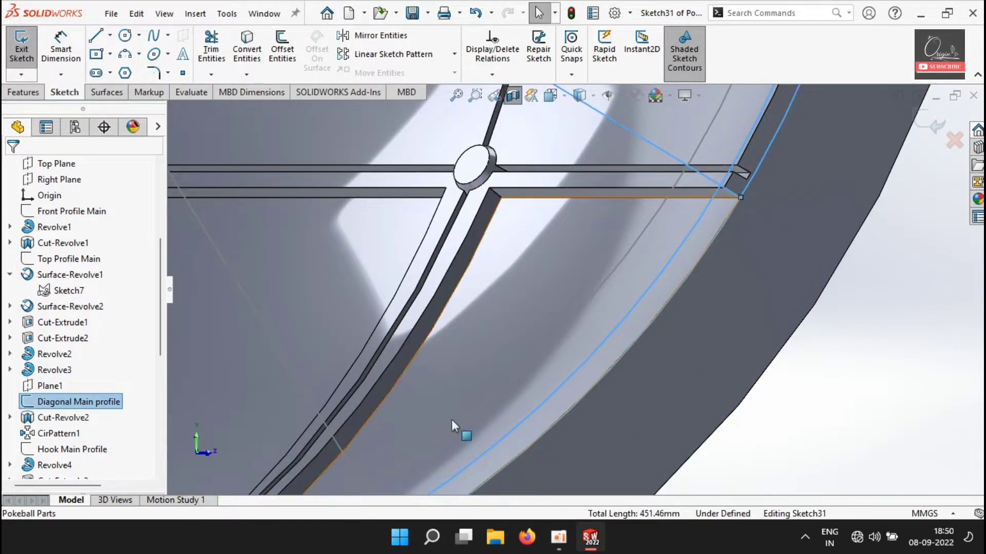
{"action": "scroll", "coordinate": [451, 420], "scroll_direction": "up", "scroll_amount": 2}
{"action": "left_click", "coordinate": [428, 423], "text": "ctrl"}
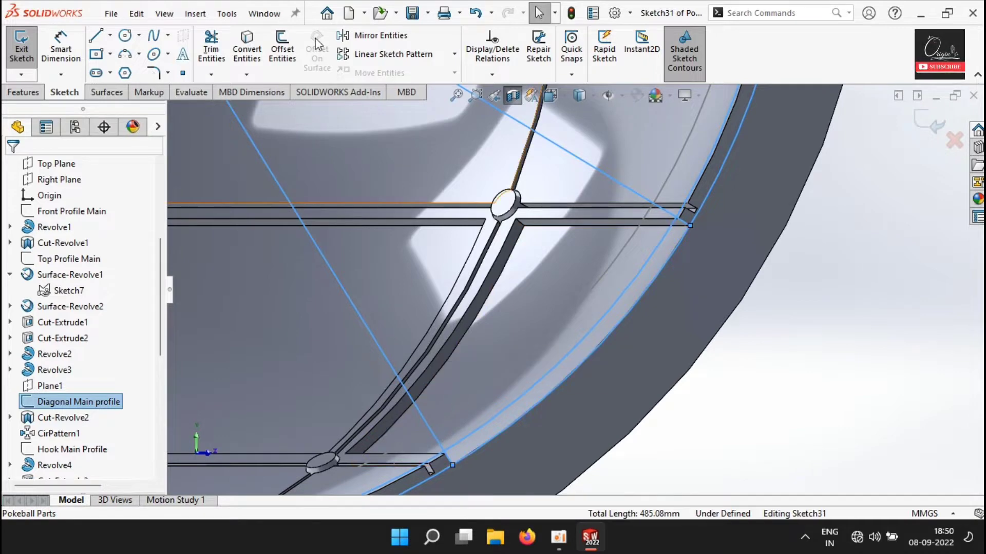
{"action": "left_click", "coordinate": [247, 49]}
{"action": "scroll", "coordinate": [565, 298], "scroll_direction": "up", "scroll_amount": 2}
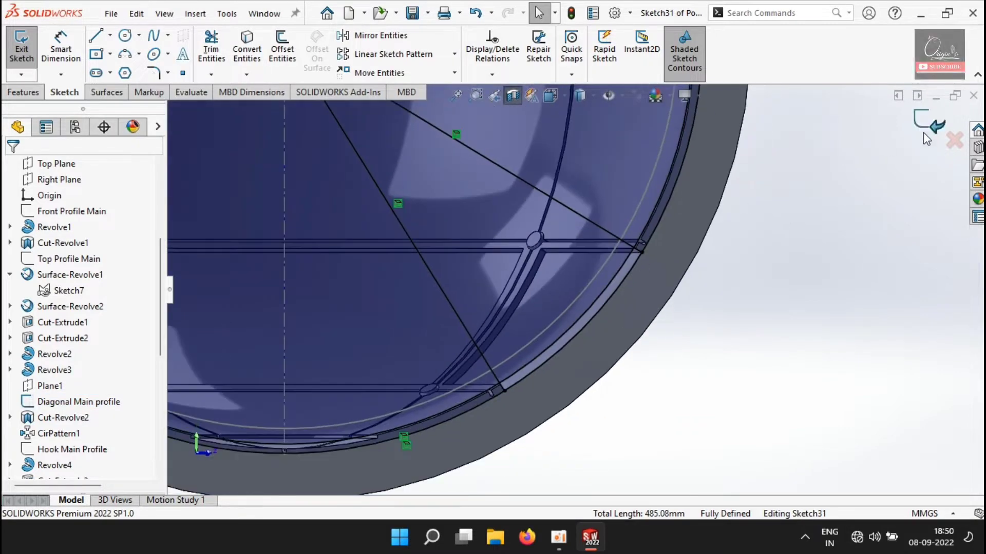
Set up a Revolve about the profile's vertical centerline, without Thin Feature or Merge result, using the narrow arc region between the angled lines.
{"action": "left_click", "coordinate": [23, 92]}
{"action": "left_click", "coordinate": [71, 46]}
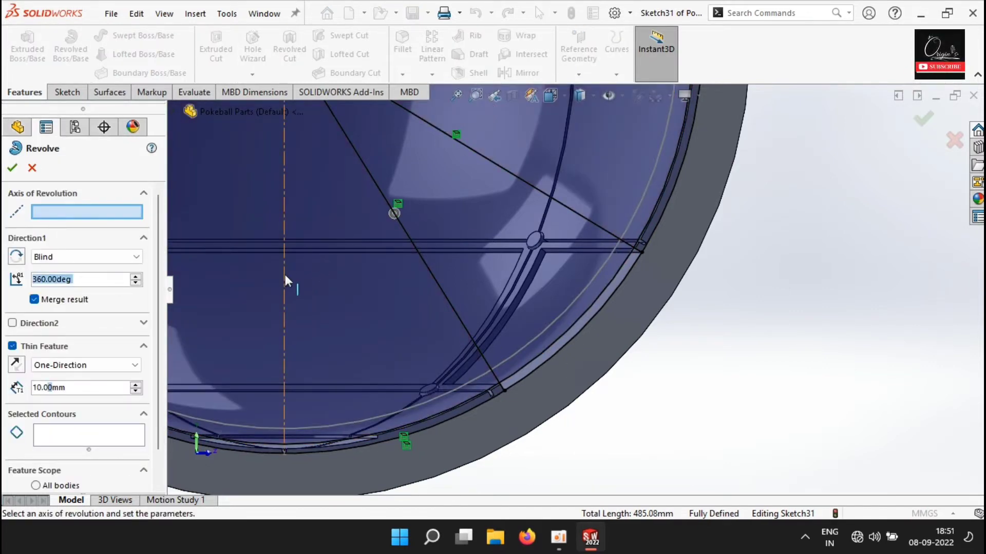
{"action": "left_click", "coordinate": [285, 276]}
{"action": "left_click", "coordinate": [13, 346]}
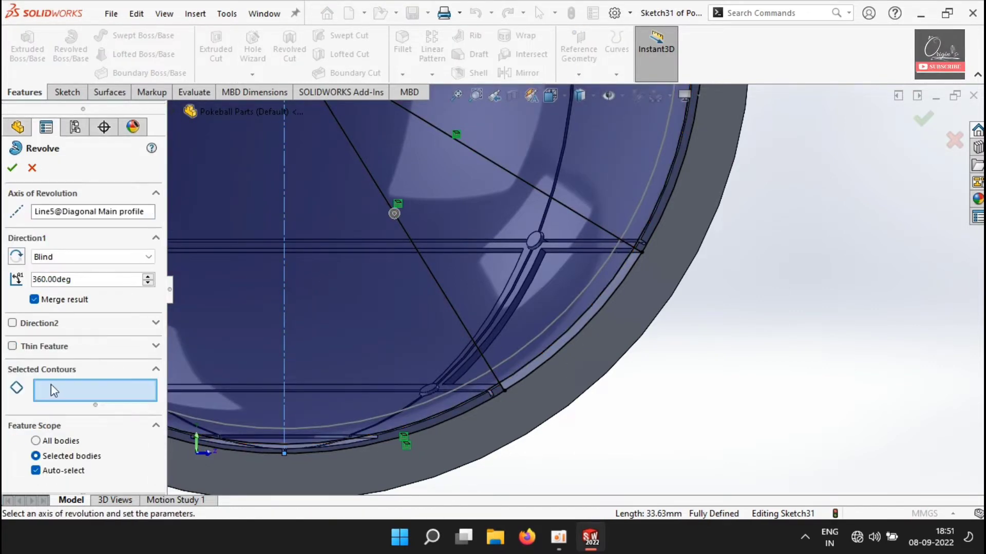
{"action": "left_click", "coordinate": [33, 302]}
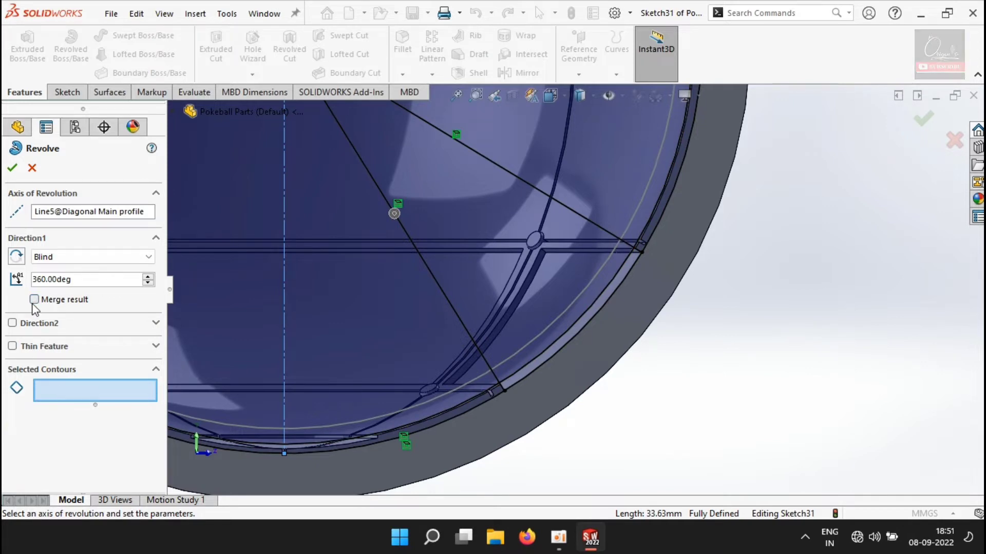
{"action": "scroll", "coordinate": [527, 386], "scroll_direction": "down", "scroll_amount": 5}
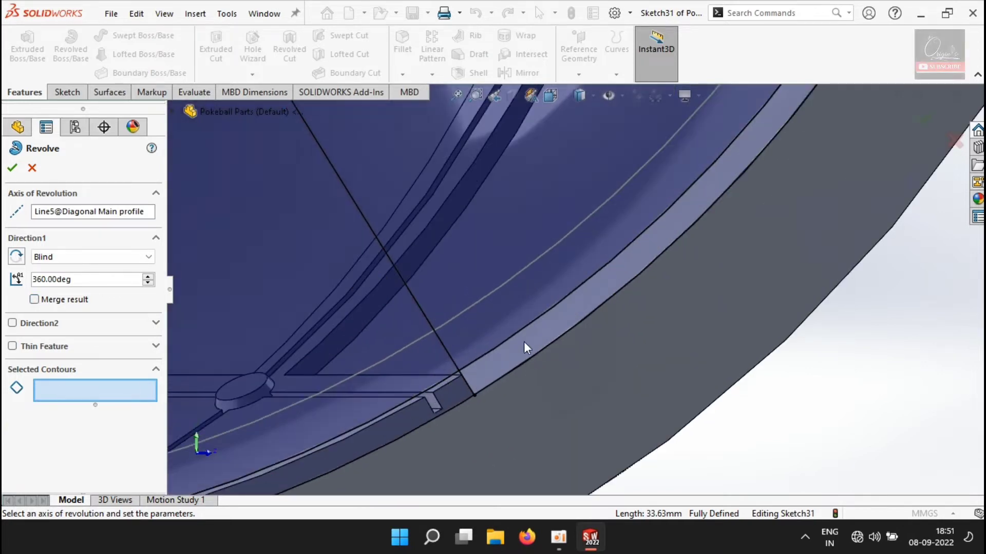
{"action": "left_click", "coordinate": [518, 349]}
Revolve the selected arc region by 86 degrees with the Mid Plane end condition and accept the feature.
{"action": "scroll", "coordinate": [518, 349], "scroll_direction": "up", "scroll_amount": 5}
{"action": "left_click", "coordinate": [67, 257]}
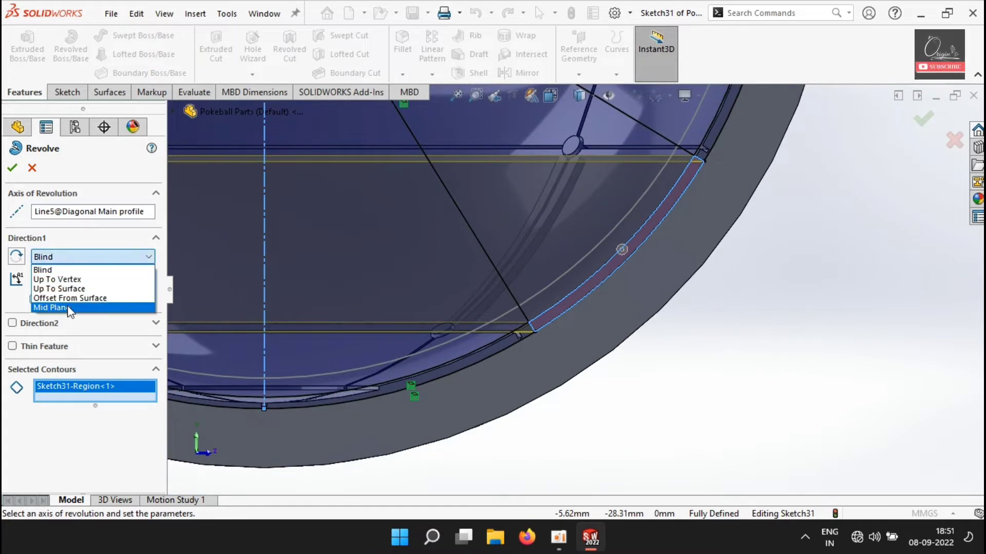
{"action": "left_click", "coordinate": [69, 309]}
{"action": "type", "text": "86"}
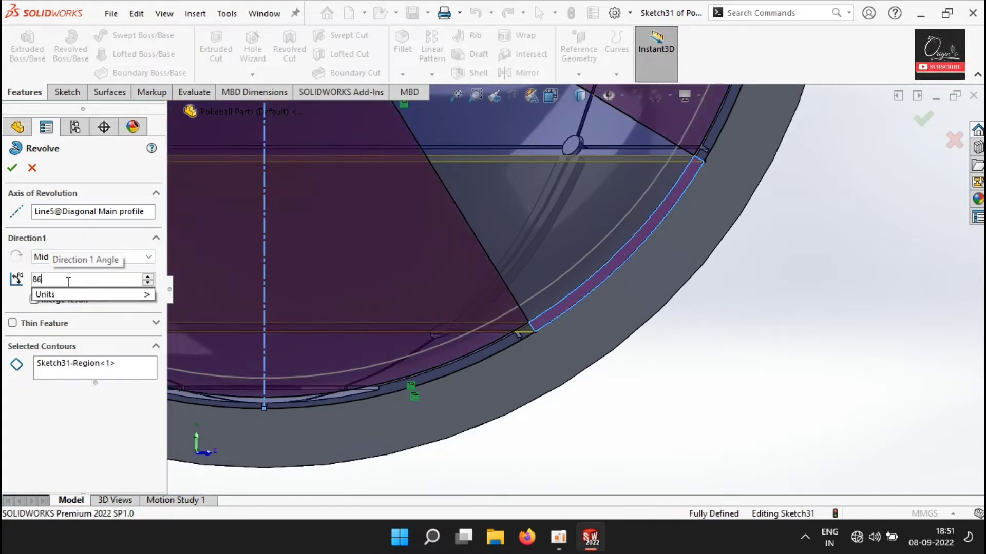
{"action": "key", "text": "Return"}
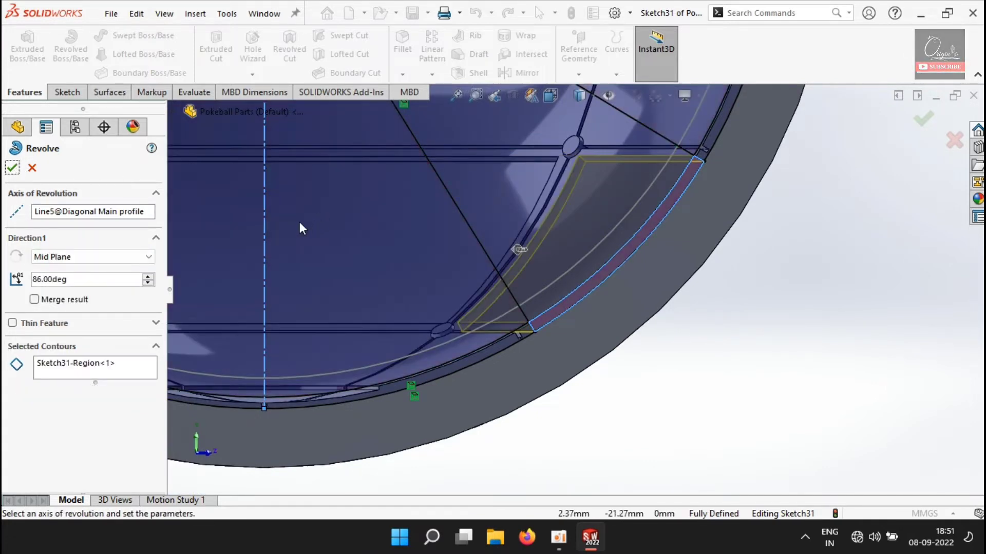
{"action": "left_click", "coordinate": [12, 168]}
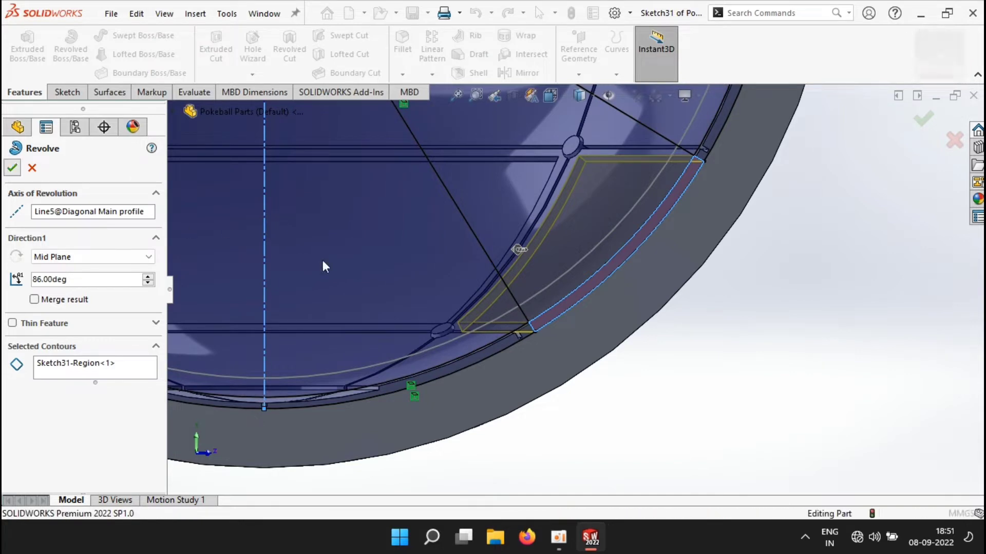
Check the newly revolved panel and turn off the section view to restore the complete shell.
{"action": "middle_click_drag", "start_coordinate": [458, 264], "coordinate": [479, 294]}
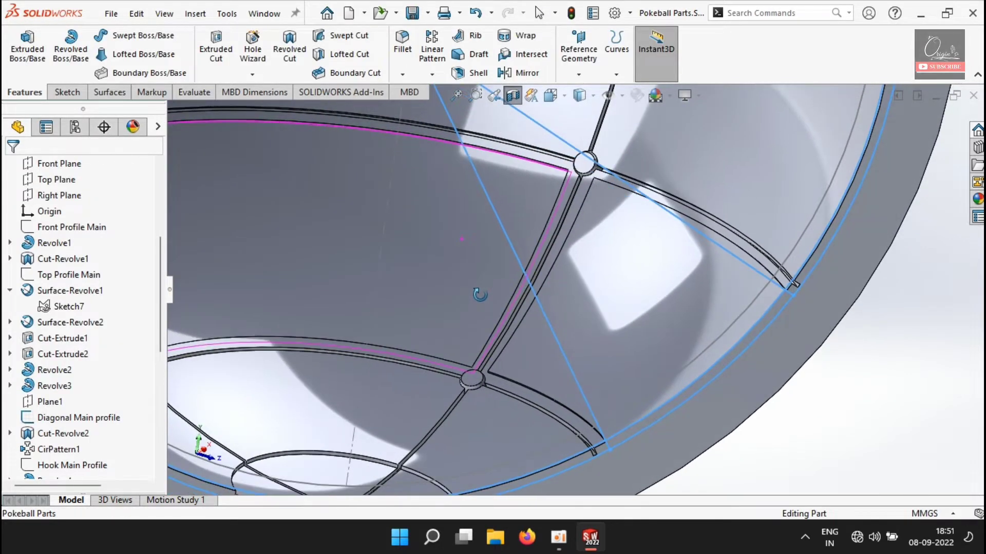
{"action": "scroll", "coordinate": [48, 465], "scroll_direction": "down", "scroll_amount": 7}
{"action": "left_click", "coordinate": [47, 461]}
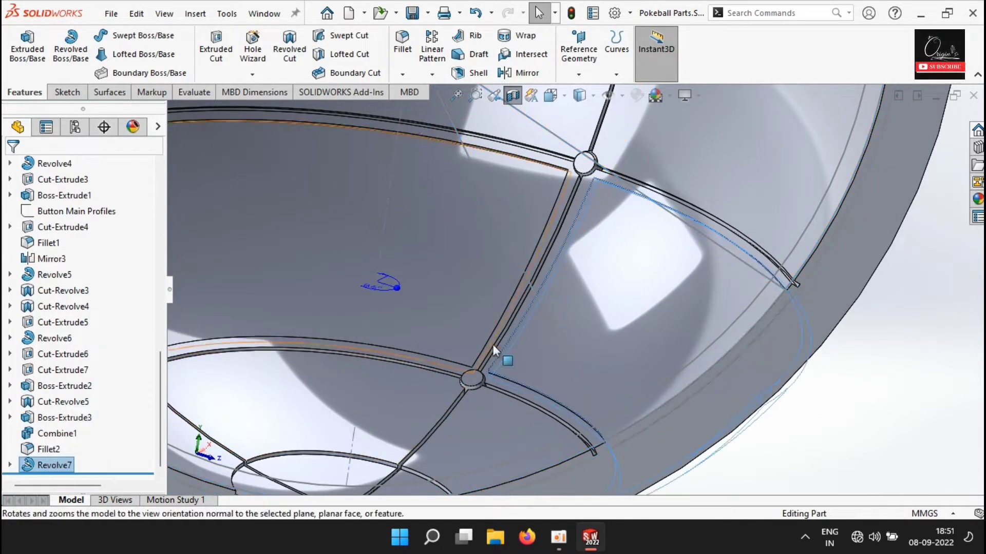
{"action": "scroll", "coordinate": [494, 345], "scroll_direction": "up", "scroll_amount": 3}
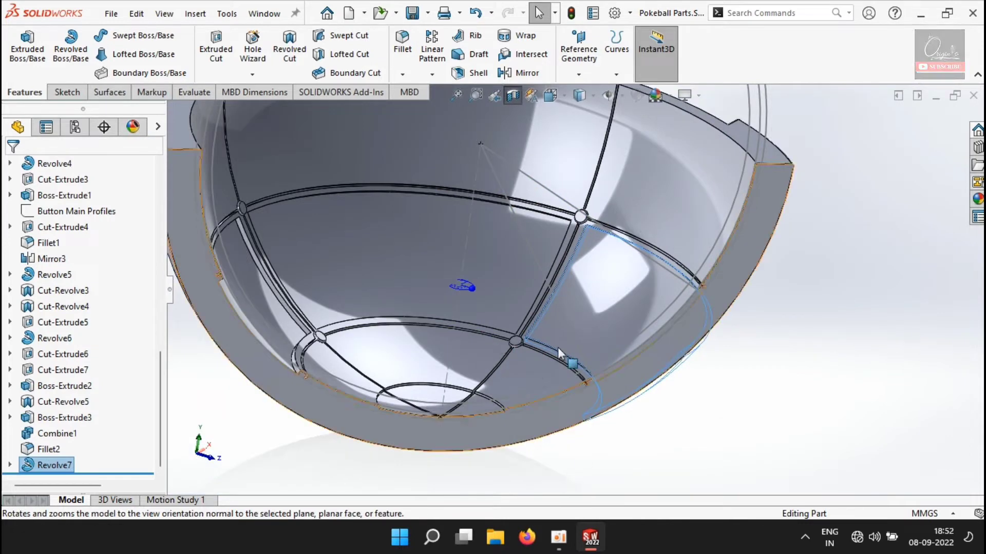
{"action": "left_click", "coordinate": [514, 93]}
{"action": "scroll", "coordinate": [530, 213], "scroll_direction": "up", "scroll_amount": 3}
{"action": "middle_click_drag", "start_coordinate": [532, 250], "coordinate": [538, 307]}
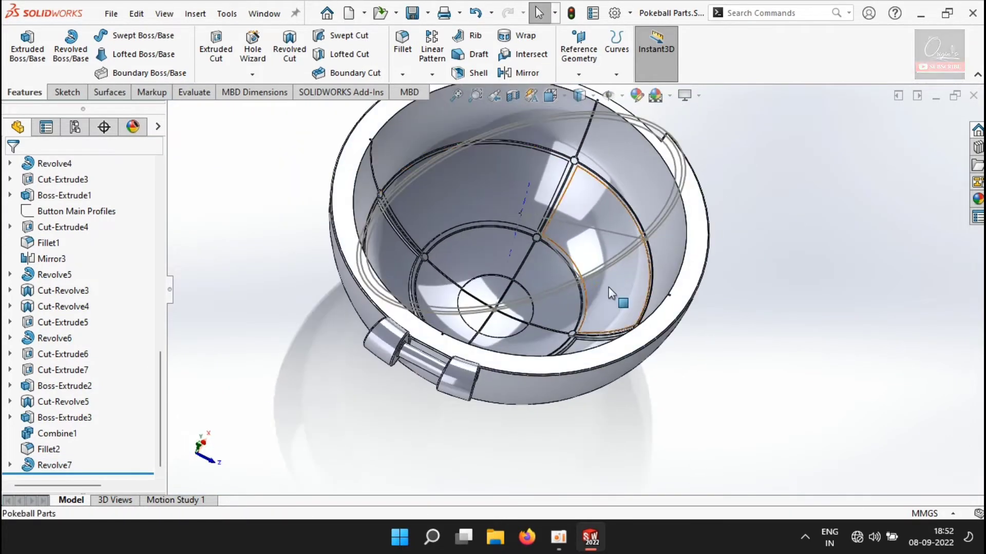
Show the hidden upper shell body, Fillet2, so that both halves of the Pokeball are displayed.
{"action": "left_click", "coordinate": [608, 288]}
{"action": "scroll", "coordinate": [53, 267], "scroll_direction": "up", "scroll_amount": 9}
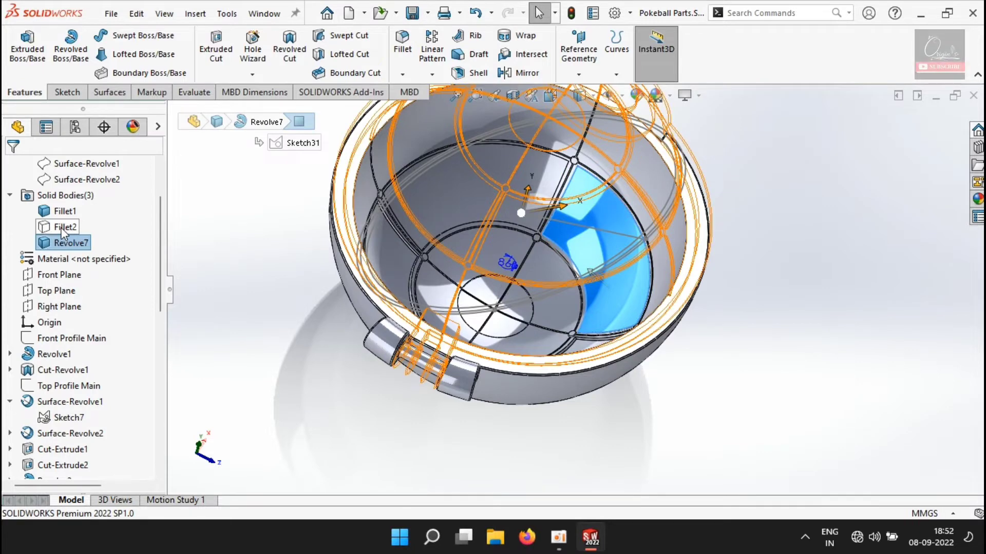
{"action": "right_click", "coordinate": [61, 229]}
{"action": "left_click", "coordinate": [76, 204]}
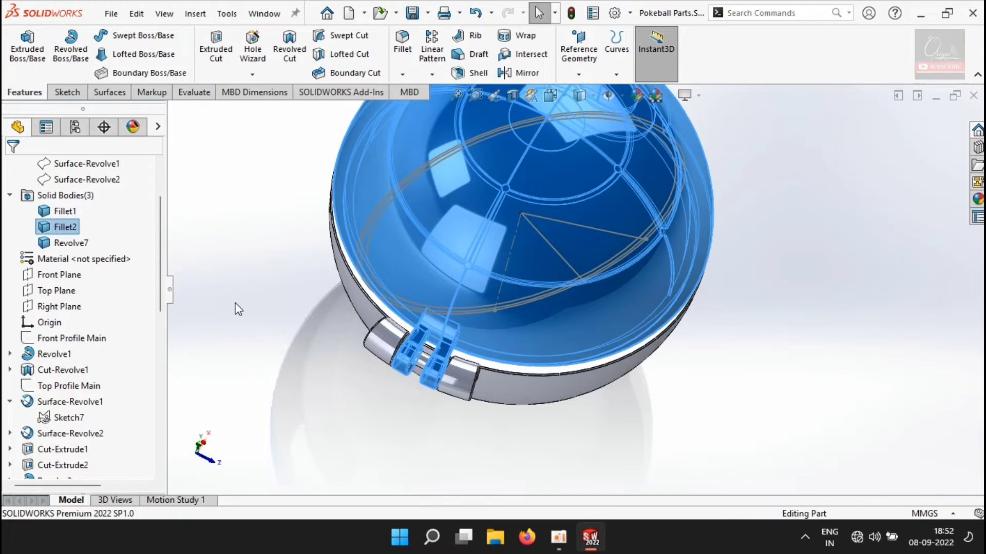
{"action": "left_click", "coordinate": [238, 309]}
{"action": "middle_click_drag", "start_coordinate": [238, 308], "coordinate": [178, 299]}
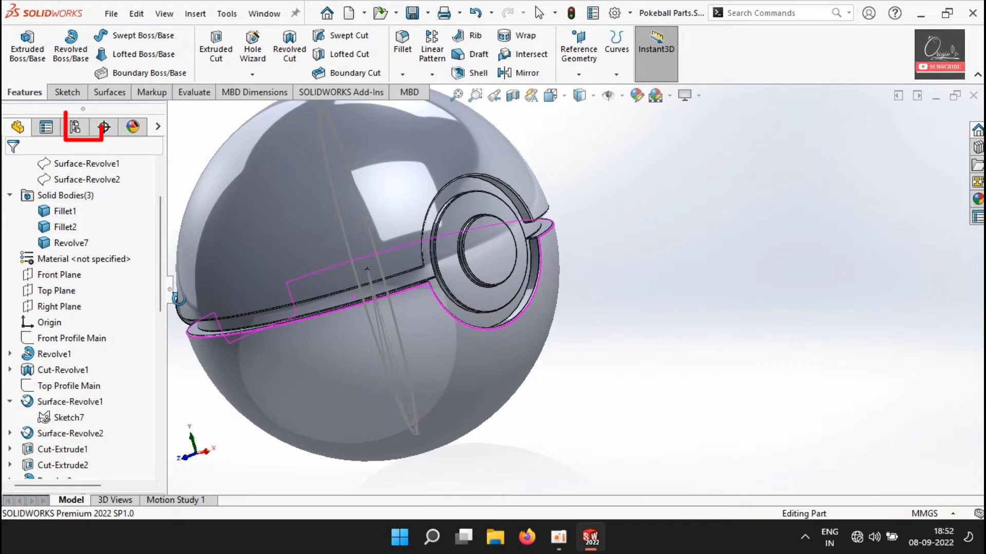
{"action": "key", "text": "ctrl+1"}
Add a new configuration named Top to the Pokeball Parts part.
{"action": "left_click", "coordinate": [75, 127]}
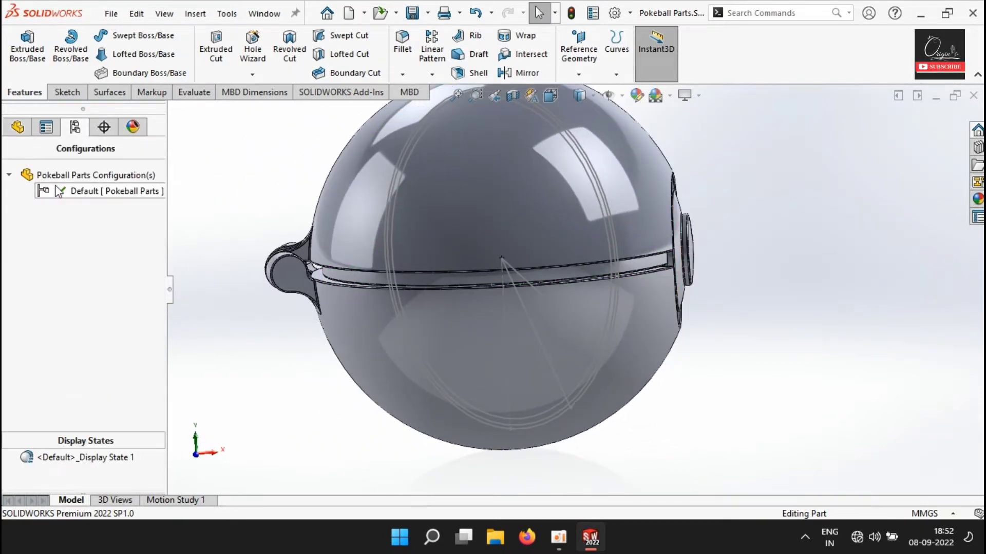
{"action": "right_click", "coordinate": [72, 175]}
{"action": "left_click", "coordinate": [48, 215]}
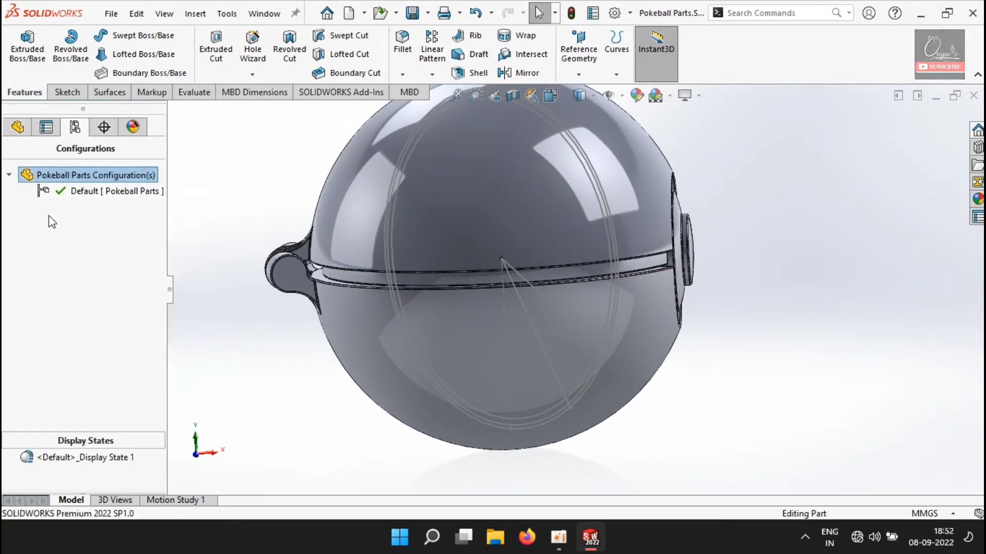
{"action": "right_click", "coordinate": [62, 194]}
{"action": "left_click", "coordinate": [52, 175]}
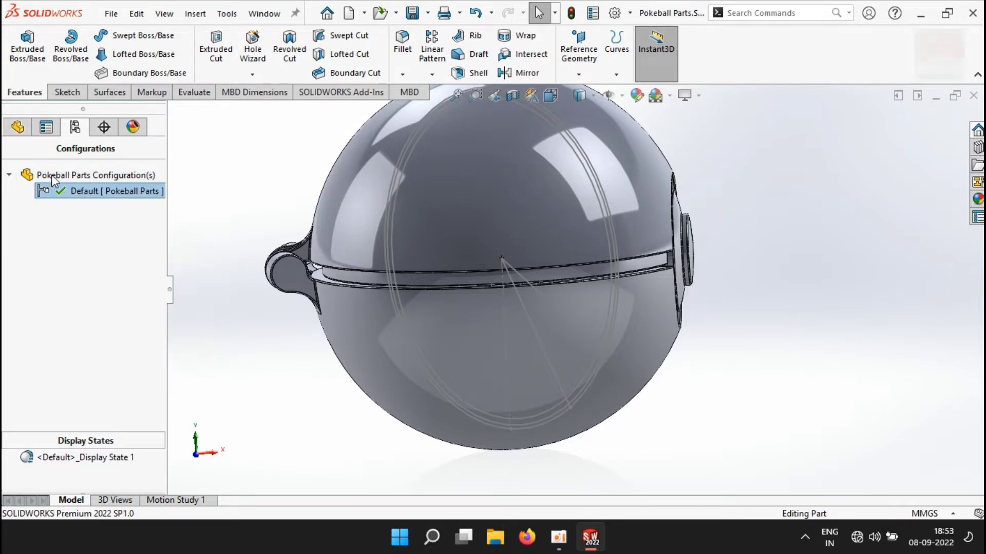
{"action": "right_click", "coordinate": [51, 175]}
{"action": "left_click", "coordinate": [69, 200]}
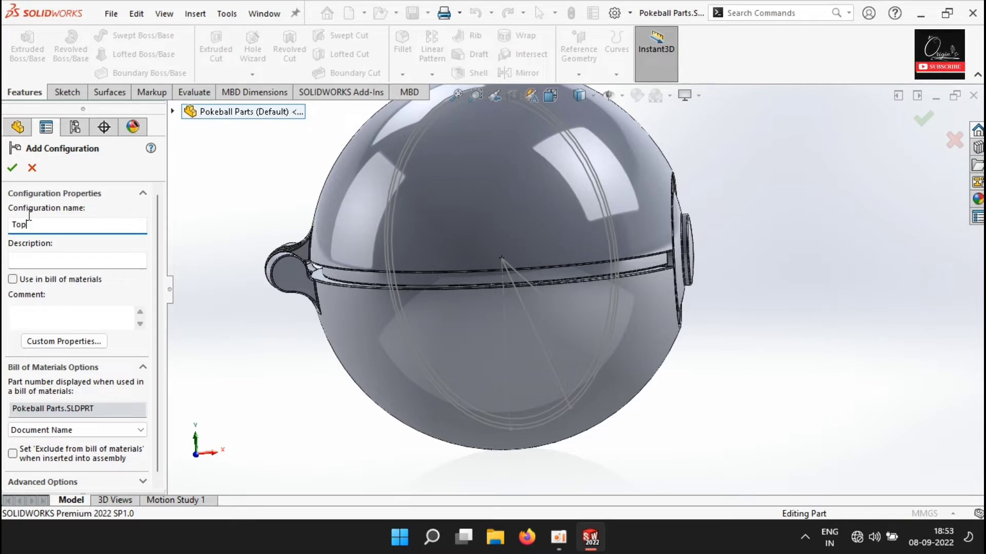
{"action": "left_click", "coordinate": [13, 169]}
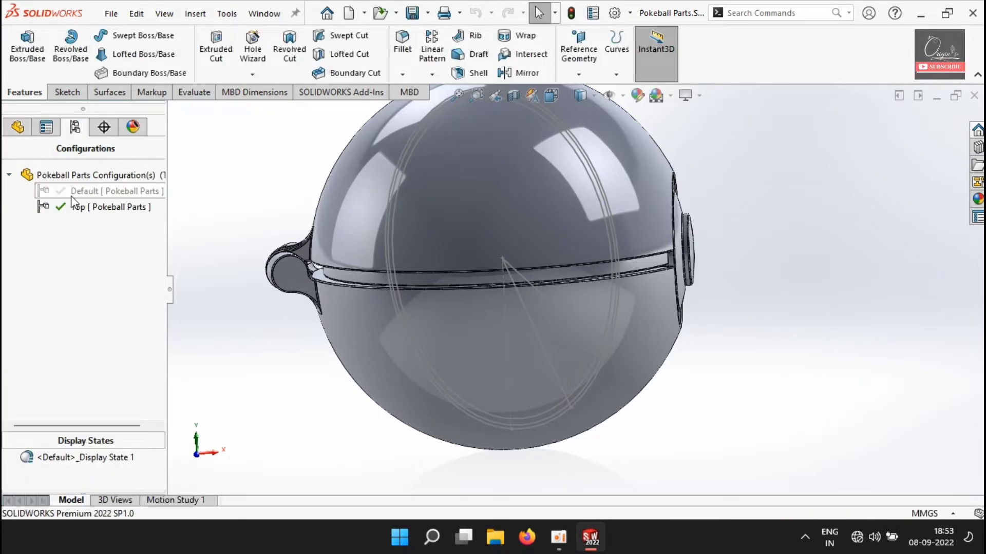
Add another configuration named Inner Glass to the part.
{"action": "right_click", "coordinate": [75, 177]}
{"action": "left_click", "coordinate": [94, 210]}
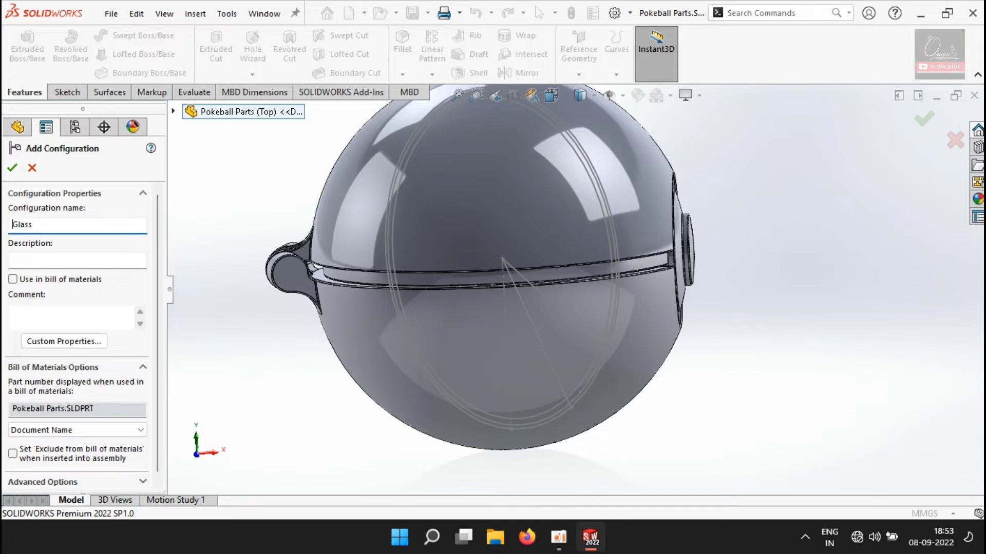
{"action": "left_click", "coordinate": [13, 169]}
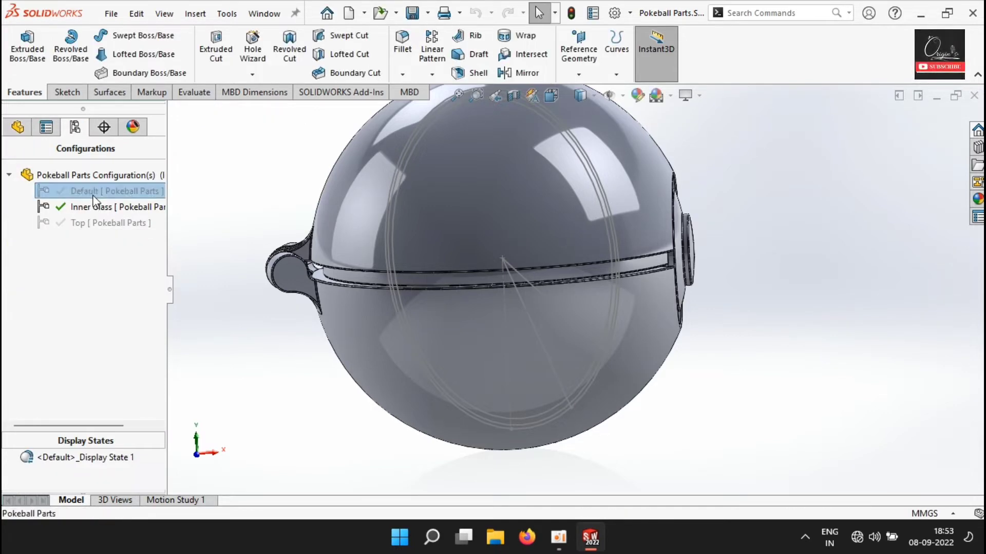
Rename the Default configuration as Bottom.
{"action": "left_click", "coordinate": [90, 190]}
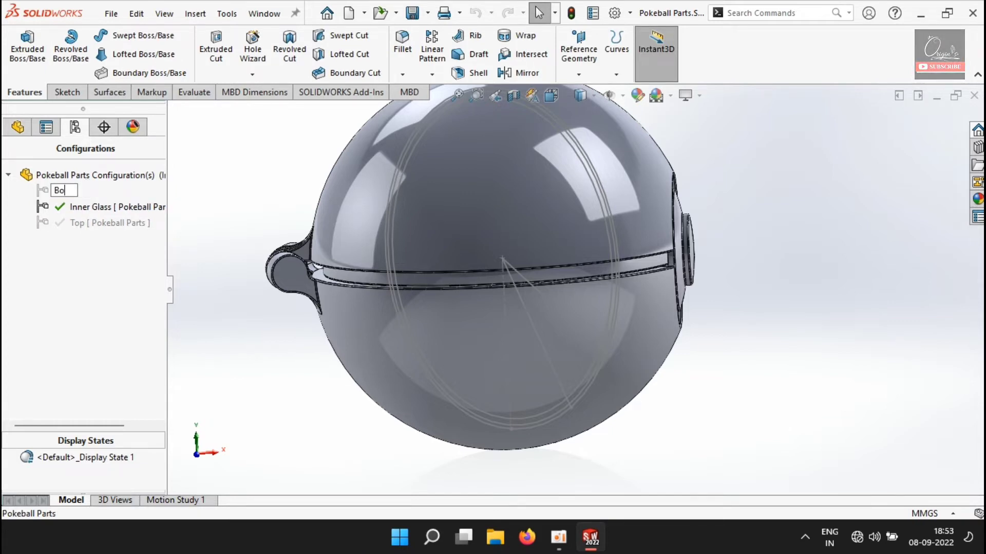
{"action": "type", "text": "Bottom"}
{"action": "key", "text": "Return"}
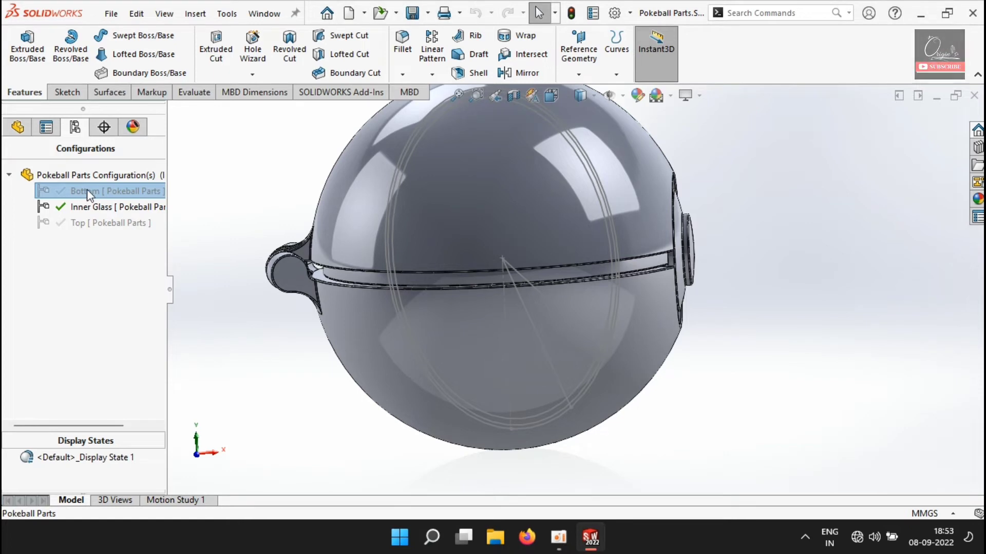
Activate the Bottom configuration and delete the solid bodies Fillet2 and Revolve7 in it, keeping only the lower shell.
{"action": "double_click", "coordinate": [87, 190]}
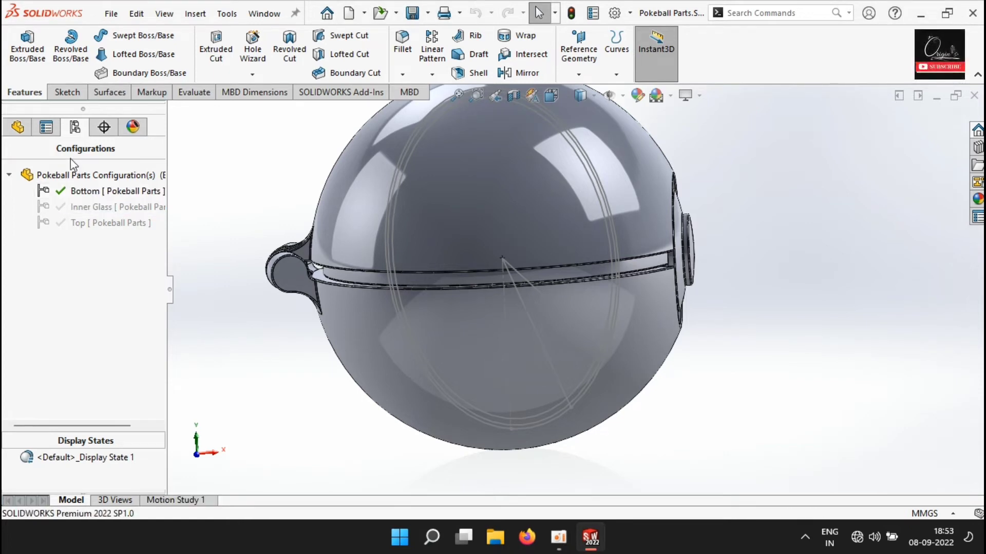
{"action": "left_click", "coordinate": [16, 129]}
{"action": "scroll", "coordinate": [124, 281], "scroll_direction": "up", "scroll_amount": 2}
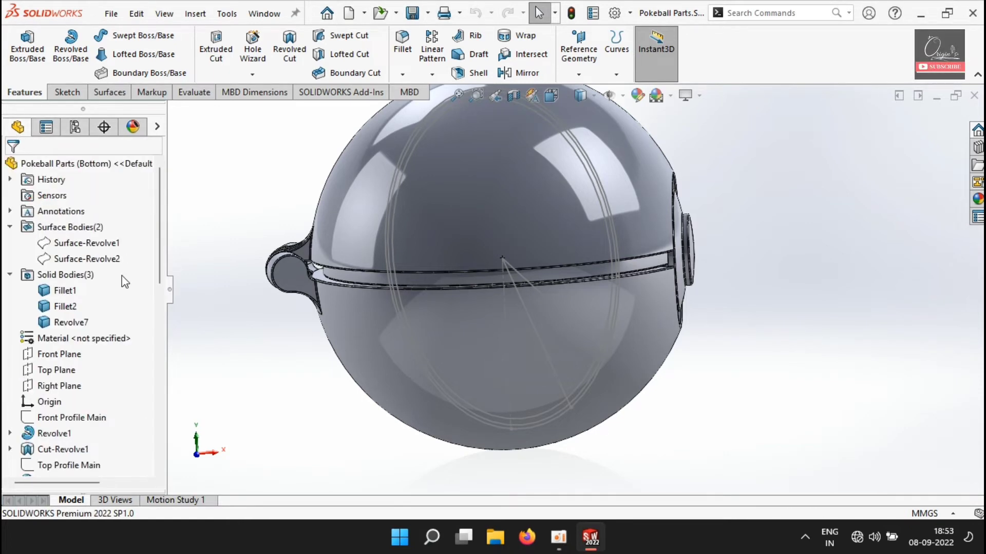
{"action": "scroll", "coordinate": [125, 282], "scroll_direction": "down", "scroll_amount": 3}
{"action": "scroll", "coordinate": [124, 282], "scroll_direction": "down", "scroll_amount": 3}
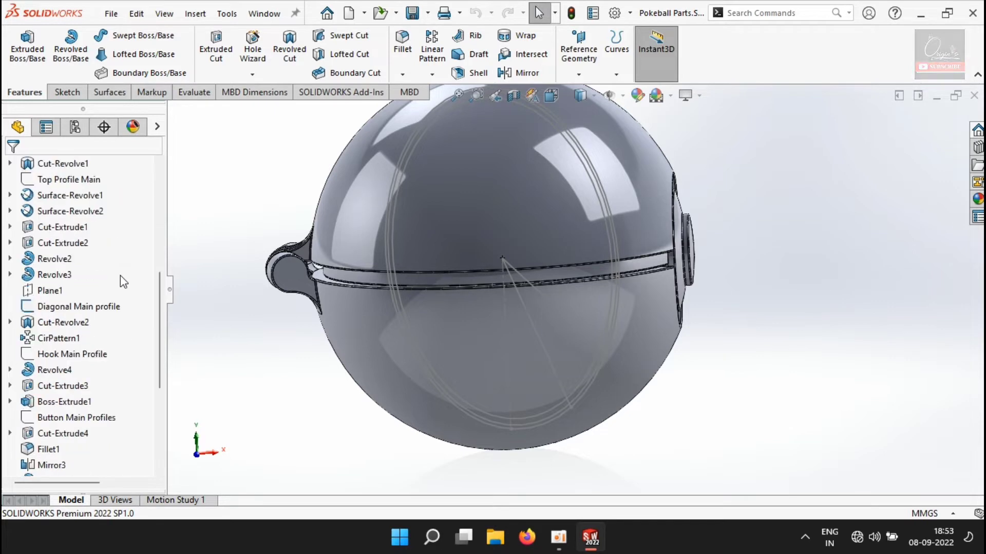
{"action": "scroll", "coordinate": [122, 281], "scroll_direction": "down", "scroll_amount": 4}
{"action": "scroll", "coordinate": [123, 281], "scroll_direction": "up", "scroll_amount": 10}
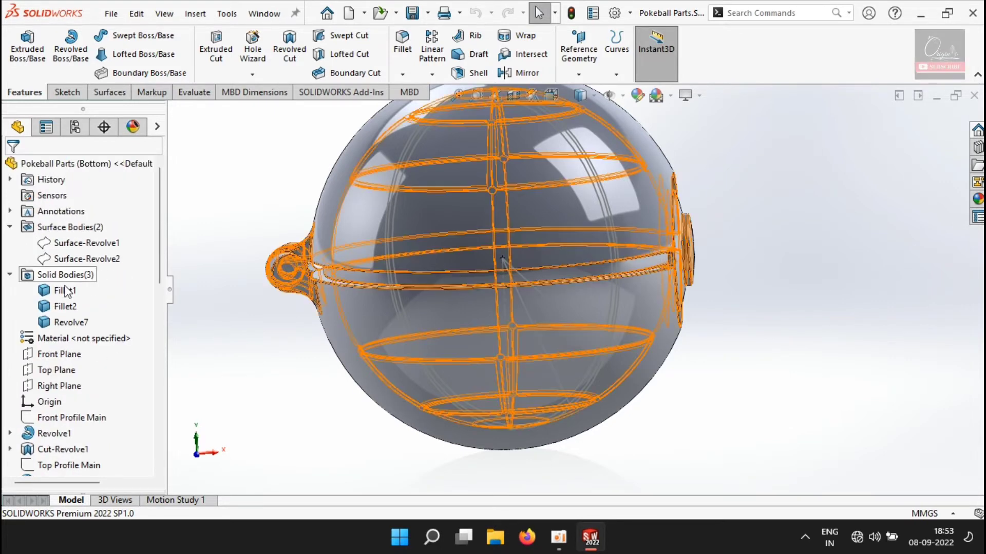
{"action": "left_click", "coordinate": [66, 307]}
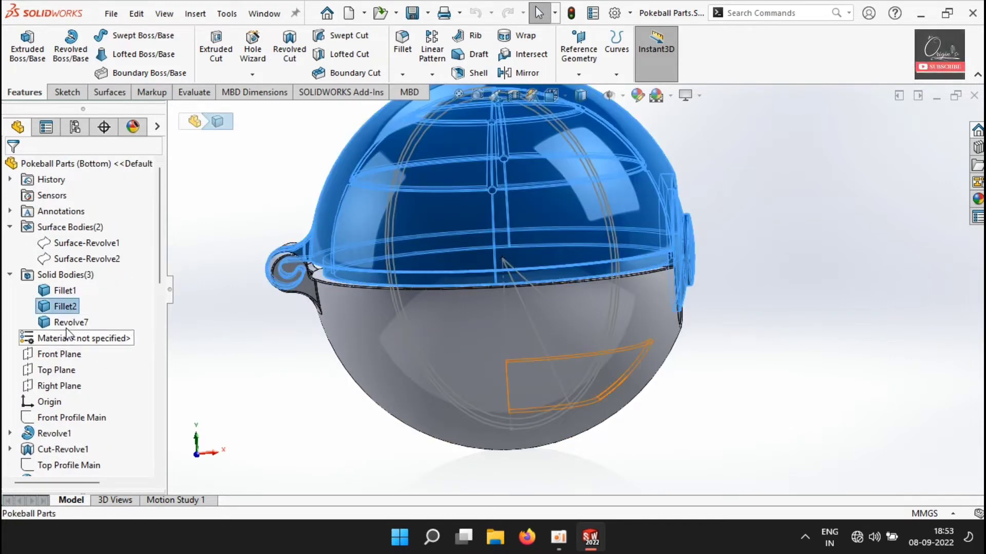
{"action": "left_click", "coordinate": [60, 320], "text": "ctrl"}
{"action": "right_click", "coordinate": [60, 318]}
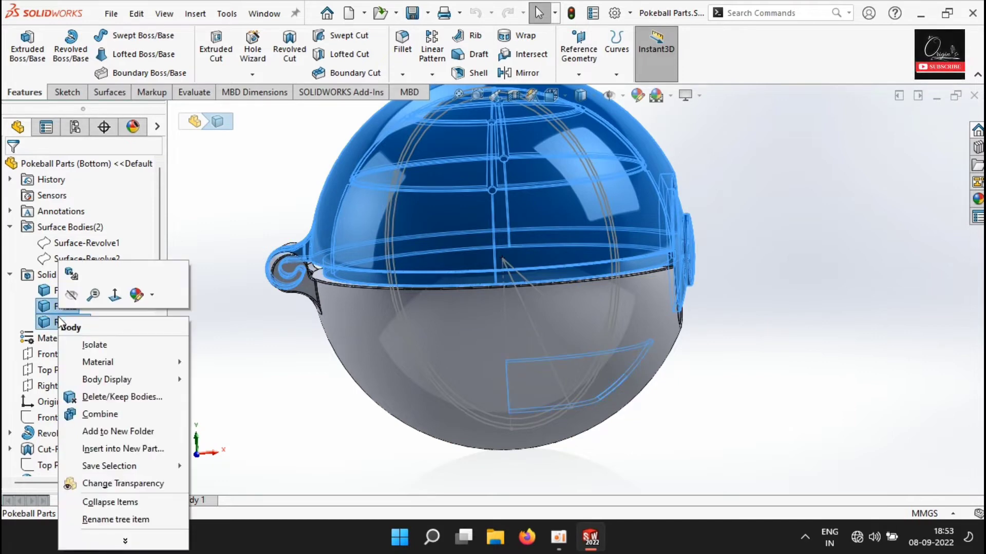
{"action": "left_click", "coordinate": [122, 397]}
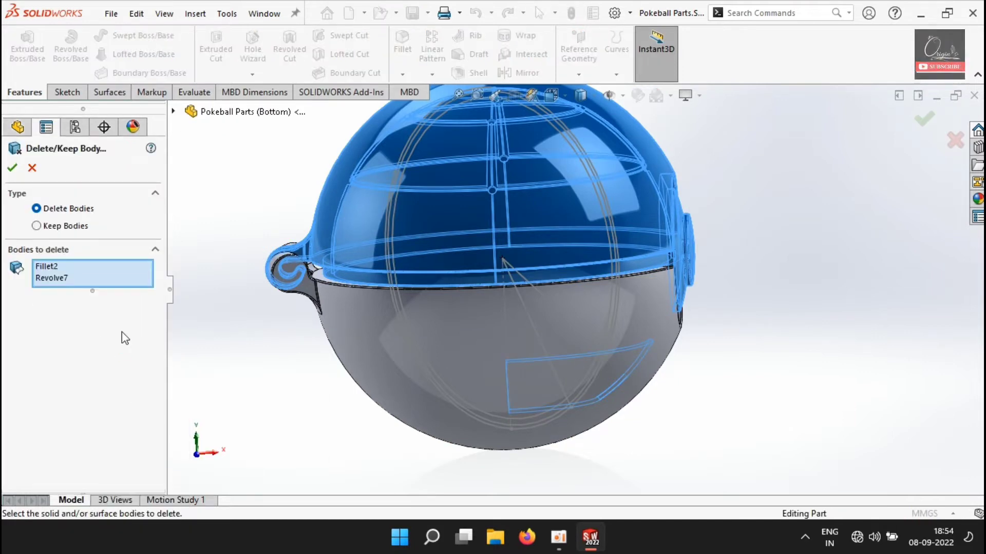
{"action": "left_click", "coordinate": [13, 168]}
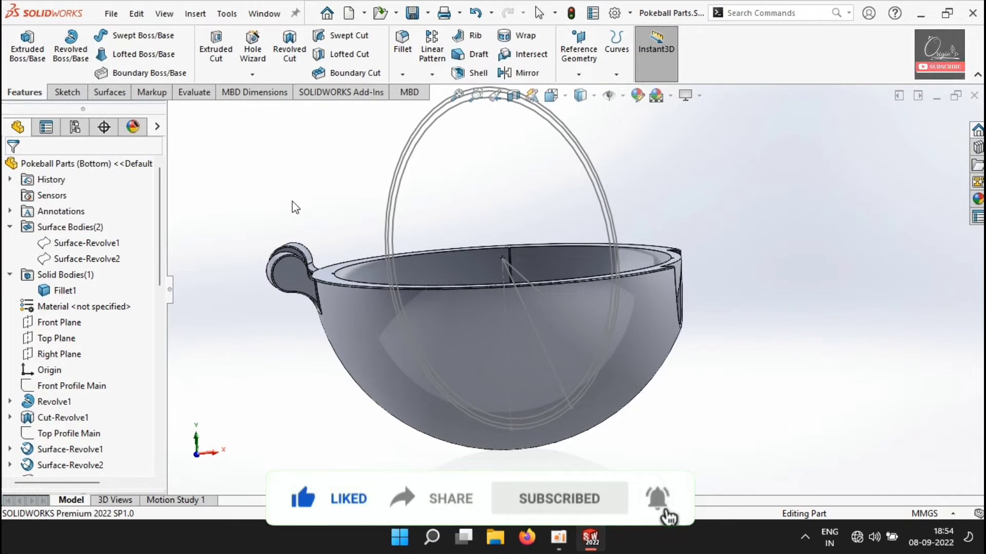
Activate the Inner Glass configuration and delete the solid bodies Fillet1 and Fillet2 in it, keeping only the revolved panel.
{"action": "middle_click_drag", "start_coordinate": [292, 201], "coordinate": [290, 262]}
{"action": "left_click", "coordinate": [75, 127]}
{"action": "left_click", "coordinate": [94, 207]}
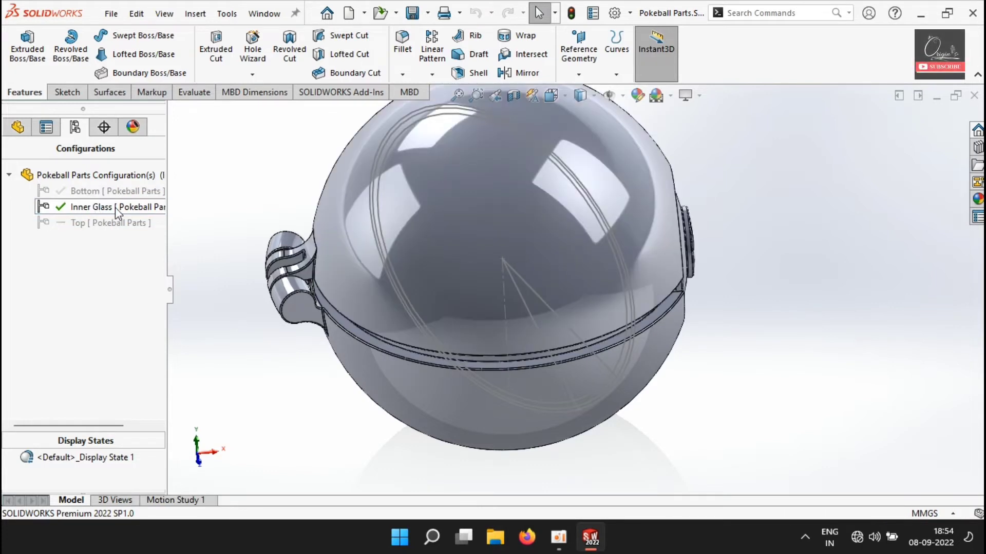
{"action": "left_click", "coordinate": [46, 127]}
{"action": "left_click", "coordinate": [10, 243]}
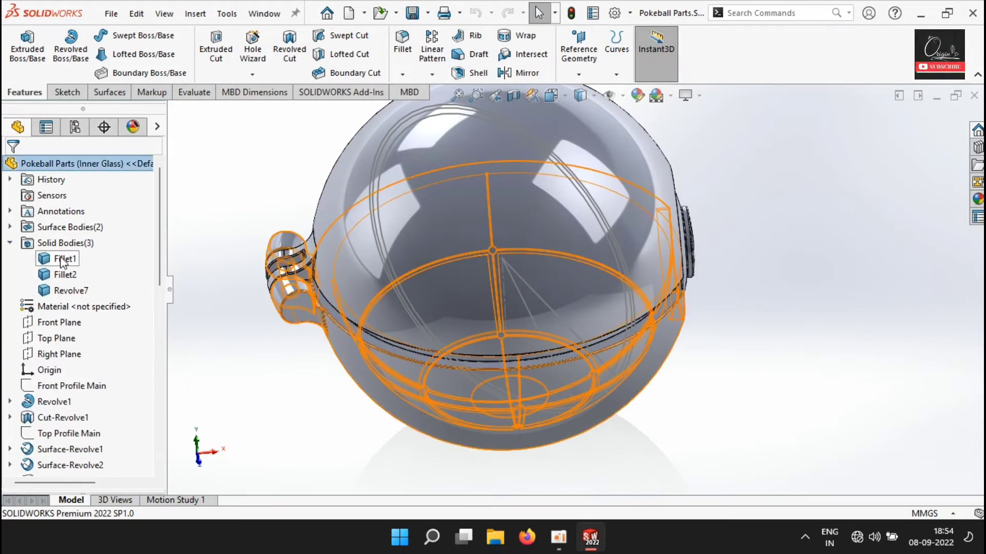
{"action": "left_click", "coordinate": [64, 258]}
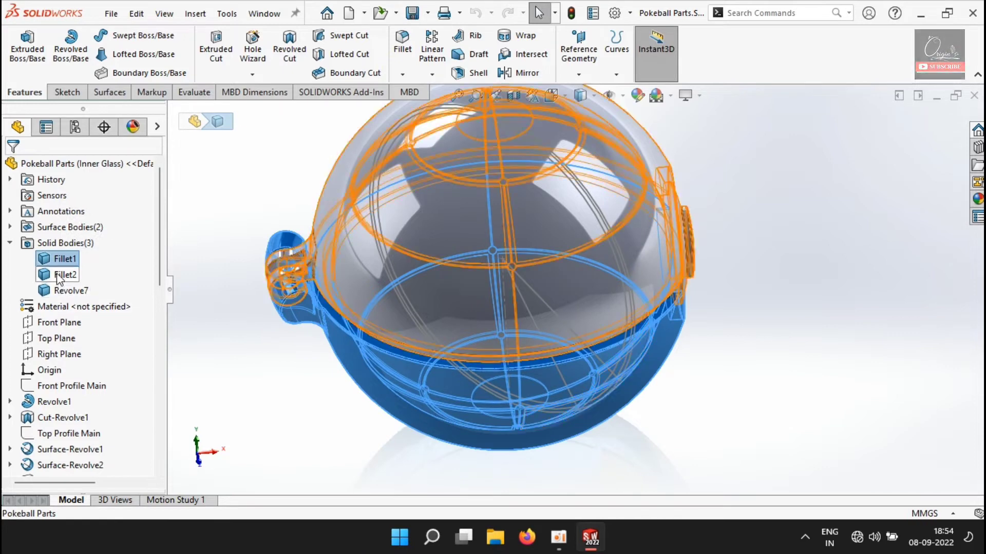
{"action": "left_click", "coordinate": [60, 275], "text": "ctrl"}
{"action": "right_click", "coordinate": [57, 277]}
{"action": "left_click", "coordinate": [77, 353]}
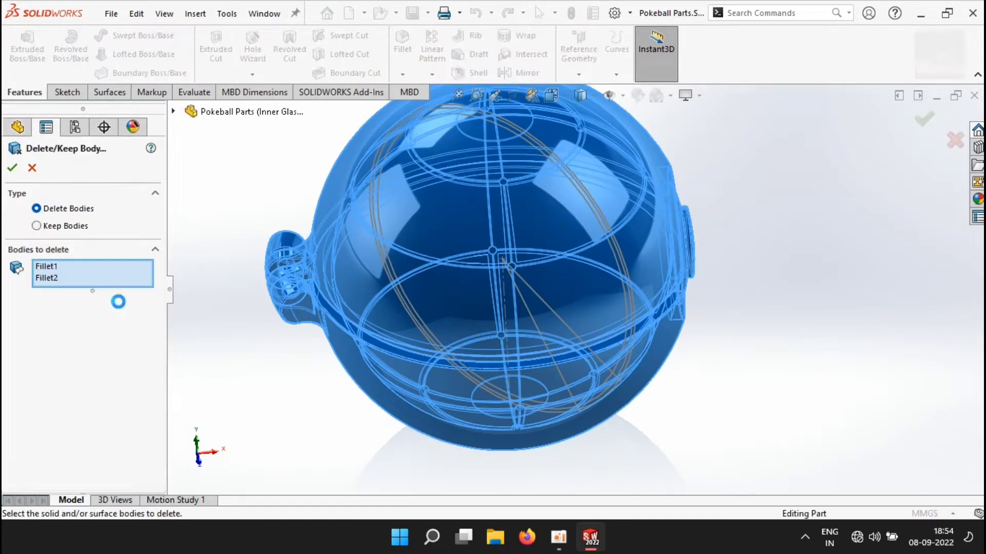
{"action": "left_click", "coordinate": [12, 167]}
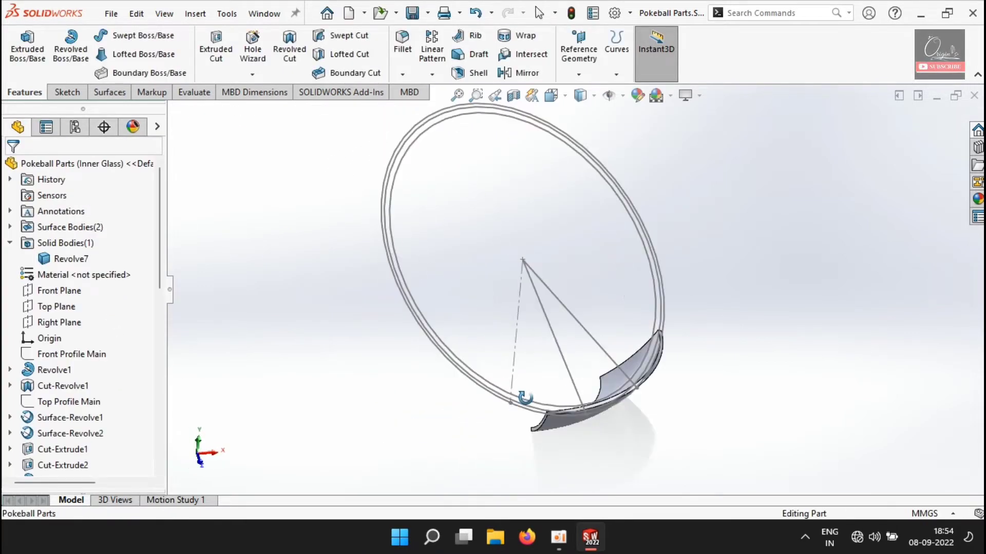
Activate the Top configuration and delete the solid bodies Fillet1 and Revolve7 in it, keeping only the upper shell.
{"action": "middle_click_drag", "start_coordinate": [524, 396], "coordinate": [444, 355]}
{"action": "left_click", "coordinate": [75, 127]}
{"action": "double_click", "coordinate": [77, 223]}
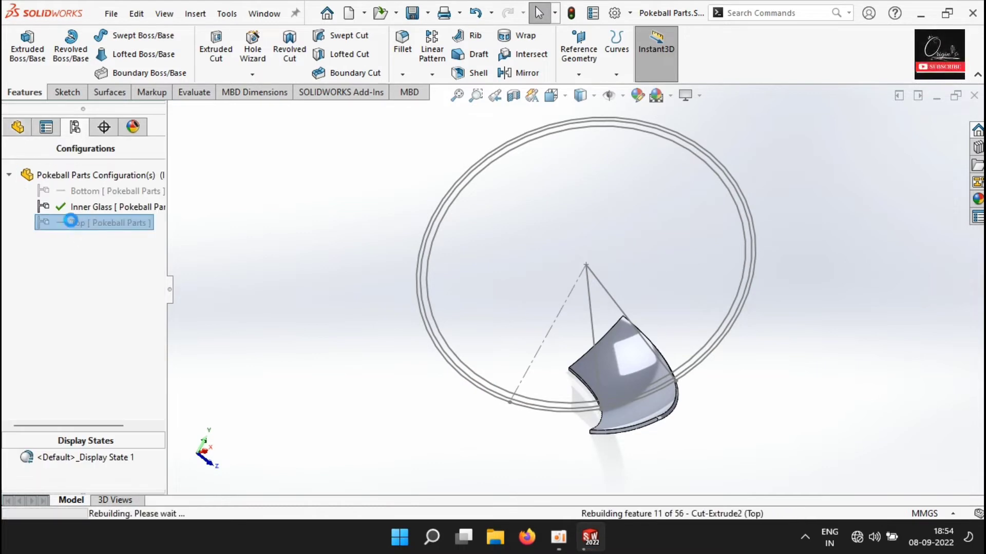
{"action": "left_click", "coordinate": [18, 129]}
{"action": "scroll", "coordinate": [82, 358], "scroll_direction": "up", "scroll_amount": 10}
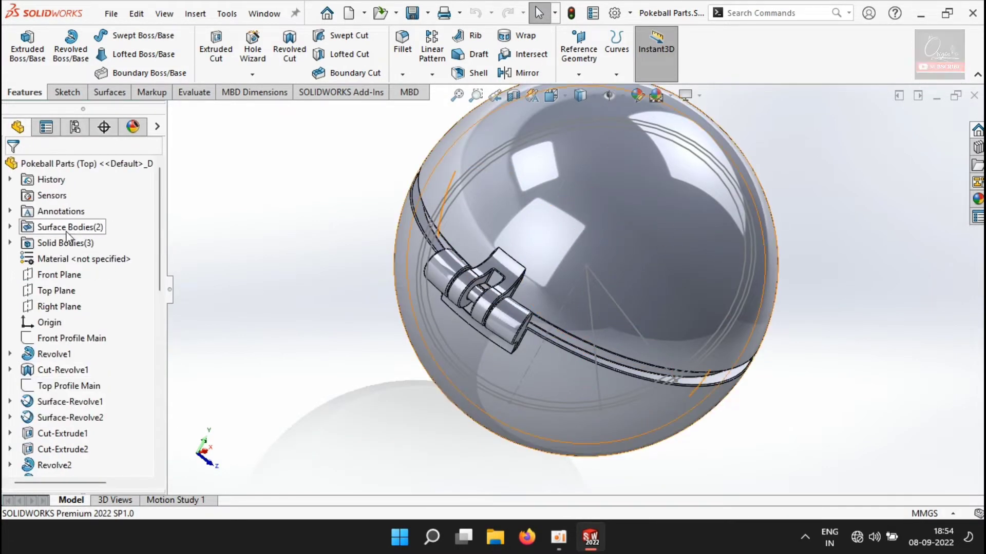
{"action": "left_click", "coordinate": [10, 243]}
{"action": "left_click", "coordinate": [66, 277]}
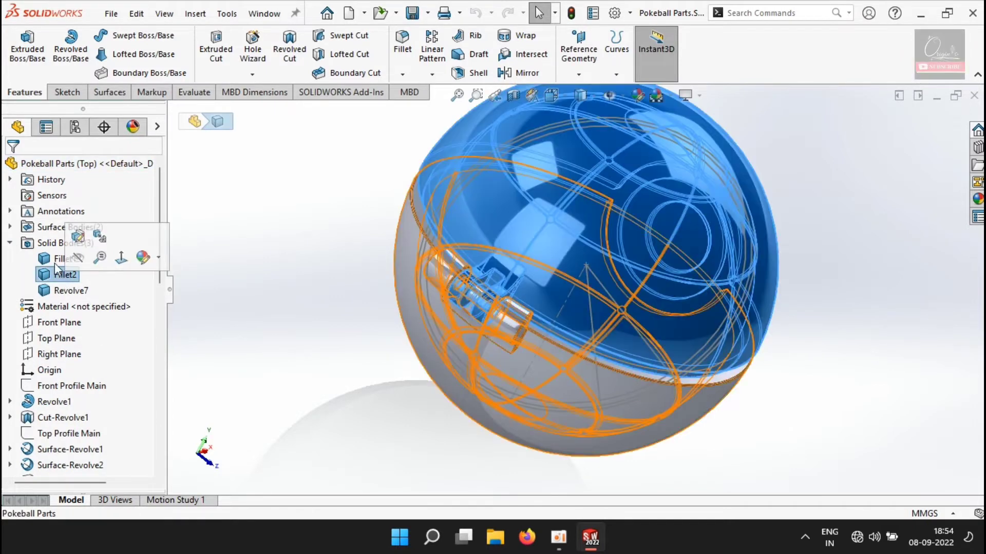
{"action": "left_click", "coordinate": [48, 256]}
{"action": "left_click", "coordinate": [70, 290], "text": "ctrl"}
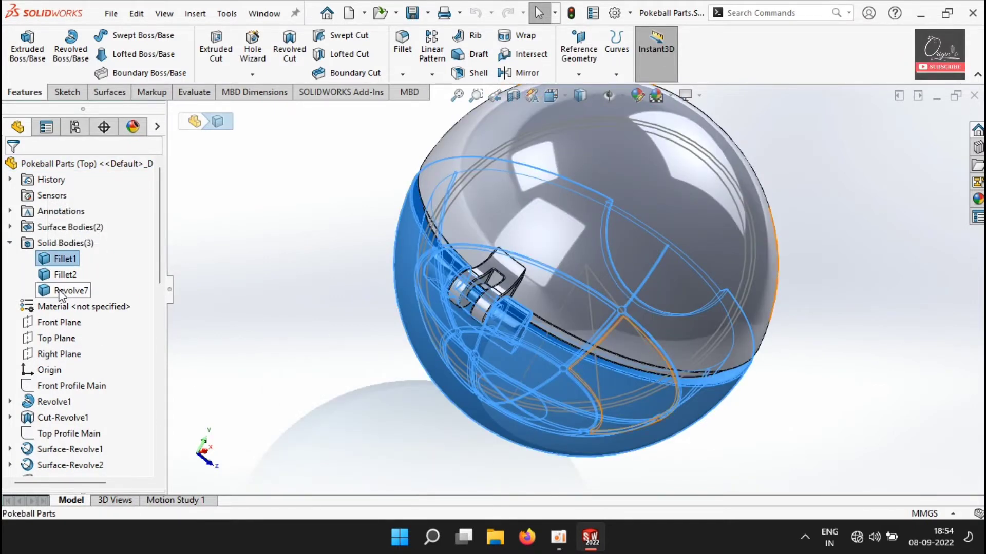
{"action": "right_click", "coordinate": [66, 292]}
{"action": "left_click", "coordinate": [117, 367]}
{"action": "left_click", "coordinate": [12, 169]}
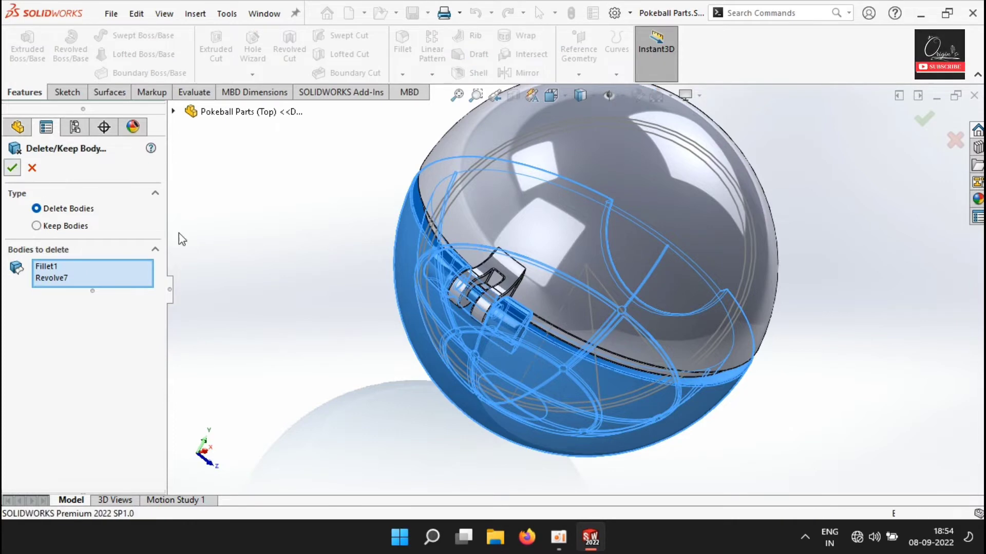
Check the body kept in each configuration by activating Bottom, Inner Glass and Top in turn.
{"action": "middle_click_drag", "start_coordinate": [377, 279], "coordinate": [278, 222]}
{"action": "left_click", "coordinate": [74, 127]}
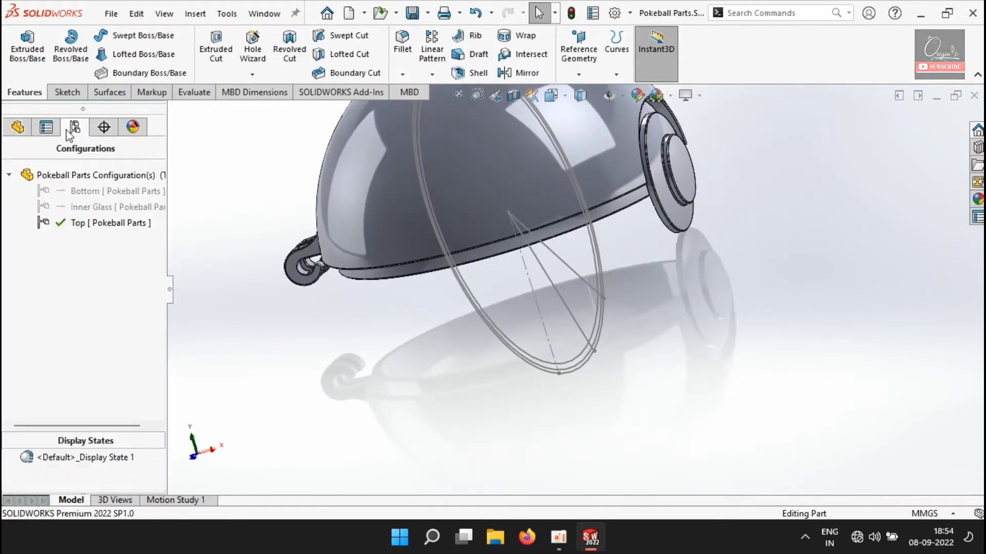
{"action": "double_click", "coordinate": [88, 191]}
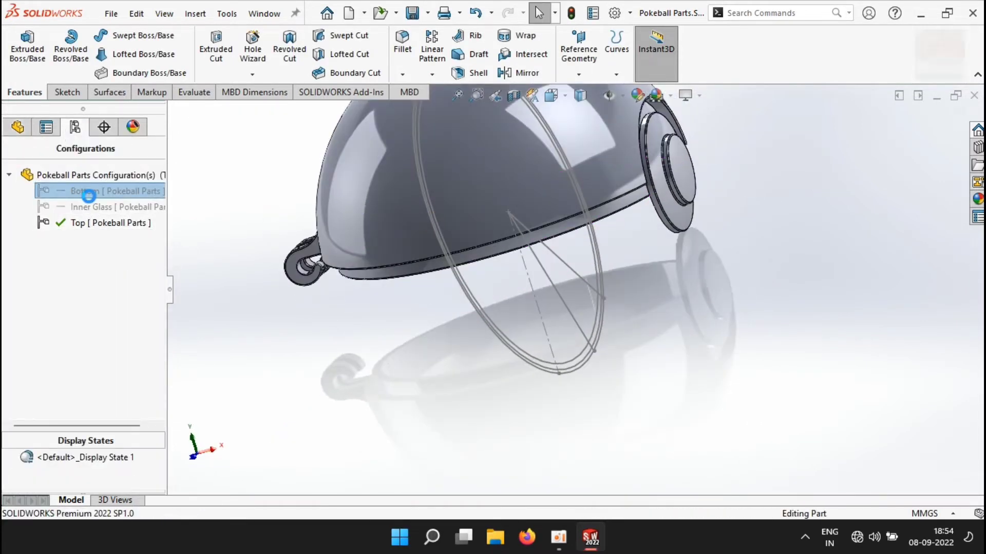
{"action": "left_click", "coordinate": [88, 208]}
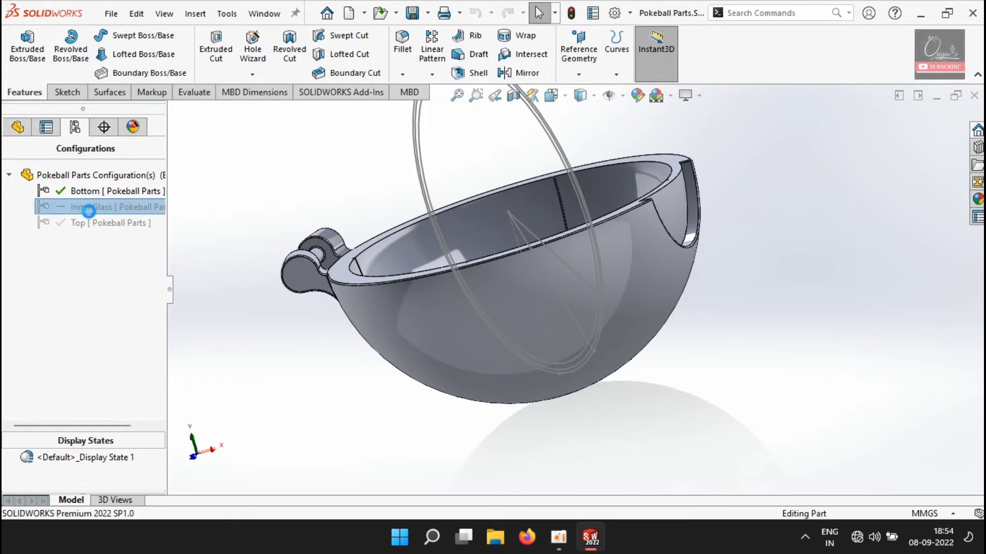
{"action": "left_click", "coordinate": [88, 210]}
{"action": "double_click", "coordinate": [88, 223]}
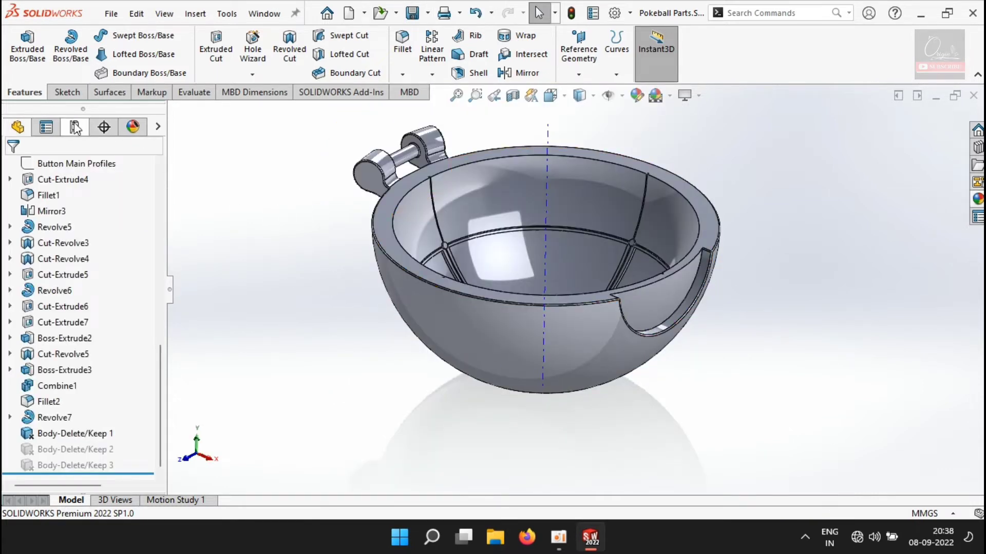
Apply the white medium gloss plastic appearance to the Revolve1 feature of the lower shell.
{"action": "scroll", "coordinate": [145, 336], "scroll_direction": "up", "scroll_amount": 10}
{"action": "scroll", "coordinate": [77, 323], "scroll_direction": "down", "scroll_amount": 10}
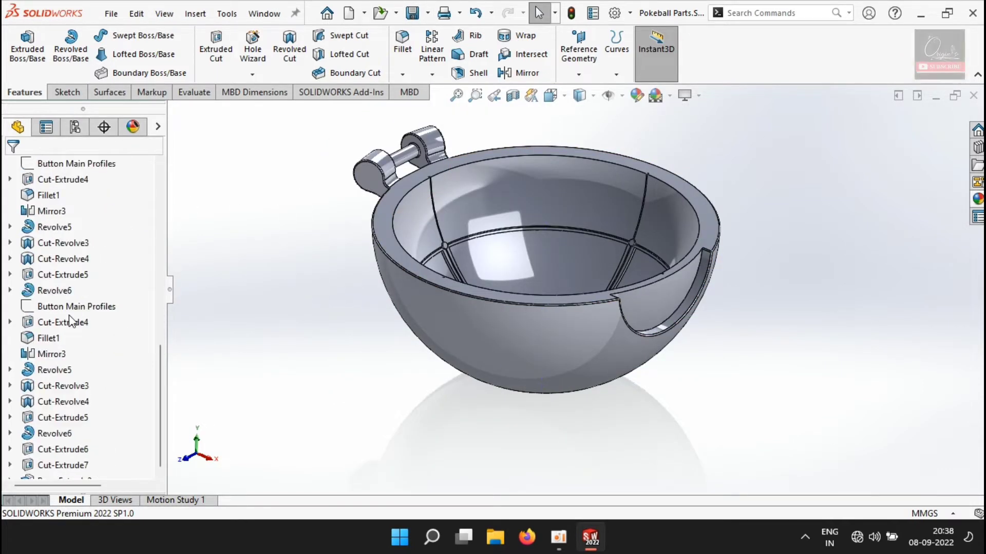
{"action": "scroll", "coordinate": [68, 316], "scroll_direction": "up", "scroll_amount": 10}
{"action": "left_click", "coordinate": [65, 322]}
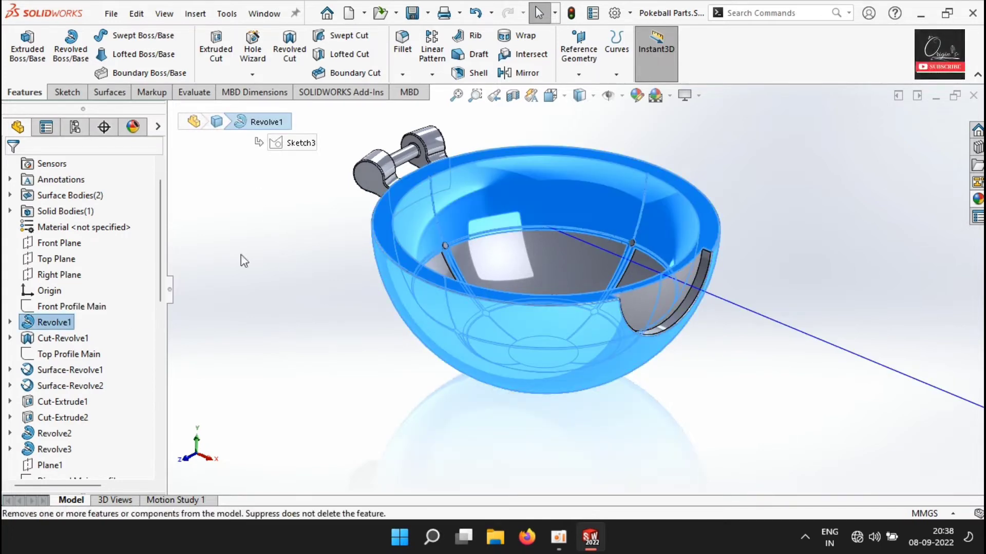
{"action": "left_click", "coordinate": [636, 95]}
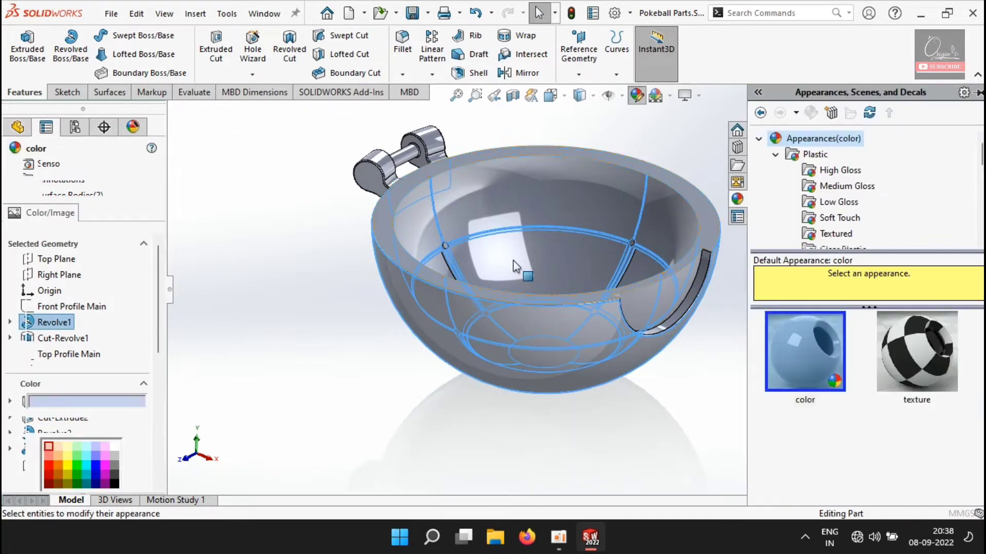
{"action": "left_click", "coordinate": [837, 186]}
{"action": "left_click", "coordinate": [801, 340]}
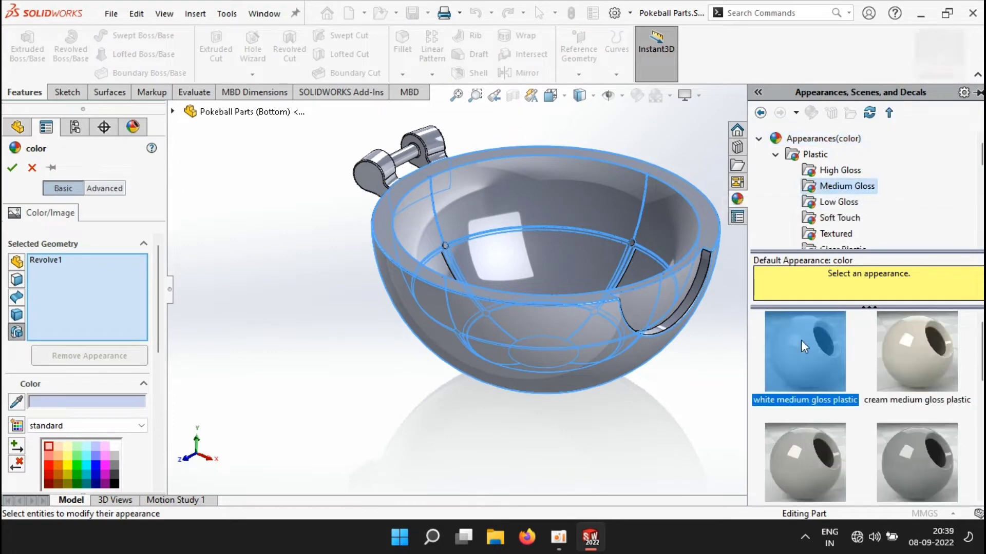
{"action": "middle_click_drag", "start_coordinate": [443, 375], "coordinate": [407, 367]}
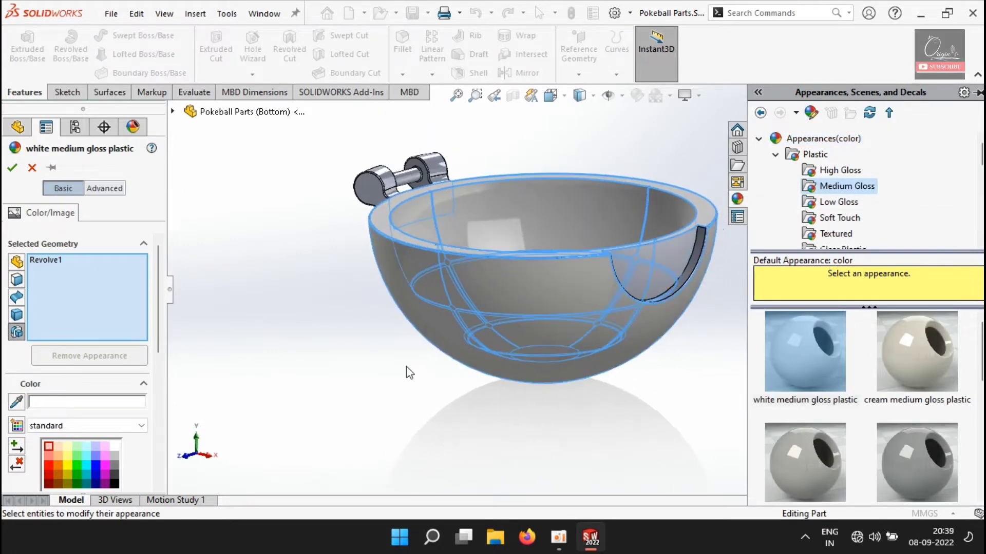
Change the appearance on Revolve1 to white high gloss plastic and accept it.
{"action": "left_click", "coordinate": [840, 170]}
{"action": "left_click", "coordinate": [805, 351]}
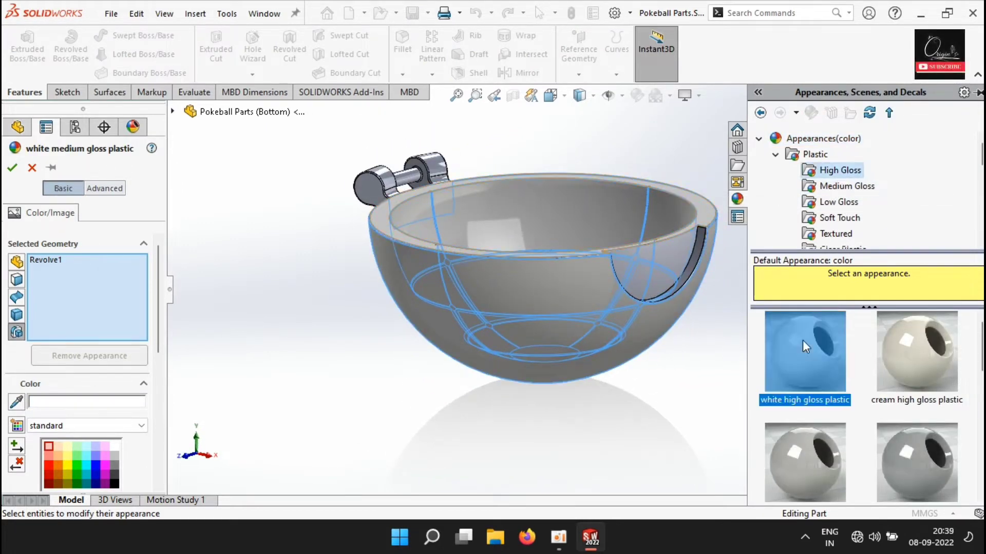
{"action": "middle_click_drag", "start_coordinate": [425, 392], "coordinate": [419, 397]}
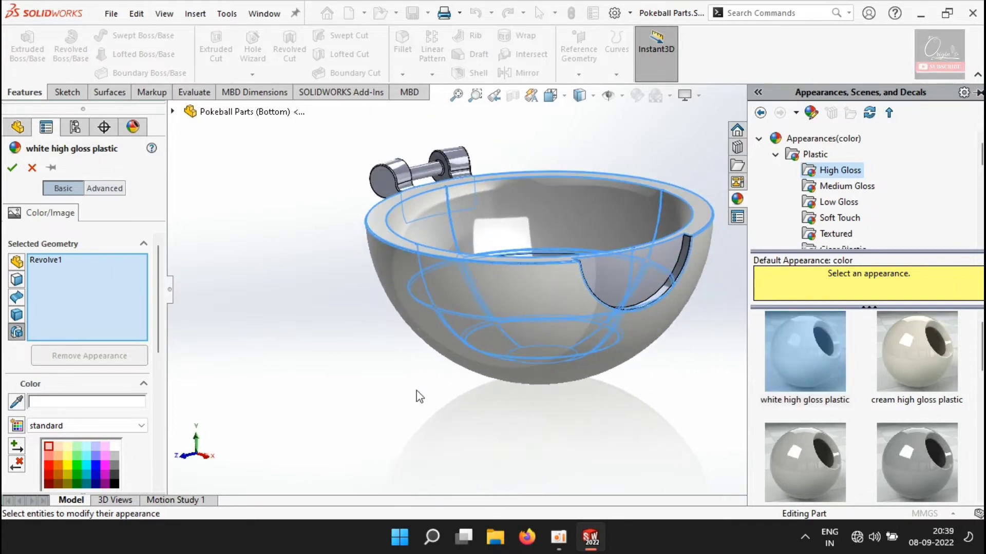
{"action": "left_click", "coordinate": [12, 168]}
{"action": "middle_click_drag", "start_coordinate": [436, 456], "coordinate": [492, 429]}
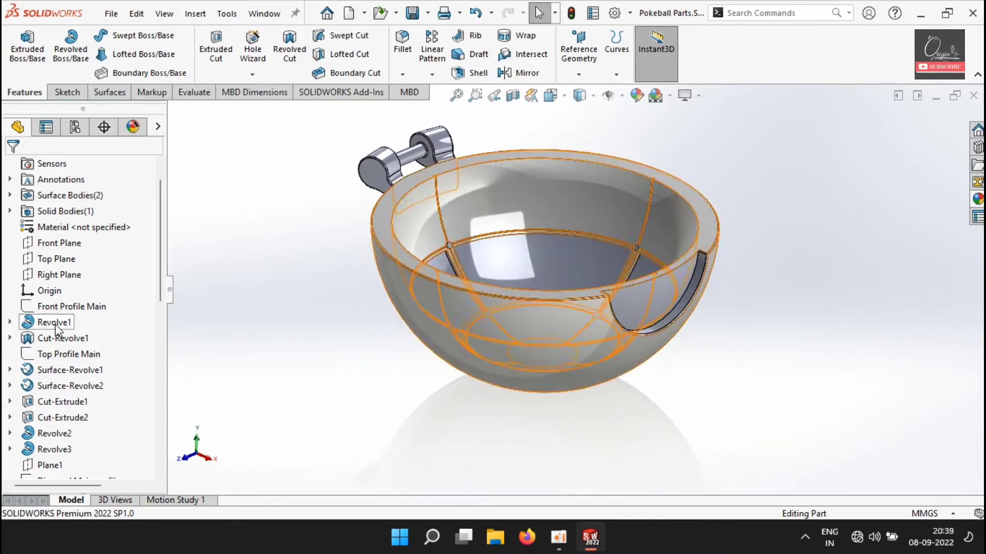
Apply the black car paint appearance to the groove features Cut-Revolve1 and Cut-Extrude1.
{"action": "left_click", "coordinate": [58, 338]}
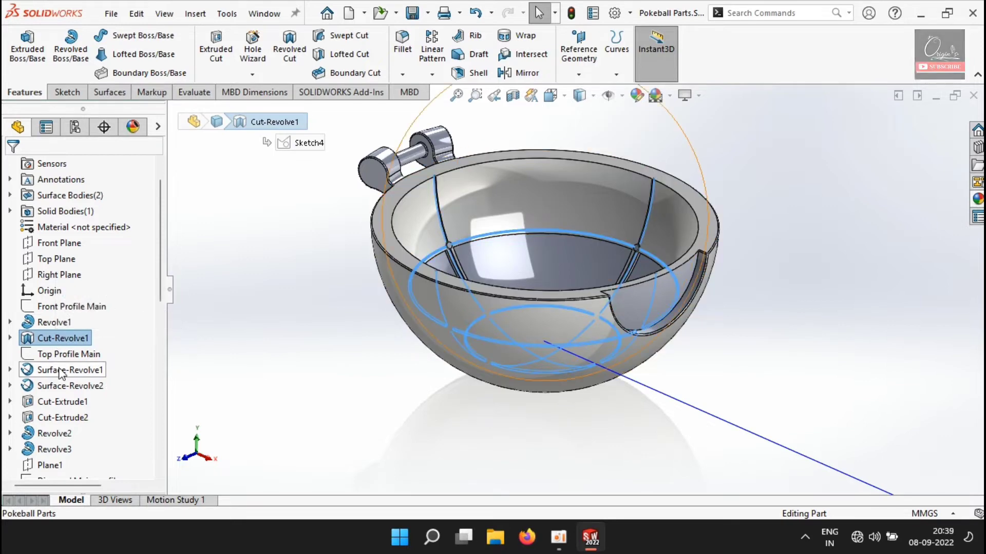
{"action": "left_click", "coordinate": [66, 402], "text": "ctrl"}
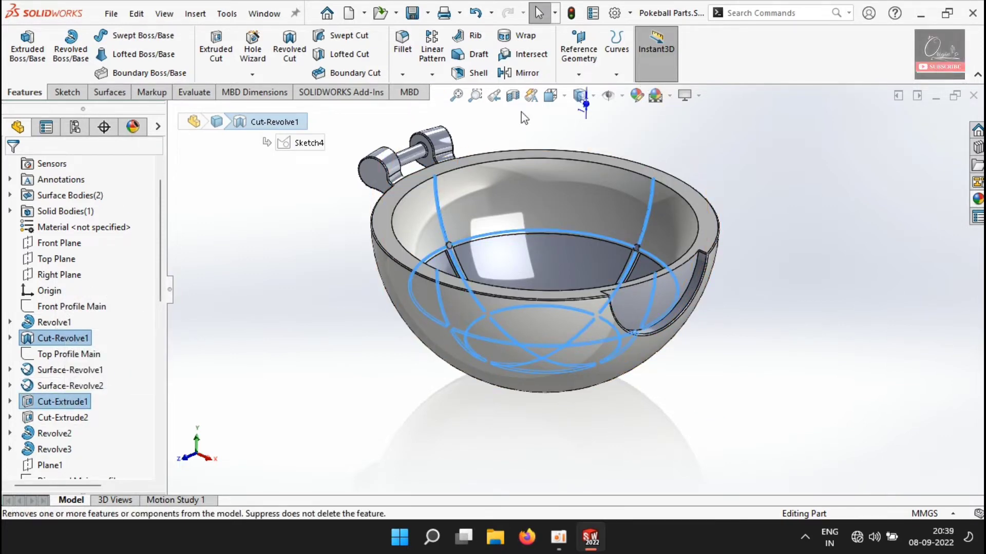
{"action": "left_click", "coordinate": [637, 95]}
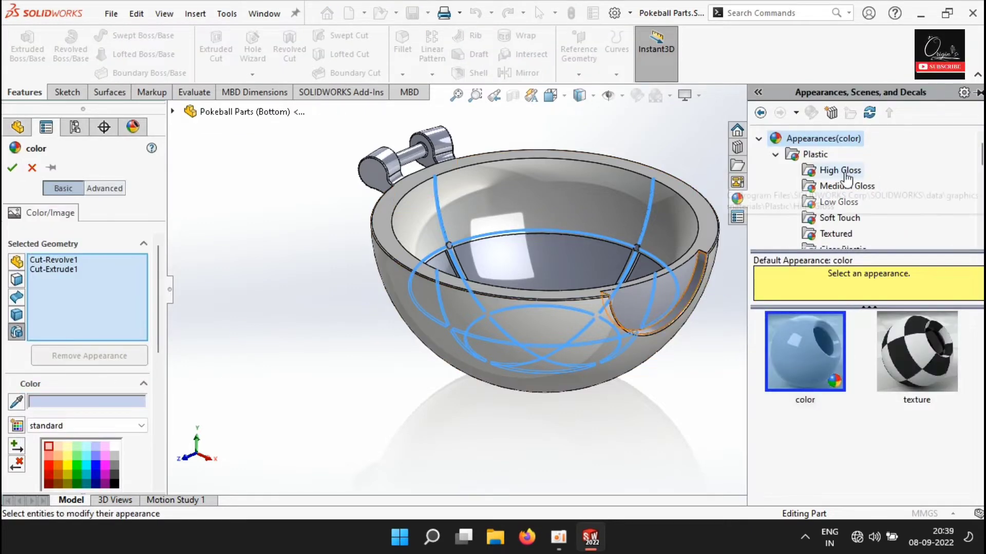
{"action": "left_click", "coordinate": [832, 202]}
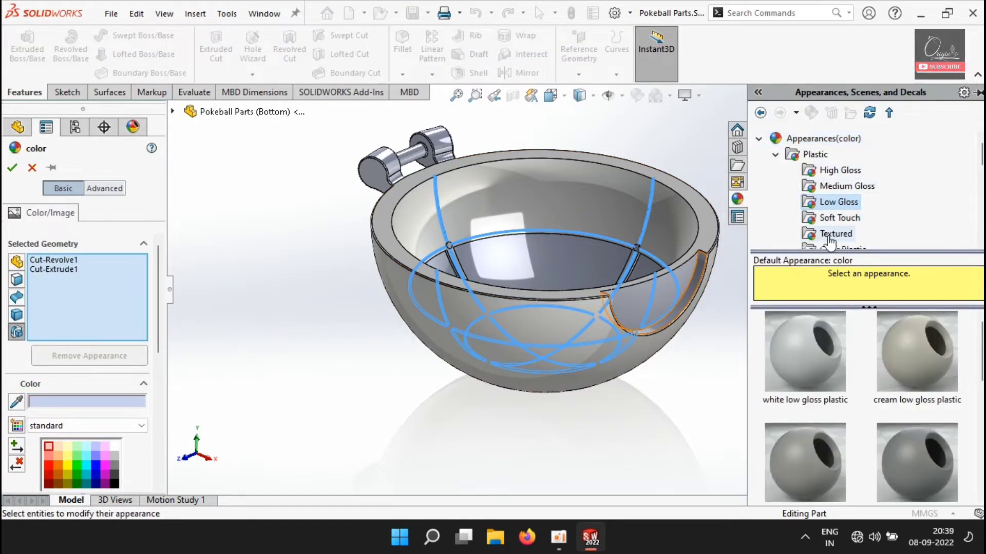
{"action": "scroll", "coordinate": [833, 208], "scroll_direction": "down", "scroll_amount": 2}
{"action": "scroll", "coordinate": [830, 207], "scroll_direction": "up", "scroll_amount": 2}
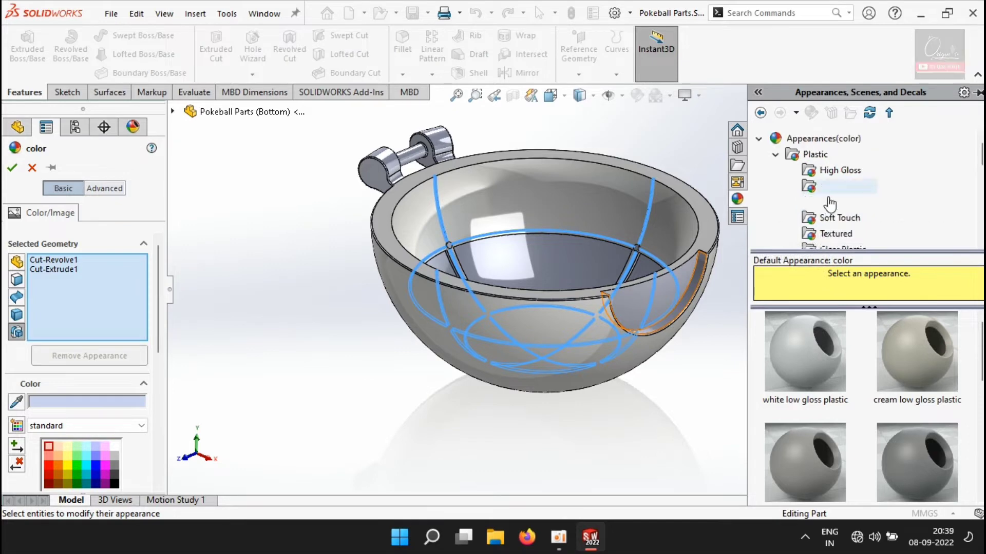
{"action": "left_click", "coordinate": [775, 155]}
{"action": "left_click", "coordinate": [813, 203]}
{"action": "left_click", "coordinate": [811, 341]}
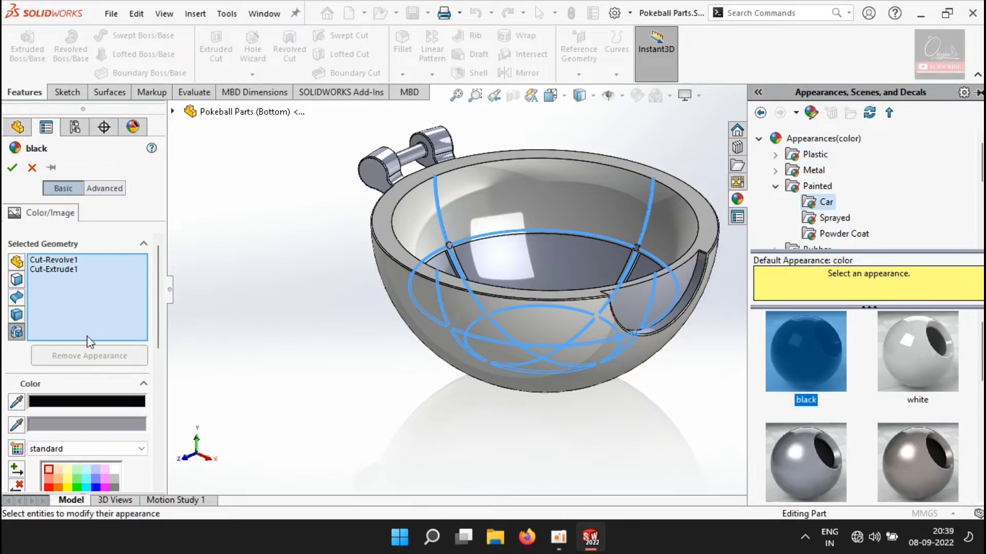
{"action": "left_click", "coordinate": [12, 168]}
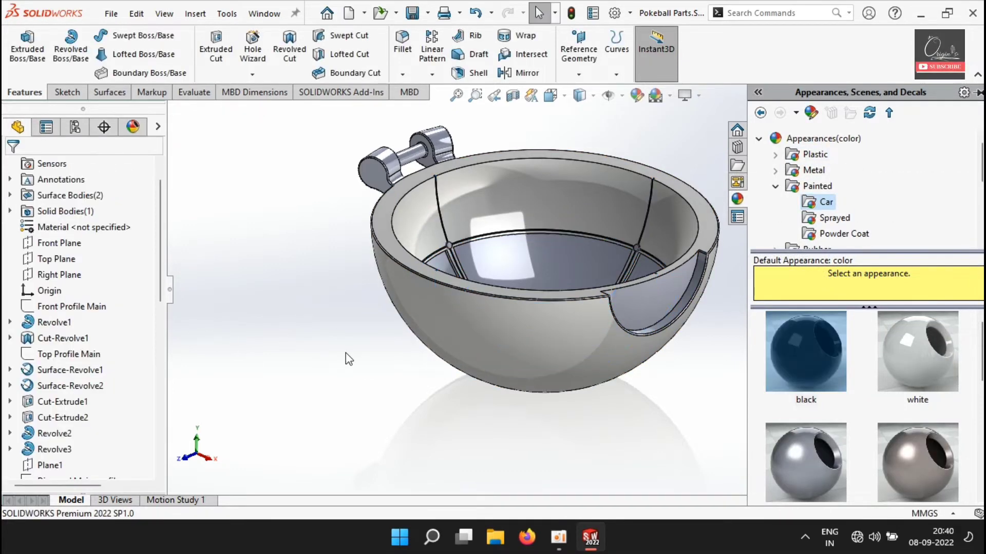
Examine the grooves inside the lower shell and the geometry covered by the black appearance.
{"action": "scroll", "coordinate": [345, 356], "scroll_direction": "down", "scroll_amount": 10}
{"action": "scroll", "coordinate": [534, 216], "scroll_direction": "up", "scroll_amount": 8}
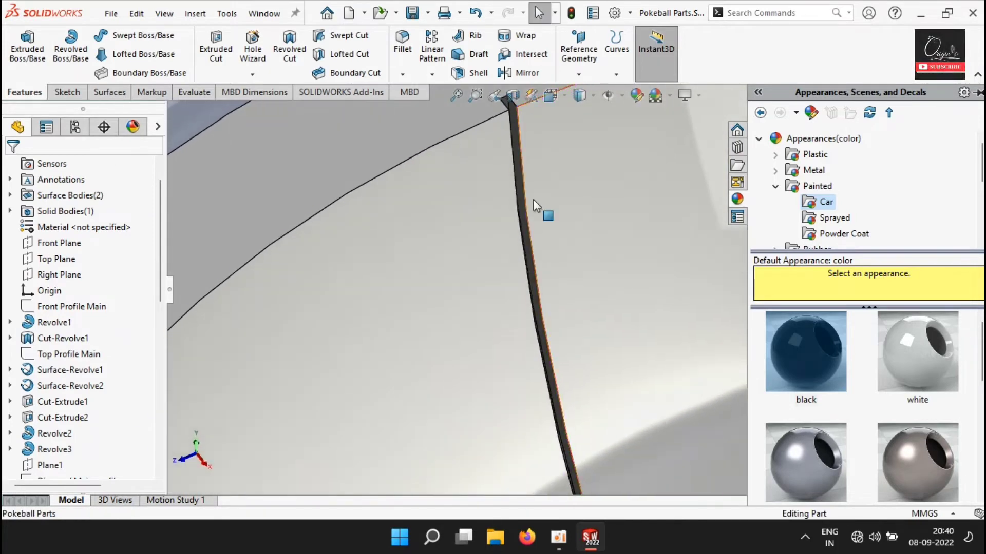
{"action": "left_click", "coordinate": [132, 127]}
{"action": "left_click", "coordinate": [33, 233]}
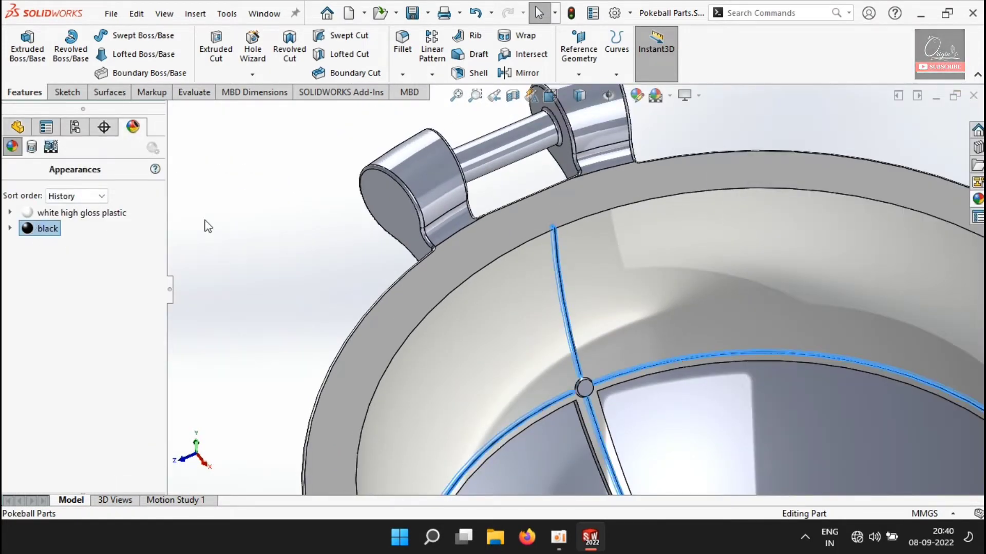
{"action": "left_click", "coordinate": [204, 221]}
{"action": "scroll", "coordinate": [355, 268], "scroll_direction": "up", "scroll_amount": 4}
{"action": "scroll", "coordinate": [599, 424], "scroll_direction": "down", "scroll_amount": 2}
{"action": "scroll", "coordinate": [600, 424], "scroll_direction": "up", "scroll_amount": 2}
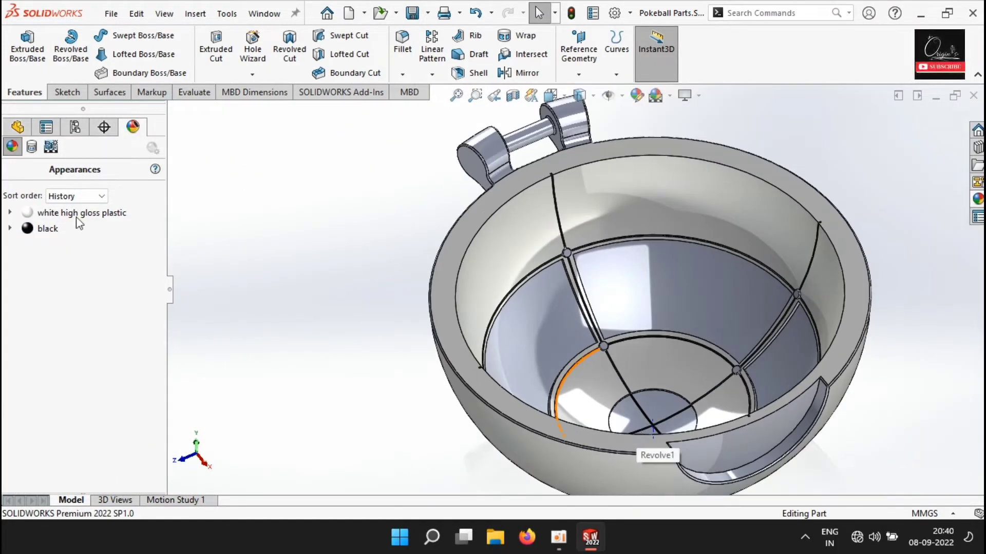
Open an appearance for Cut-Extrude2, try white high gloss plastic, and switch it to the plain color appearance.
{"action": "left_click", "coordinate": [18, 127]}
{"action": "left_click", "coordinate": [63, 417]}
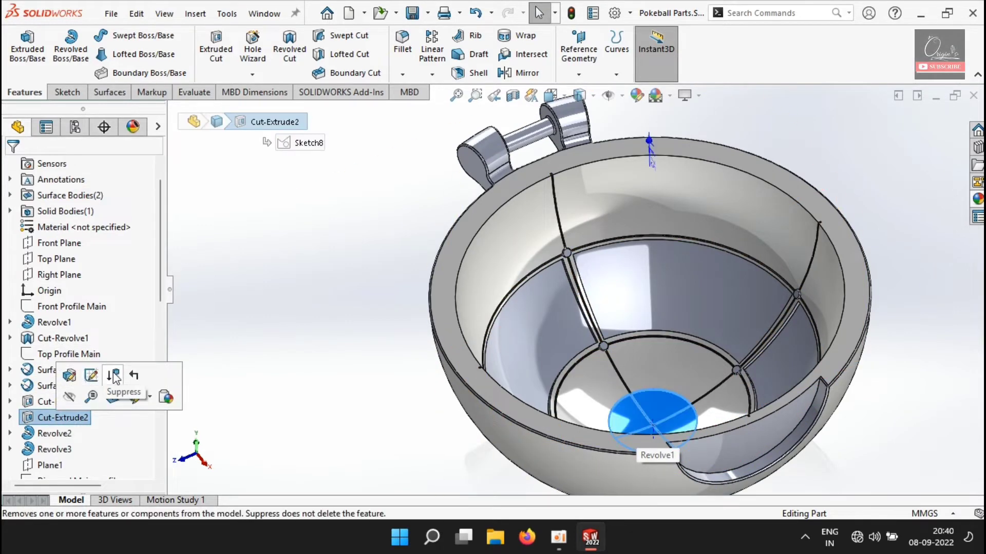
{"action": "left_click", "coordinate": [635, 97]}
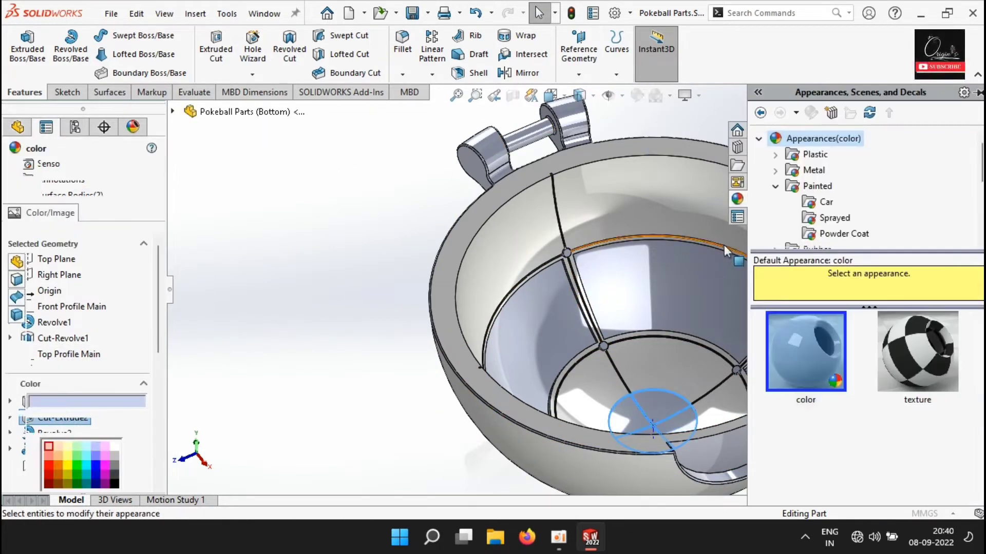
{"action": "left_click", "coordinate": [839, 155]}
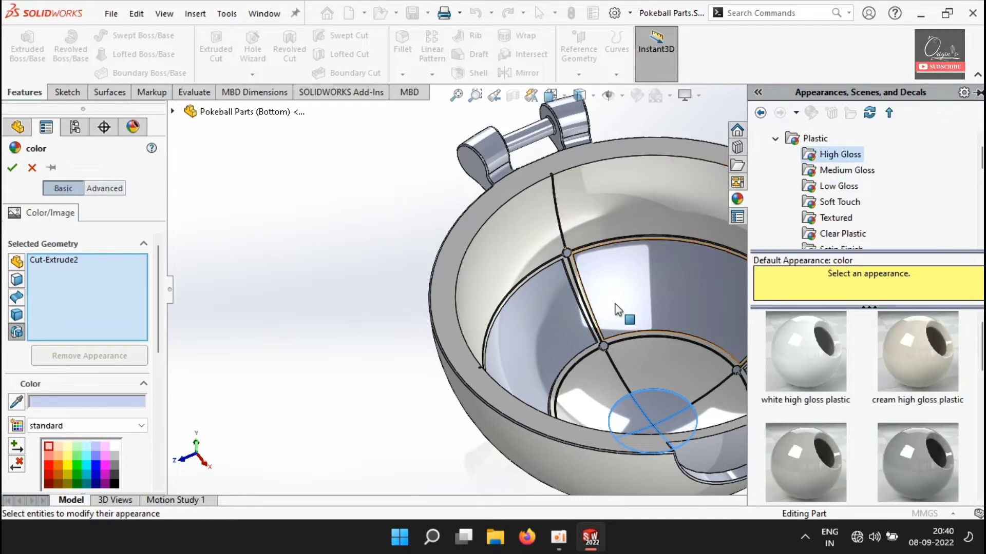
{"action": "left_click", "coordinate": [792, 354]}
{"action": "left_click", "coordinate": [775, 139]}
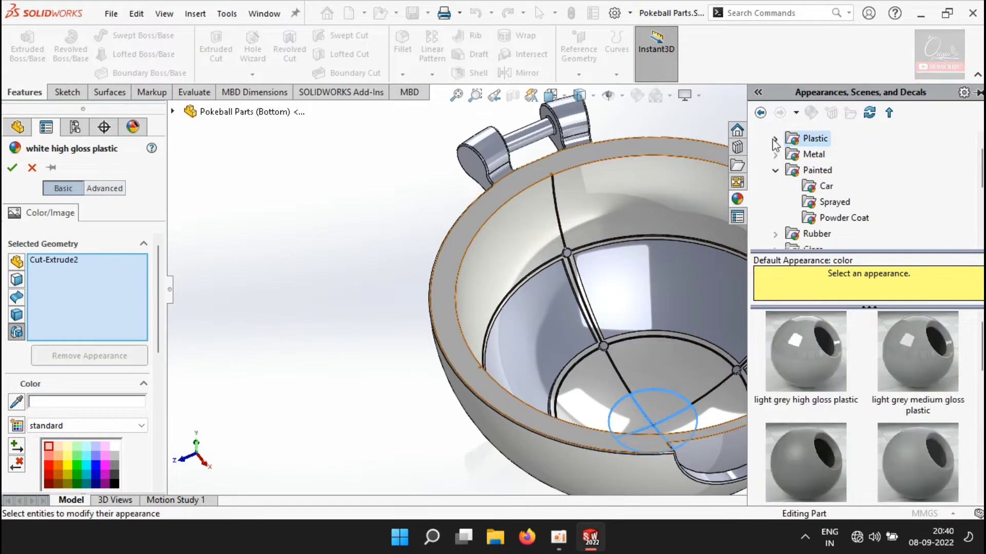
{"action": "scroll", "coordinate": [786, 149], "scroll_direction": "up", "scroll_amount": 1}
{"action": "left_click", "coordinate": [794, 140]}
{"action": "left_click", "coordinate": [794, 361]}
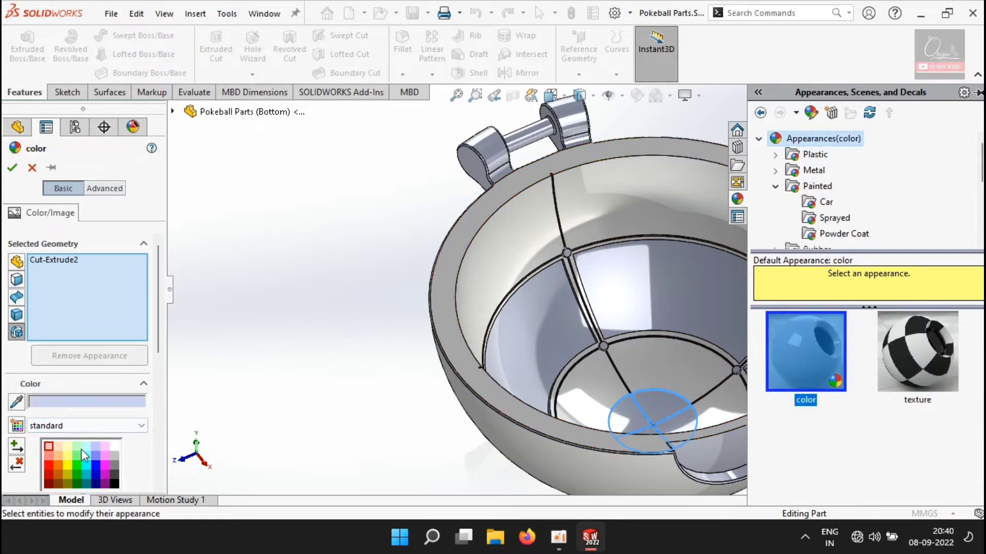
Set the Cut-Extrude2 color to RGB 39, 73, 44 and accept the appearance.
{"action": "scroll", "coordinate": [81, 448], "scroll_direction": "down", "scroll_amount": 4}
{"action": "left_click", "coordinate": [58, 354]}
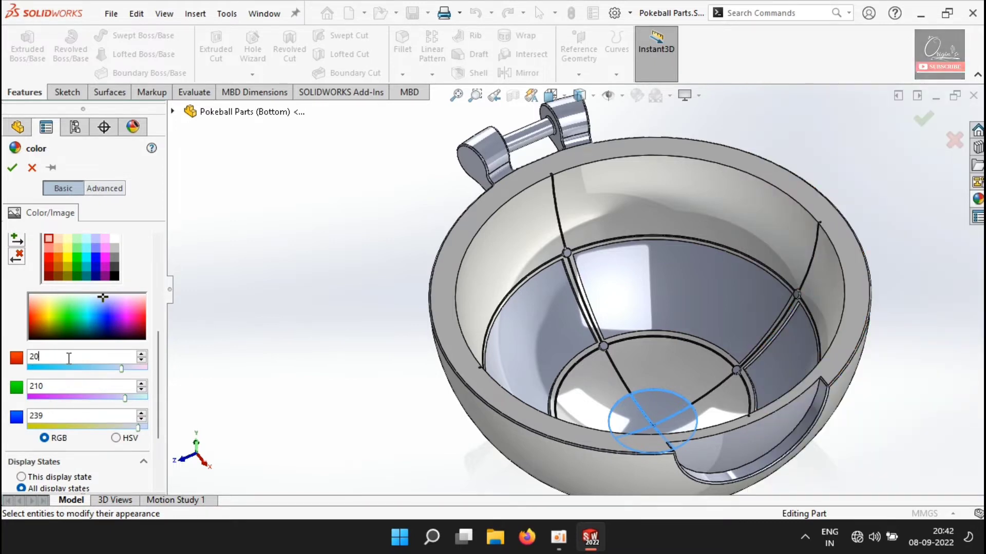
{"action": "double_click", "coordinate": [53, 383]}
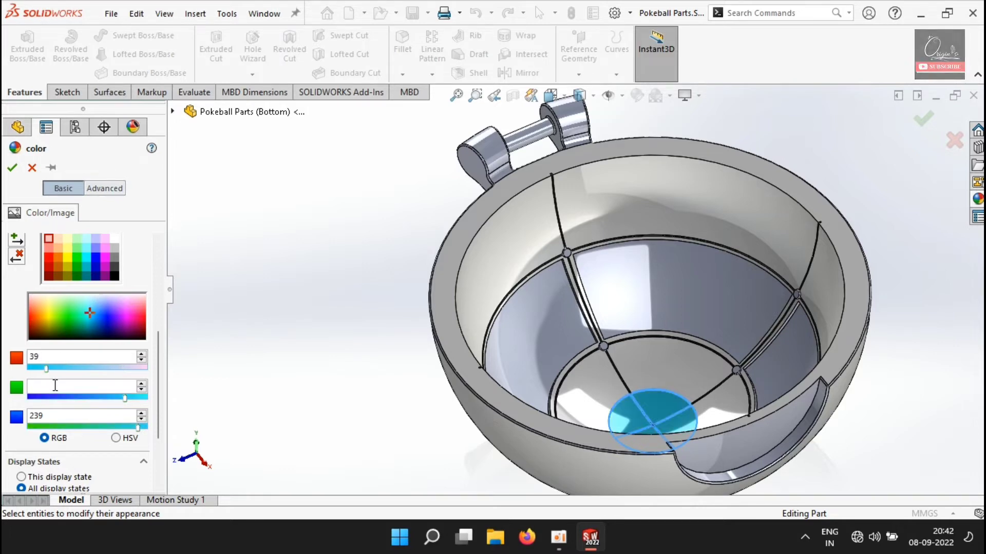
{"action": "double_click", "coordinate": [44, 413]}
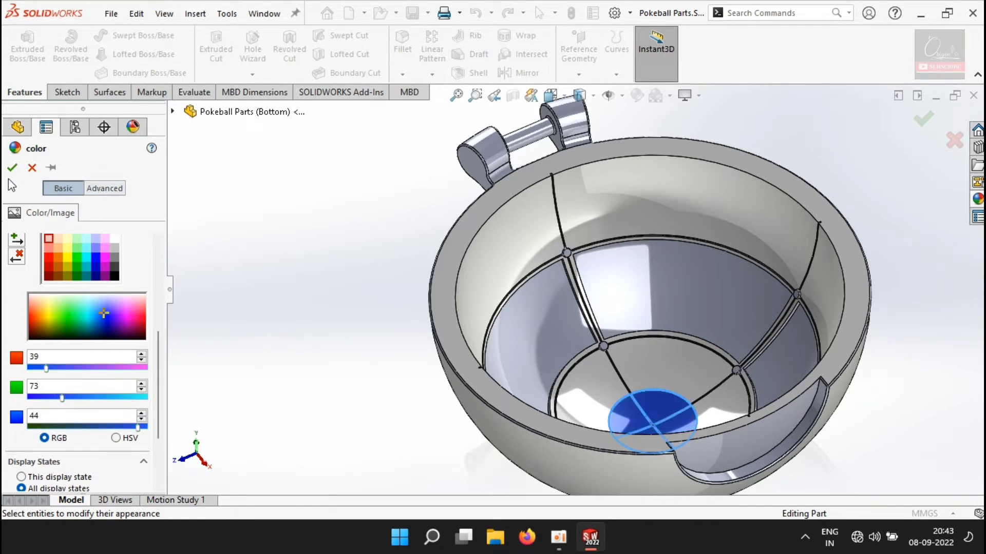
{"action": "key", "text": "Return"}
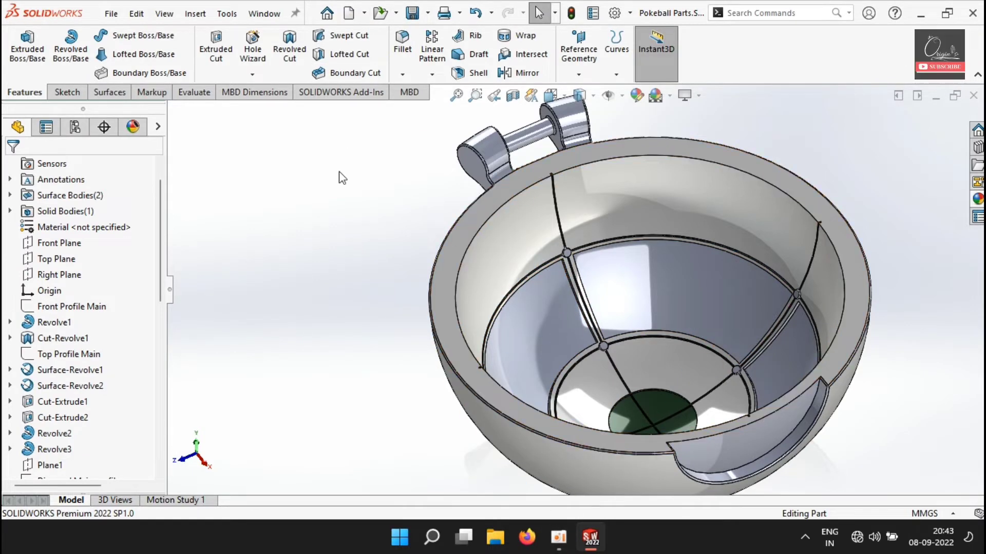
Edit the black paint on Cut-Extrude1 and Cut-Revolve1, replacing it with the plain color appearance in black.
{"action": "left_click", "coordinate": [133, 126]}
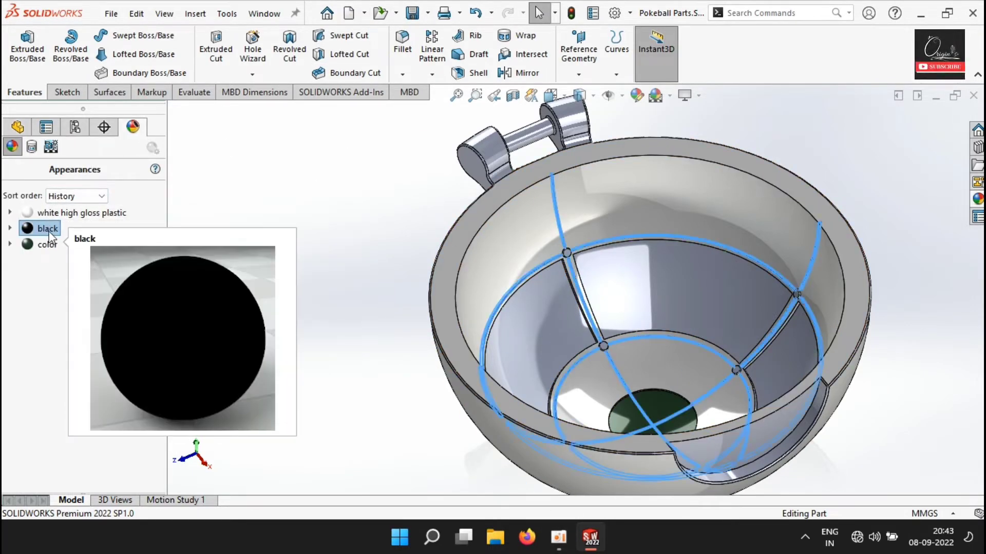
{"action": "right_click", "coordinate": [48, 230]}
{"action": "left_click", "coordinate": [96, 261]}
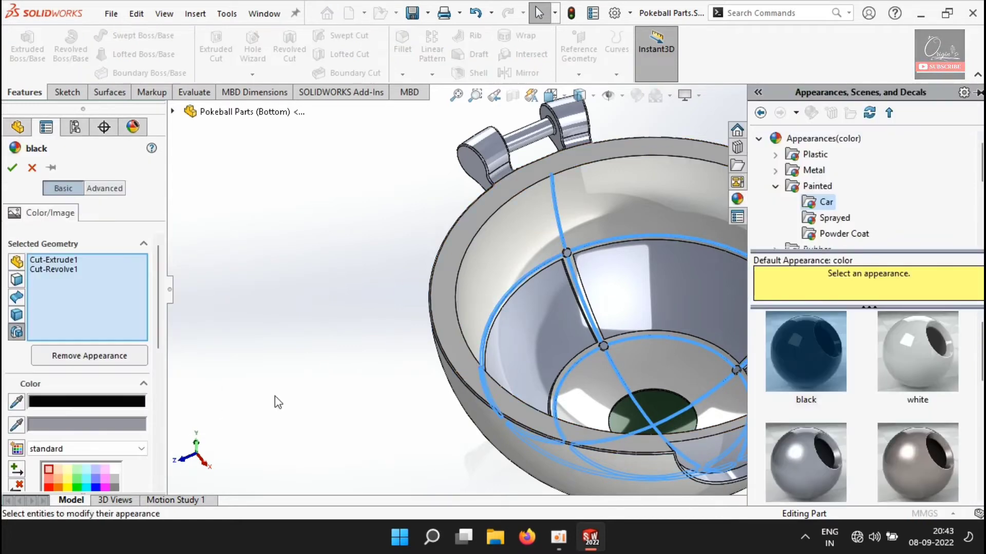
{"action": "left_click", "coordinate": [121, 428]}
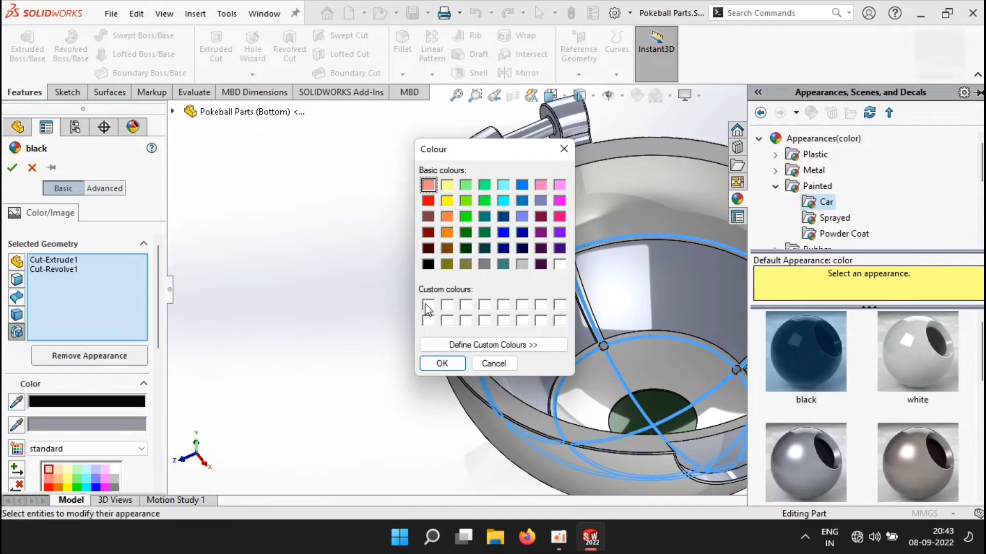
{"action": "left_click", "coordinate": [442, 363]}
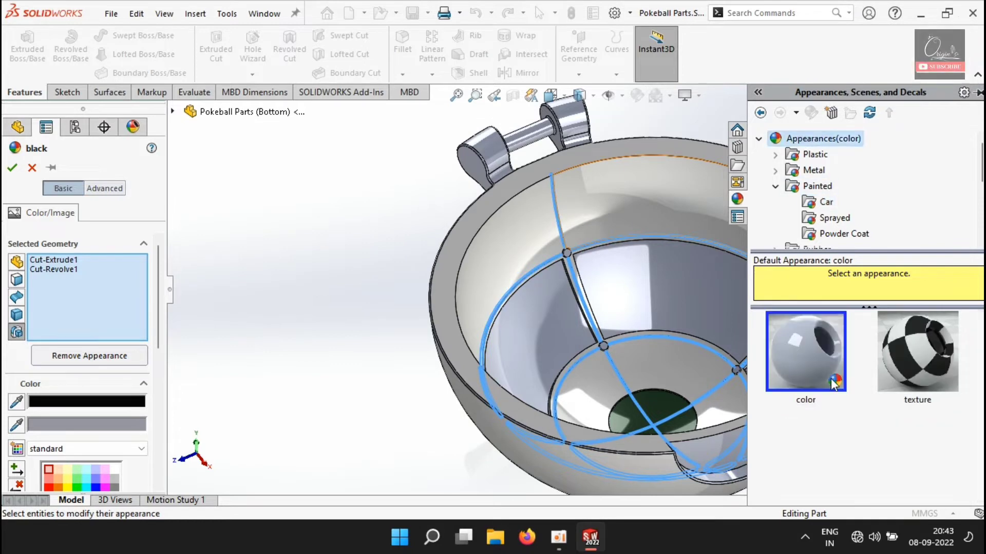
{"action": "left_click", "coordinate": [115, 484]}
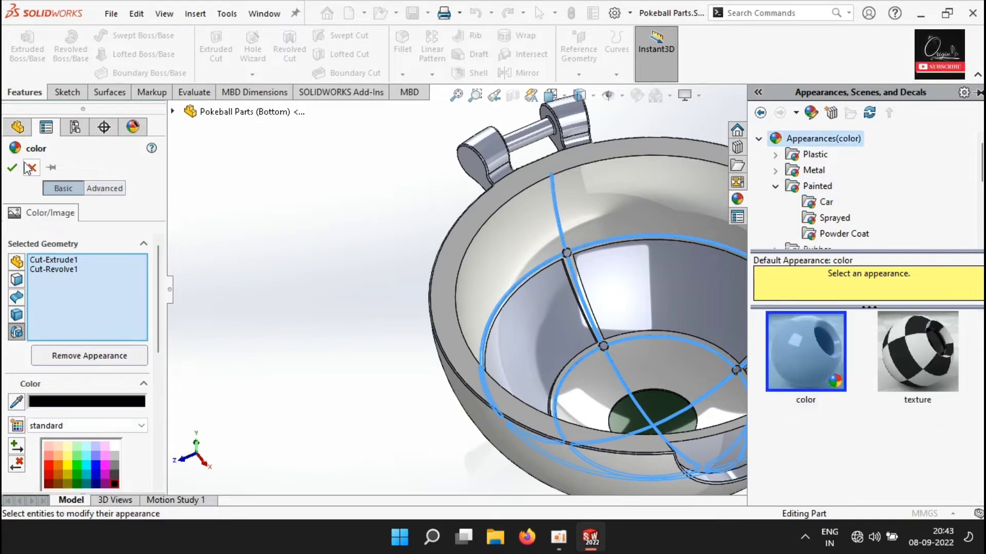
{"action": "left_click", "coordinate": [13, 168]}
Inspect the colored inside of the lower shell, its white high gloss plastic appearance and the remaining features of the part.
{"action": "left_click", "coordinate": [351, 242]}
{"action": "scroll", "coordinate": [671, 319], "scroll_direction": "up", "scroll_amount": 2}
{"action": "mouse_move", "coordinate": [670, 318]}
{"action": "middle_mouse_down"}
{"action": "mouse_move", "coordinate": [664, 383]}
{"action": "mouse_move", "coordinate": [676, 273]}
{"action": "mouse_move", "coordinate": [707, 295]}
{"action": "mouse_move", "coordinate": [681, 303]}
{"action": "middle_mouse_up"}
{"action": "scroll", "coordinate": [485, 210], "scroll_direction": "down", "scroll_amount": 4}
{"action": "scroll", "coordinate": [486, 210], "scroll_direction": "up", "scroll_amount": 4}
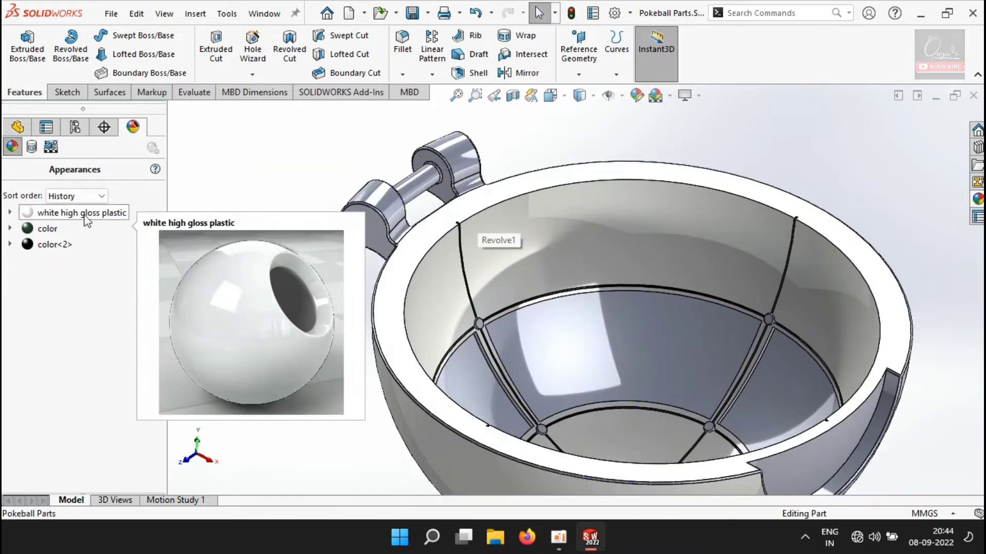
{"action": "left_click", "coordinate": [81, 213]}
{"action": "right_click", "coordinate": [84, 215]}
{"action": "left_click", "coordinate": [123, 260]}
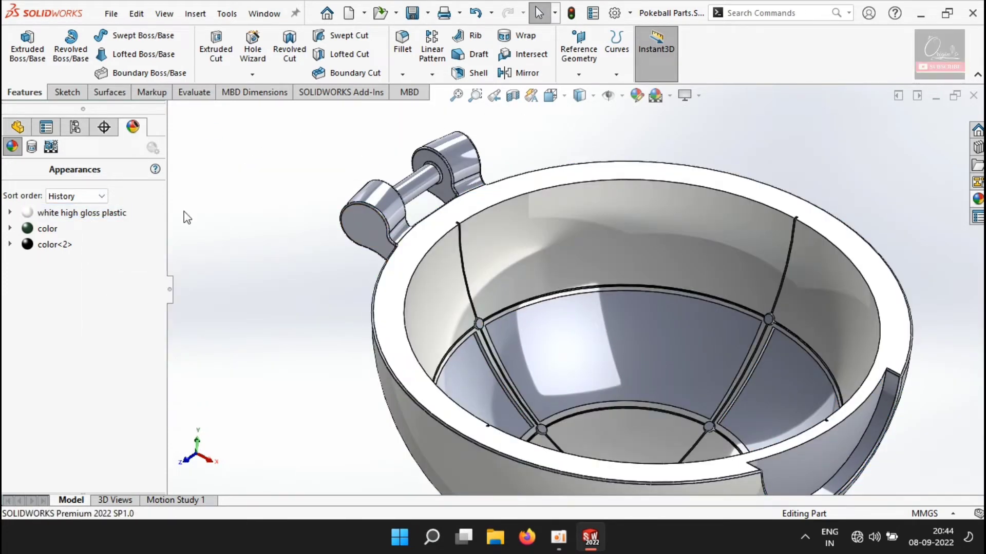
{"action": "left_click", "coordinate": [18, 126]}
{"action": "scroll", "coordinate": [56, 308], "scroll_direction": "down", "scroll_amount": 9}
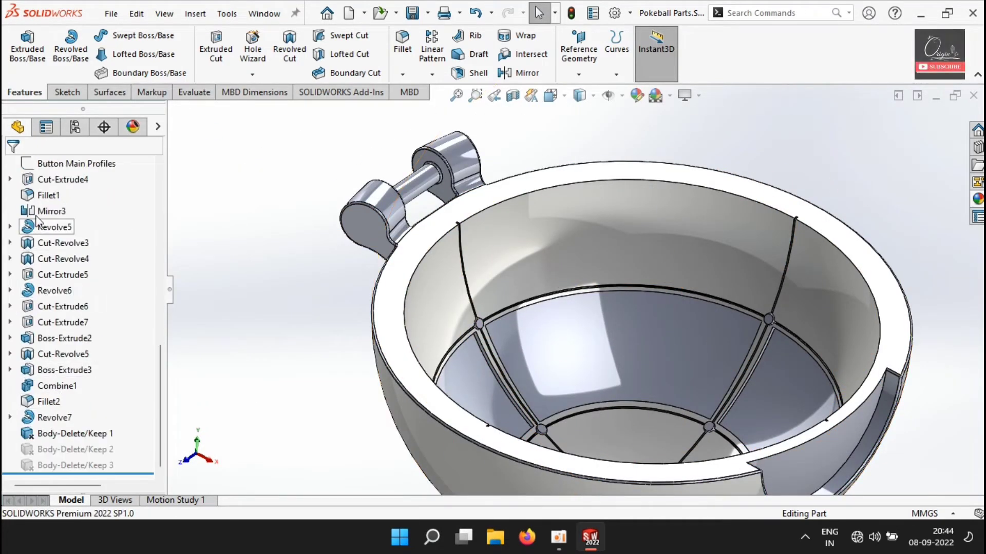
Paste the copied white high gloss plastic appearance onto the hinge features Revolve4, Boss-Extrude1, Cut-Extrude3 and Fillet1.
{"action": "scroll", "coordinate": [41, 231], "scroll_direction": "up", "scroll_amount": 3}
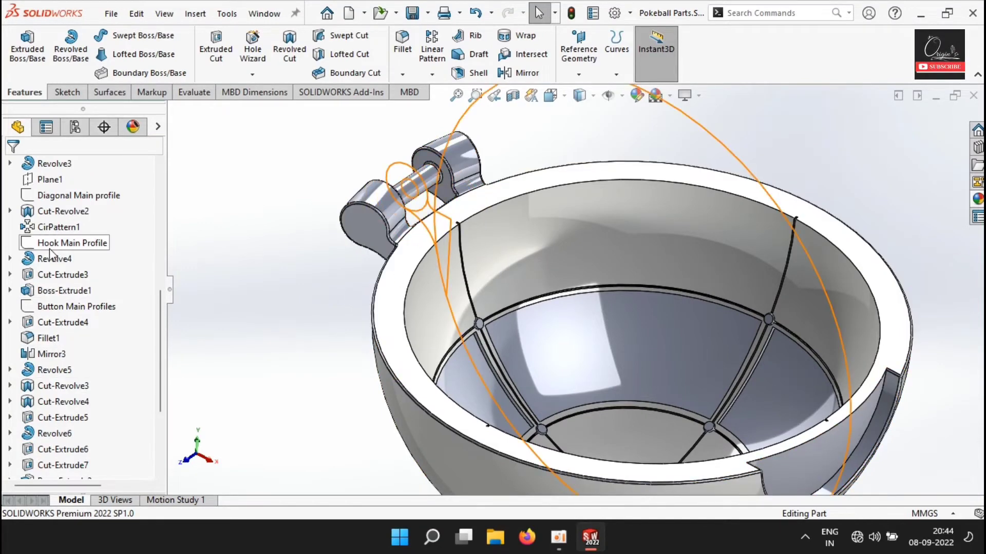
{"action": "left_click", "coordinate": [69, 259]}
{"action": "left_click", "coordinate": [162, 243]}
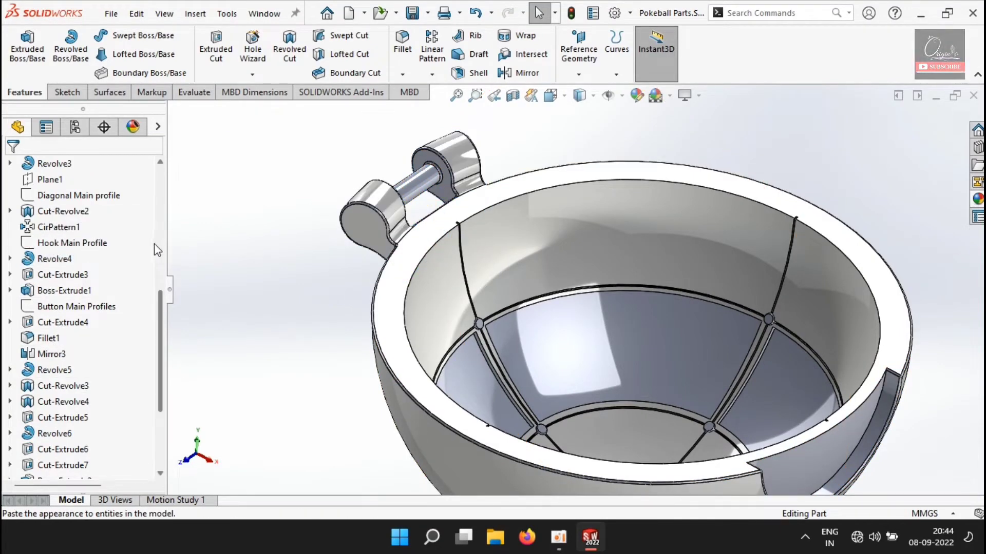
{"action": "left_click", "coordinate": [56, 290]}
{"action": "left_click", "coordinate": [138, 267]}
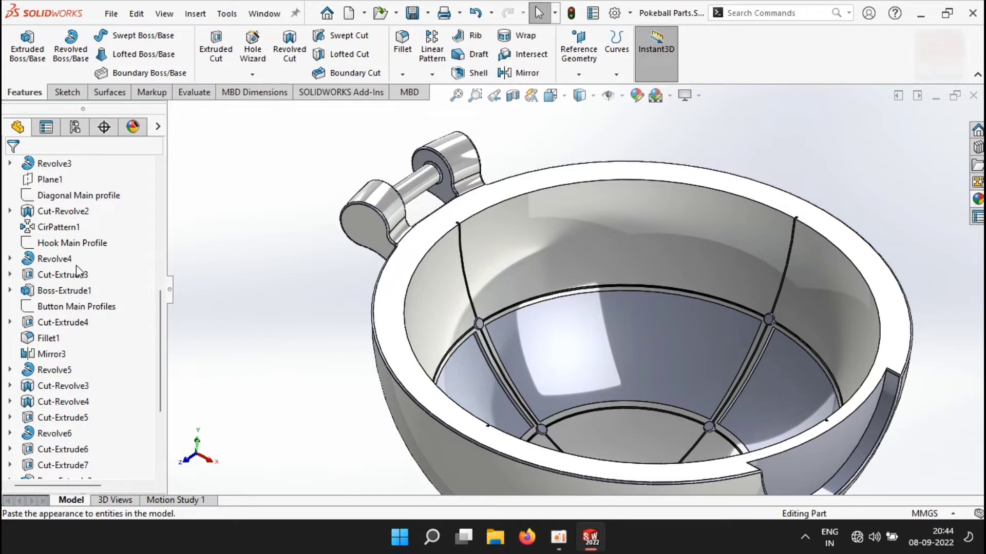
{"action": "left_click", "coordinate": [64, 275]}
{"action": "left_click", "coordinate": [178, 254]}
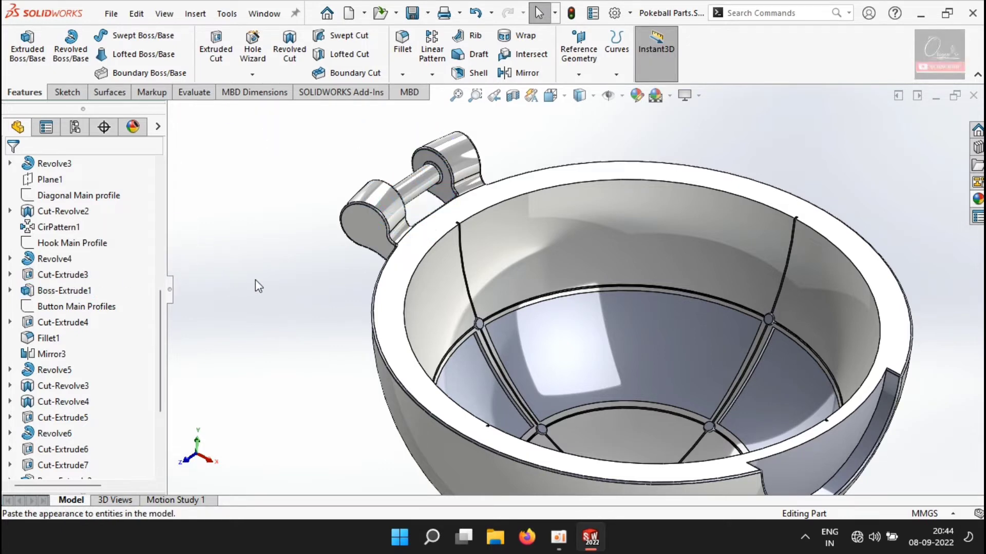
{"action": "right_click", "coordinate": [62, 281]}
{"action": "mouse_move", "coordinate": [348, 253]}
{"action": "middle_mouse_down"}
{"action": "mouse_move", "coordinate": [341, 271]}
{"action": "mouse_move", "coordinate": [352, 248]}
{"action": "middle_mouse_up"}
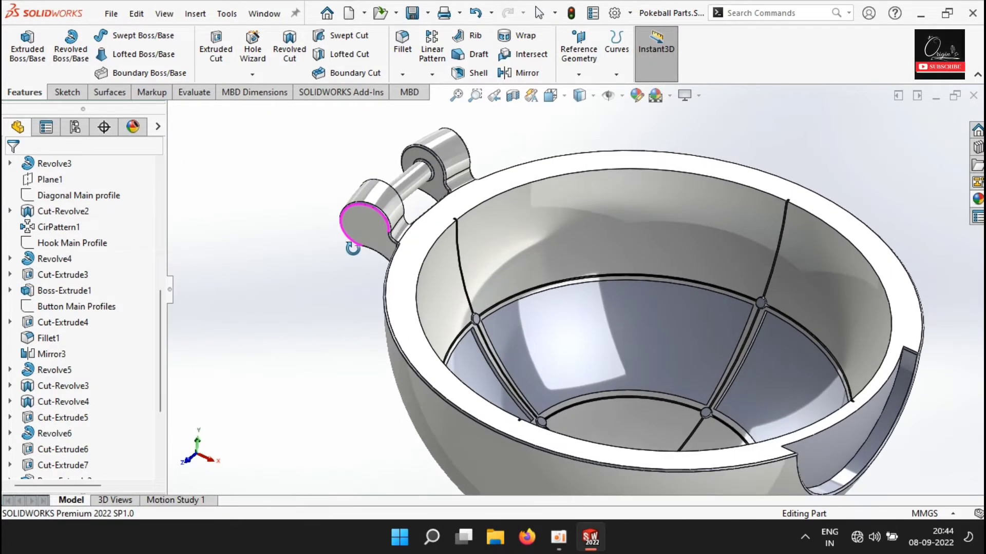
{"action": "left_click", "coordinate": [46, 337]}
{"action": "left_click", "coordinate": [132, 311]}
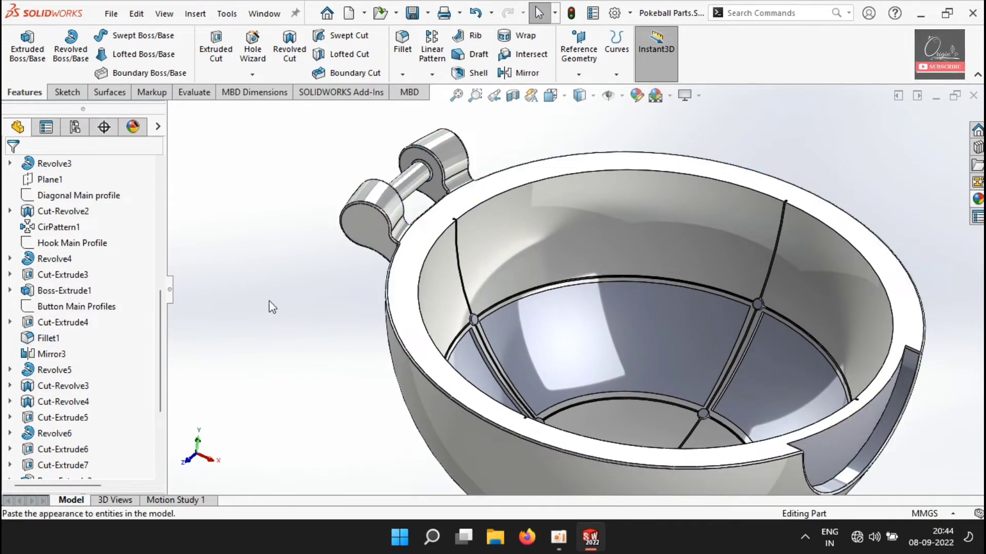
Examine the hinge up close and check which geometry uses the white high gloss plastic appearance.
{"action": "scroll", "coordinate": [441, 278], "scroll_direction": "down", "scroll_amount": 10}
{"action": "scroll", "coordinate": [592, 202], "scroll_direction": "up", "scroll_amount": 5}
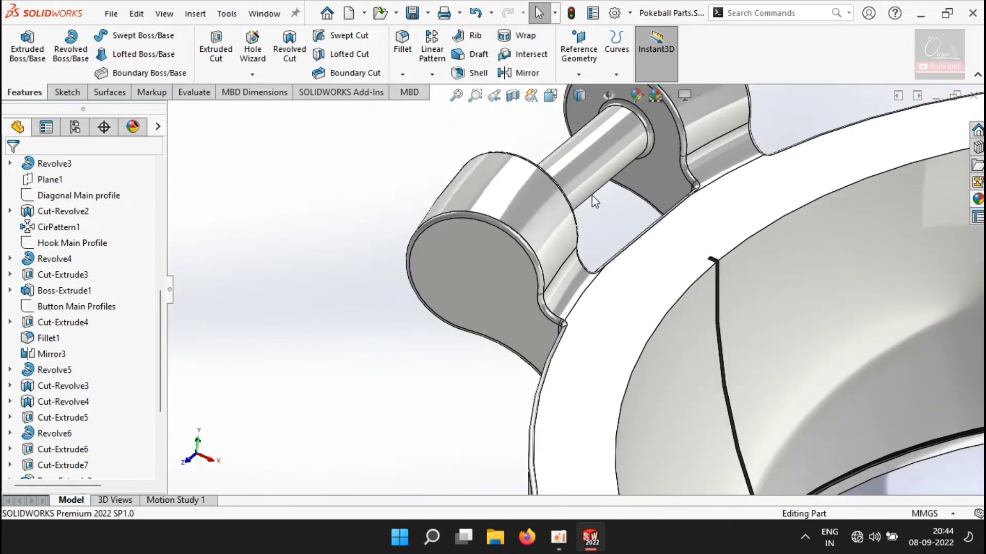
{"action": "mouse_move", "coordinate": [591, 201]}
{"action": "middle_mouse_down"}
{"action": "mouse_move", "coordinate": [548, 251]}
{"action": "mouse_move", "coordinate": [587, 207]}
{"action": "middle_mouse_up"}
{"action": "scroll", "coordinate": [585, 215], "scroll_direction": "up", "scroll_amount": 5}
{"action": "left_click", "coordinate": [132, 128]}
{"action": "left_click", "coordinate": [53, 215]}
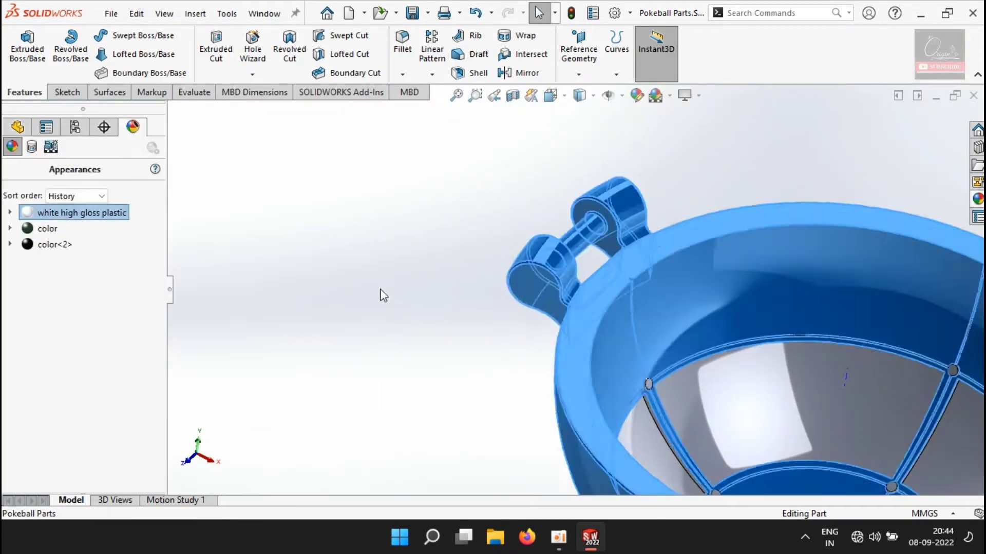
{"action": "scroll", "coordinate": [411, 301], "scroll_direction": "up", "scroll_amount": 3}
{"action": "middle_click_drag", "start_coordinate": [660, 430], "coordinate": [677, 403]}
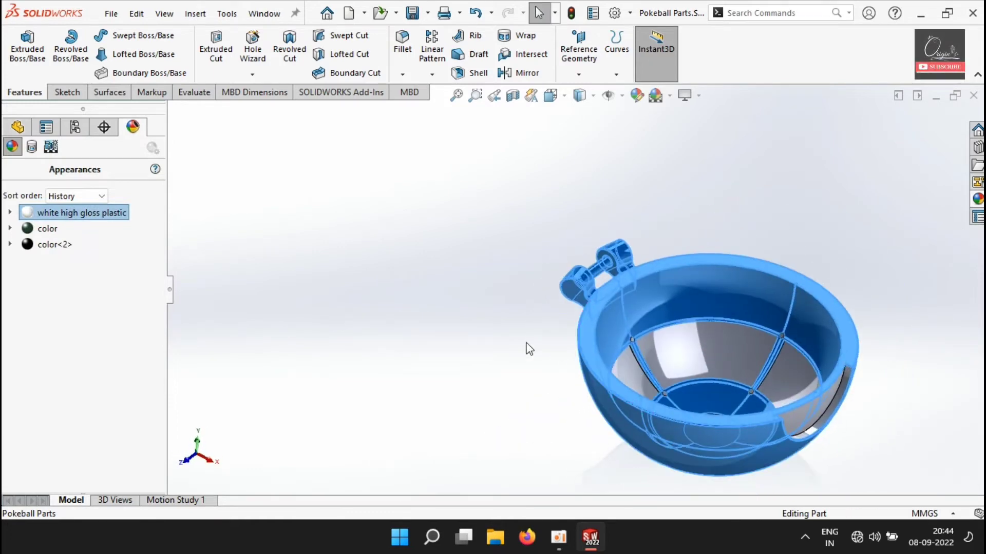
{"action": "left_click", "coordinate": [500, 324]}
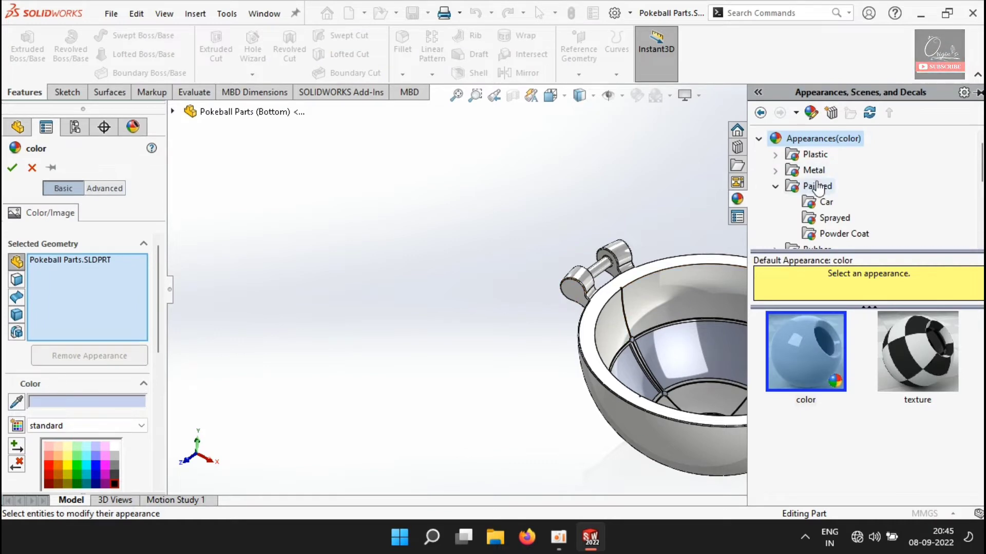
Choose the white medium gloss plastic appearance, remove the whole part from its selected geometry and restrict the selection to faces.
{"action": "left_click", "coordinate": [775, 154]}
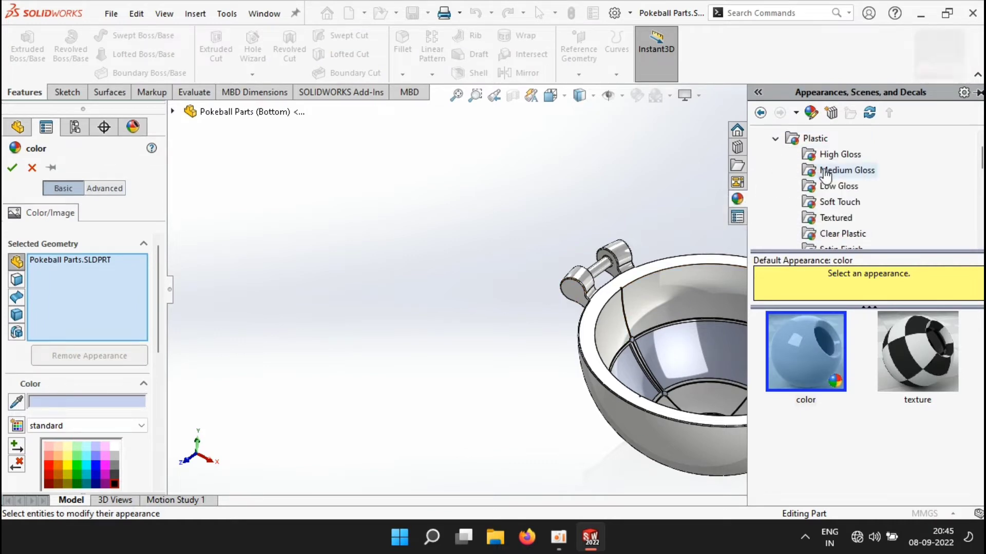
{"action": "left_click", "coordinate": [824, 170]}
{"action": "left_click", "coordinate": [801, 341]}
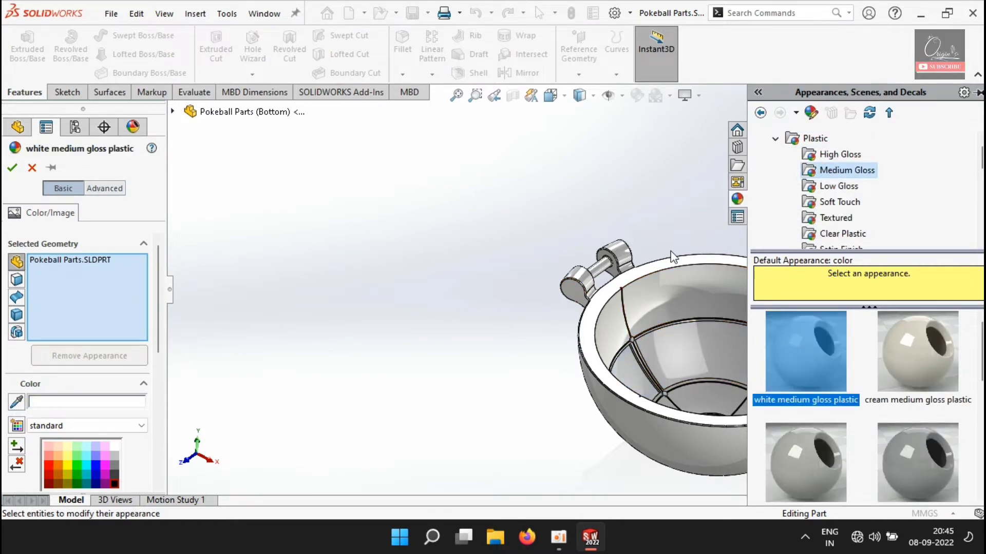
{"action": "right_click", "coordinate": [64, 261]}
{"action": "left_click", "coordinate": [86, 287]}
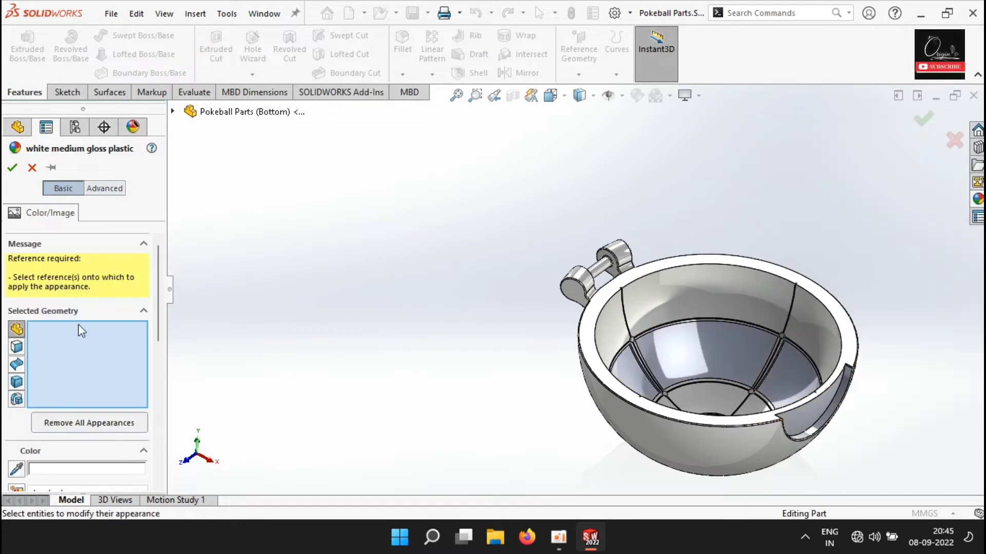
{"action": "scroll", "coordinate": [711, 299], "scroll_direction": "down", "scroll_amount": 5}
{"action": "scroll", "coordinate": [692, 302], "scroll_direction": "up", "scroll_amount": 1}
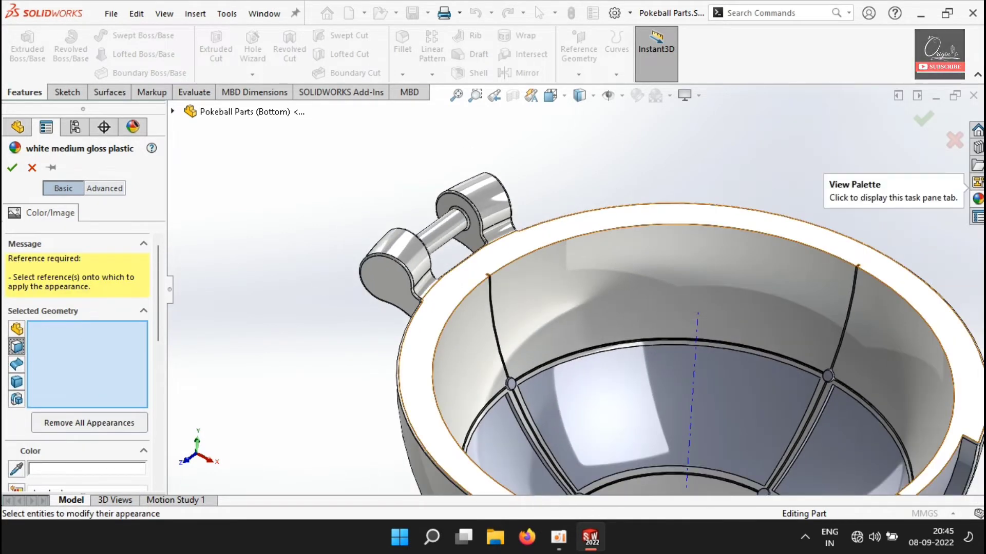
{"action": "left_click", "coordinate": [977, 199]}
Set the white medium gloss plastic color to black and apply it to the inner wall and floor faces of the lower shell.
{"action": "scroll", "coordinate": [126, 371], "scroll_direction": "down", "scroll_amount": 3}
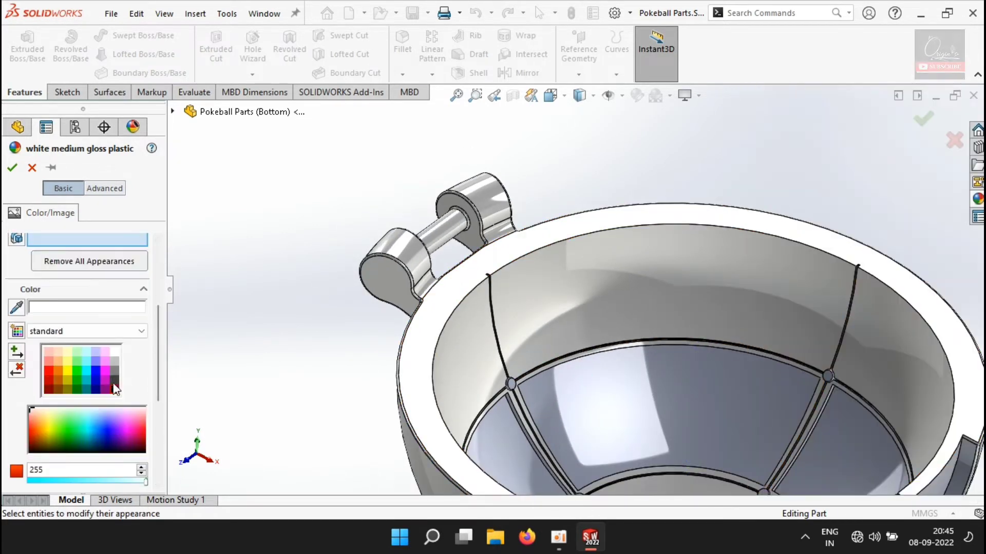
{"action": "left_click", "coordinate": [114, 388]}
{"action": "left_click", "coordinate": [535, 283]}
{"action": "left_click", "coordinate": [460, 346]}
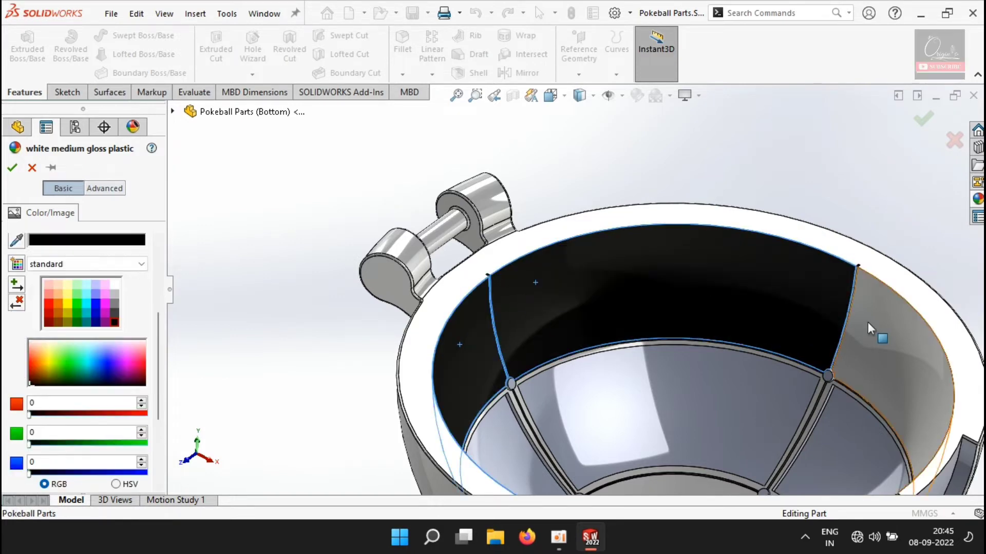
{"action": "left_click", "coordinate": [867, 322]}
{"action": "scroll", "coordinate": [815, 387], "scroll_direction": "up", "scroll_amount": 3}
{"action": "scroll", "coordinate": [637, 417], "scroll_direction": "down", "scroll_amount": 2}
{"action": "scroll", "coordinate": [636, 416], "scroll_direction": "down", "scroll_amount": 1}
{"action": "left_click", "coordinate": [627, 405]}
{"action": "scroll", "coordinate": [619, 411], "scroll_direction": "up", "scroll_amount": 3}
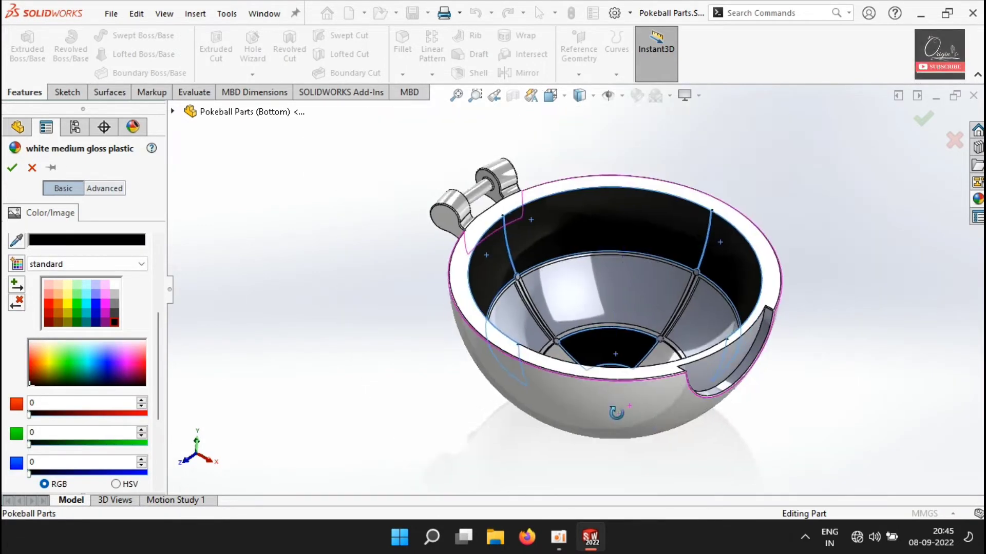
Add the remaining floor faces and the rib faces between the inner panels to the black appearance and accept it.
{"action": "middle_click_drag", "start_coordinate": [616, 411], "coordinate": [598, 449]}
{"action": "left_click", "coordinate": [621, 307]}
{"action": "scroll", "coordinate": [683, 226], "scroll_direction": "down", "scroll_amount": 5}
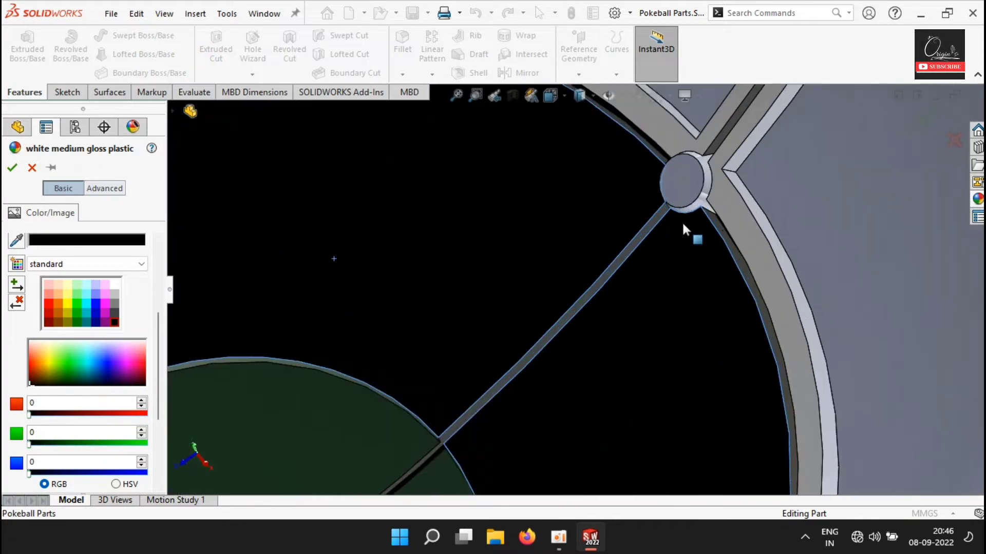
{"action": "scroll", "coordinate": [723, 201], "scroll_direction": "up", "scroll_amount": 5}
{"action": "scroll", "coordinate": [667, 154], "scroll_direction": "down", "scroll_amount": 5}
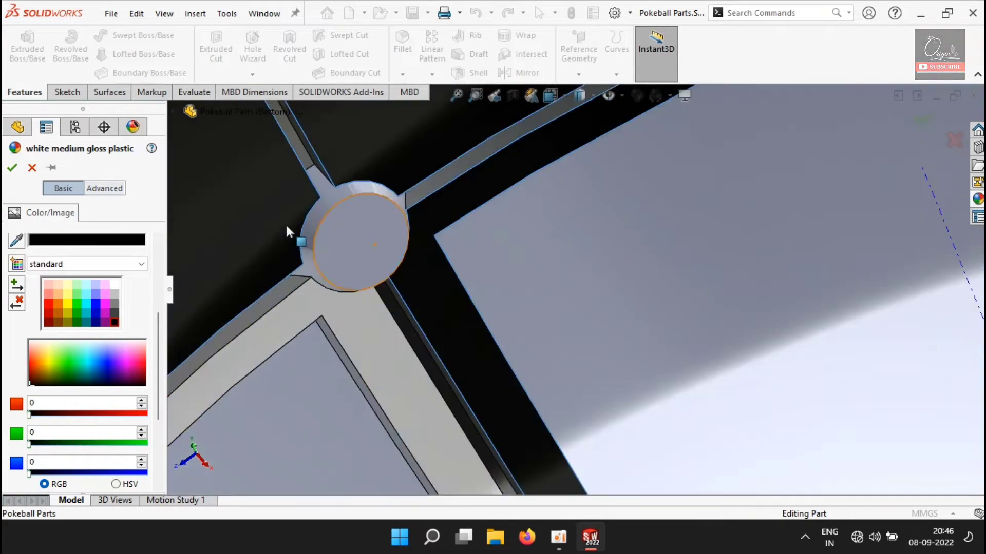
{"action": "scroll", "coordinate": [341, 303], "scroll_direction": "up", "scroll_amount": 5}
{"action": "middle_click_drag", "start_coordinate": [505, 411], "coordinate": [552, 311]}
{"action": "left_click", "coordinate": [625, 196]}
{"action": "scroll", "coordinate": [644, 189], "scroll_direction": "down", "scroll_amount": 5}
{"action": "left_click", "coordinate": [693, 276]}
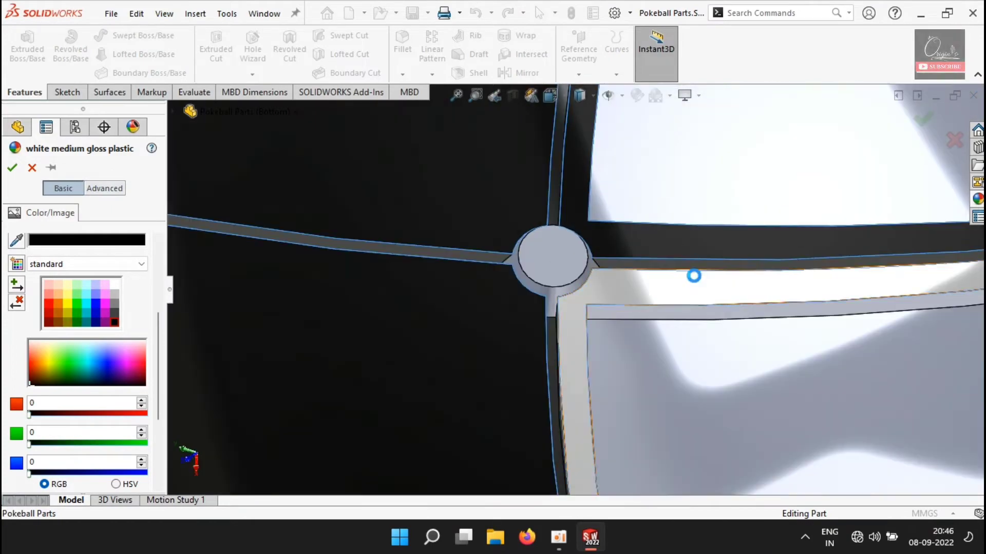
{"action": "scroll", "coordinate": [689, 278], "scroll_direction": "up", "scroll_amount": 5}
{"action": "middle_click_drag", "start_coordinate": [688, 278], "coordinate": [762, 334]}
{"action": "scroll", "coordinate": [762, 332], "scroll_direction": "up", "scroll_amount": 5}
{"action": "scroll", "coordinate": [795, 221], "scroll_direction": "down", "scroll_amount": 6}
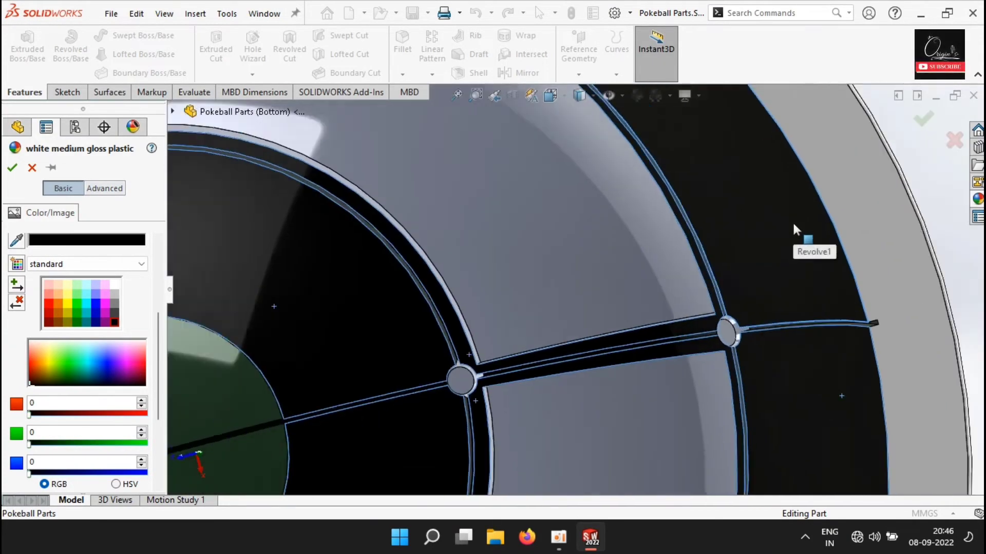
{"action": "scroll", "coordinate": [793, 221], "scroll_direction": "up", "scroll_amount": 5}
{"action": "middle_click_drag", "start_coordinate": [578, 278], "coordinate": [404, 222]}
{"action": "left_click", "coordinate": [12, 173]}
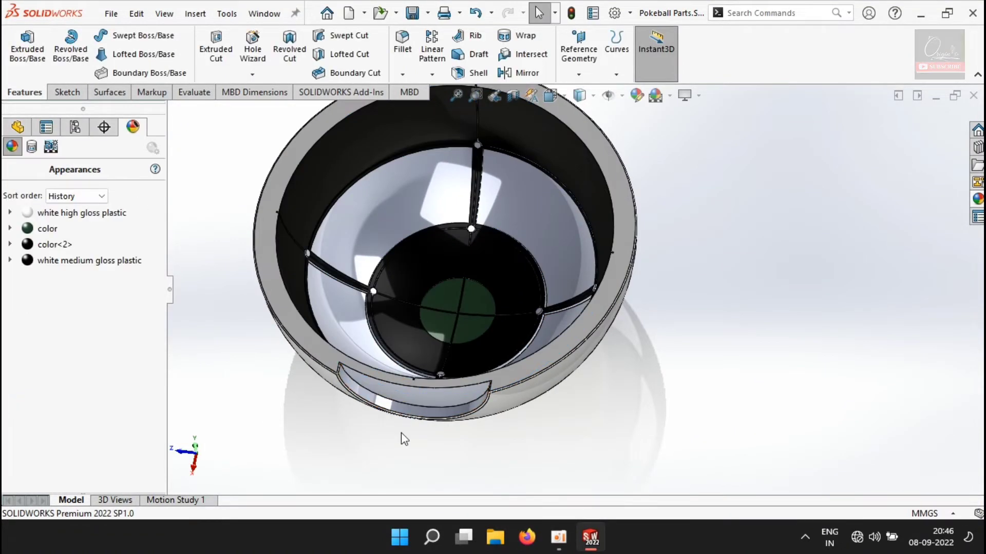
Inspect the inside of the lower shell from several angles and look through the part's features.
{"action": "middle_click_drag", "start_coordinate": [313, 367], "coordinate": [313, 305]}
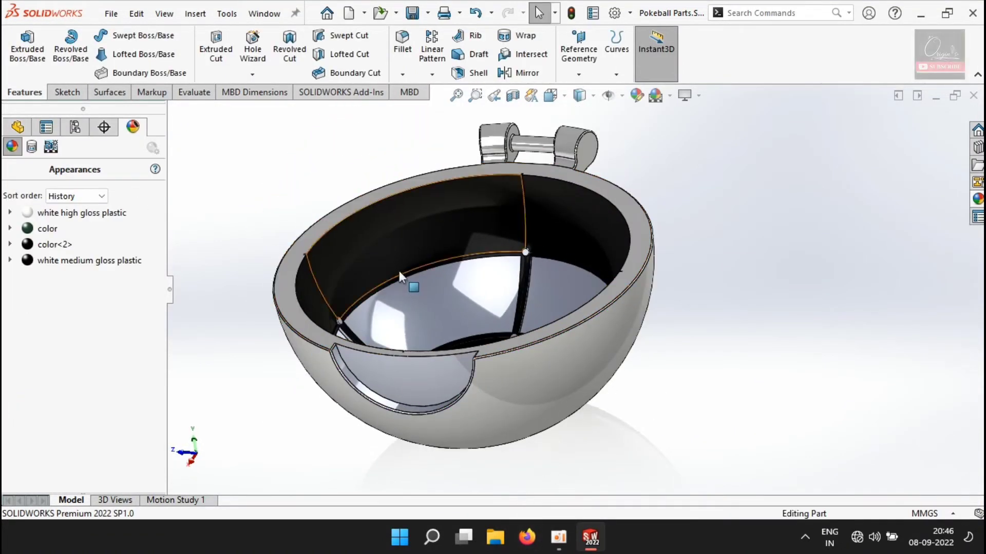
{"action": "middle_click_drag", "start_coordinate": [399, 271], "coordinate": [418, 362]}
{"action": "middle_click_drag", "start_coordinate": [268, 192], "coordinate": [226, 137]}
{"action": "left_click", "coordinate": [18, 127]}
{"action": "scroll", "coordinate": [93, 372], "scroll_direction": "down", "scroll_amount": 5}
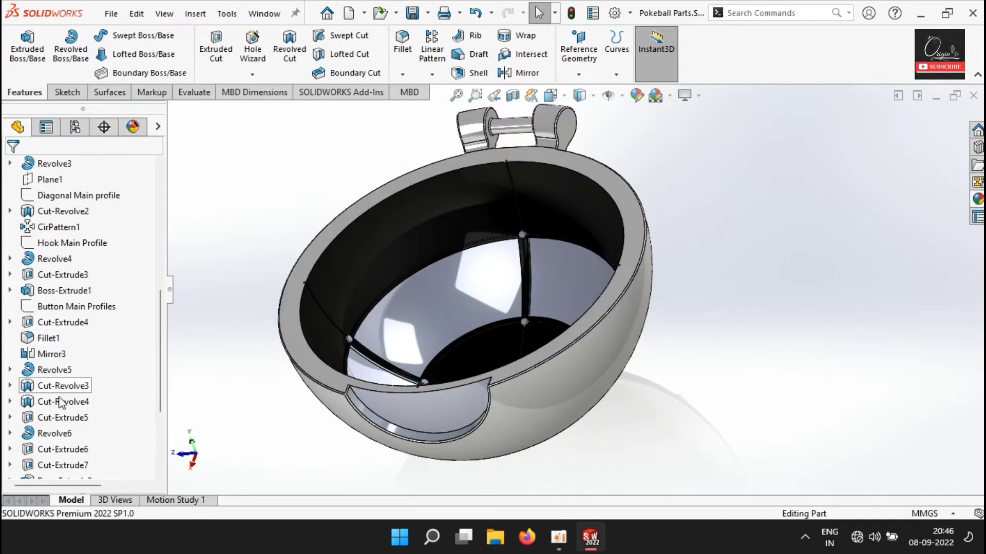
{"action": "left_click", "coordinate": [53, 370]}
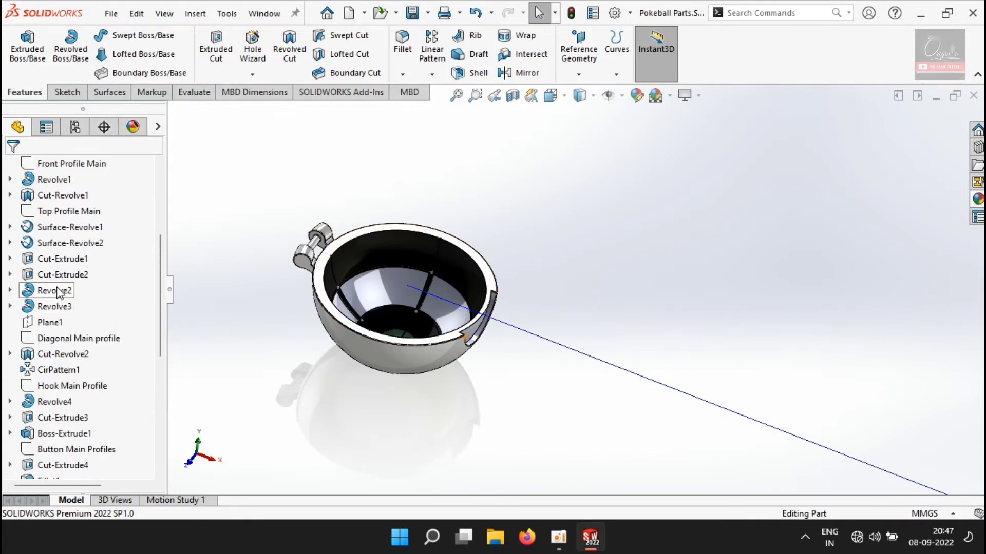
Apply the polished copper metal appearance to the small round studs Revolve2 and Revolve3 inside the lower shell.
{"action": "left_click", "coordinate": [54, 290]}
{"action": "left_click", "coordinate": [56, 306], "text": "ctrl"}
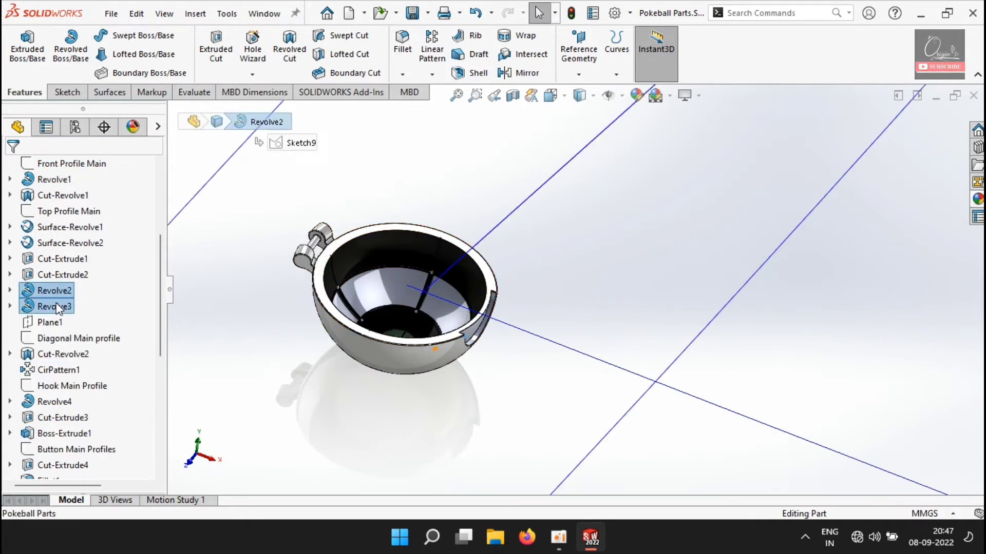
{"action": "scroll", "coordinate": [446, 324], "scroll_direction": "down", "scroll_amount": 5}
{"action": "mouse_move", "coordinate": [446, 319]}
{"action": "middle_mouse_down"}
{"action": "mouse_move", "coordinate": [471, 381]}
{"action": "mouse_move", "coordinate": [529, 464]}
{"action": "middle_mouse_up"}
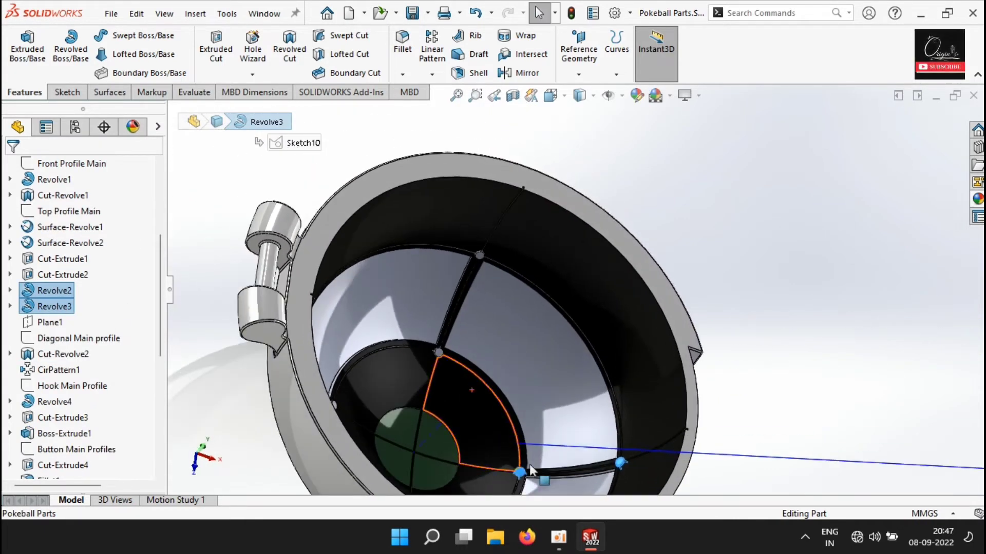
{"action": "left_click", "coordinate": [637, 96]}
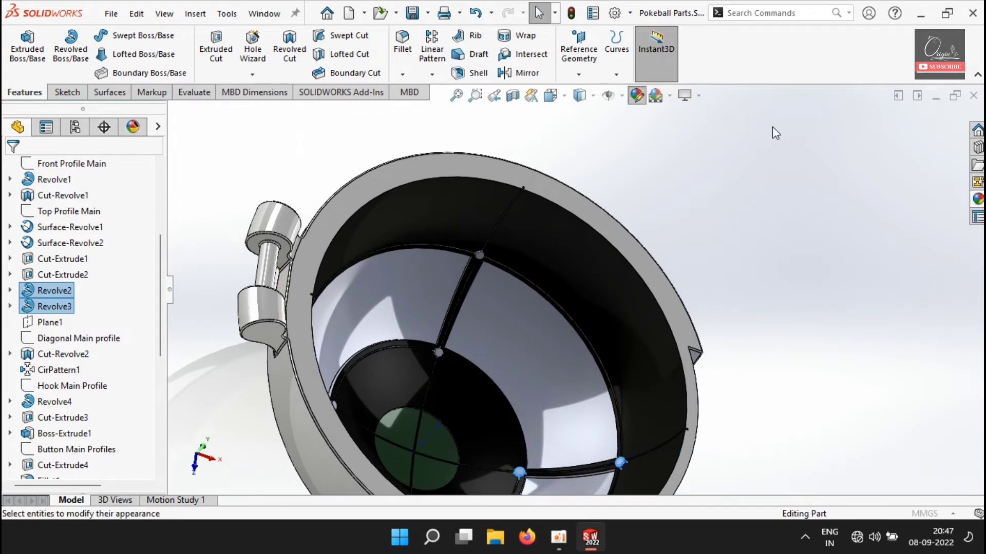
{"action": "left_click", "coordinate": [775, 171]}
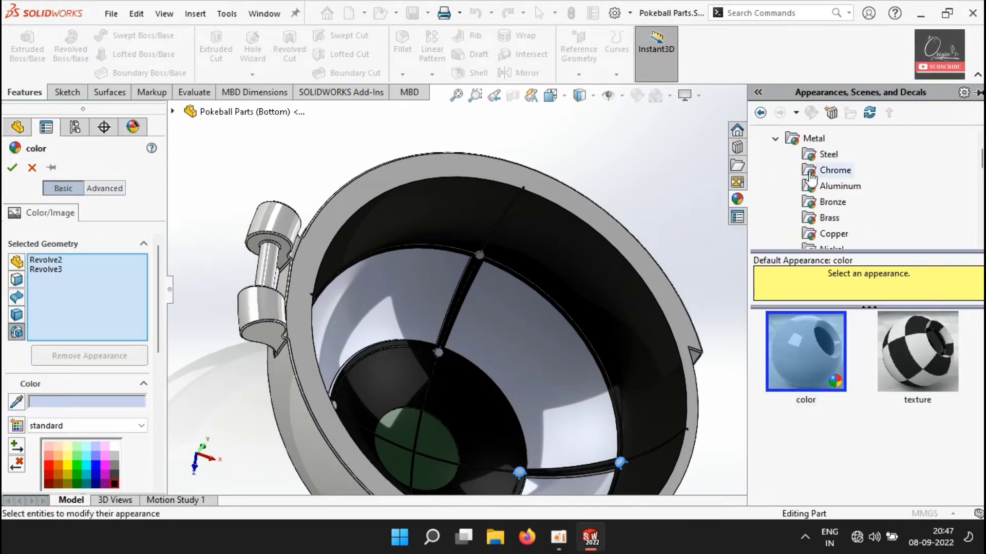
{"action": "left_click", "coordinate": [832, 234]}
{"action": "left_click", "coordinate": [799, 323]}
{"action": "scroll", "coordinate": [636, 432], "scroll_direction": "down", "scroll_amount": 10}
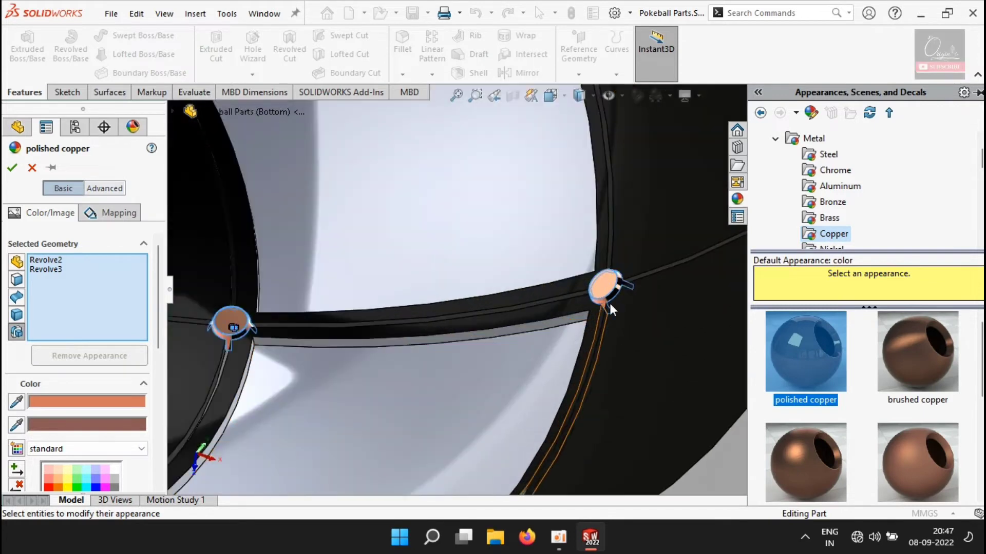
{"action": "left_click", "coordinate": [12, 167]}
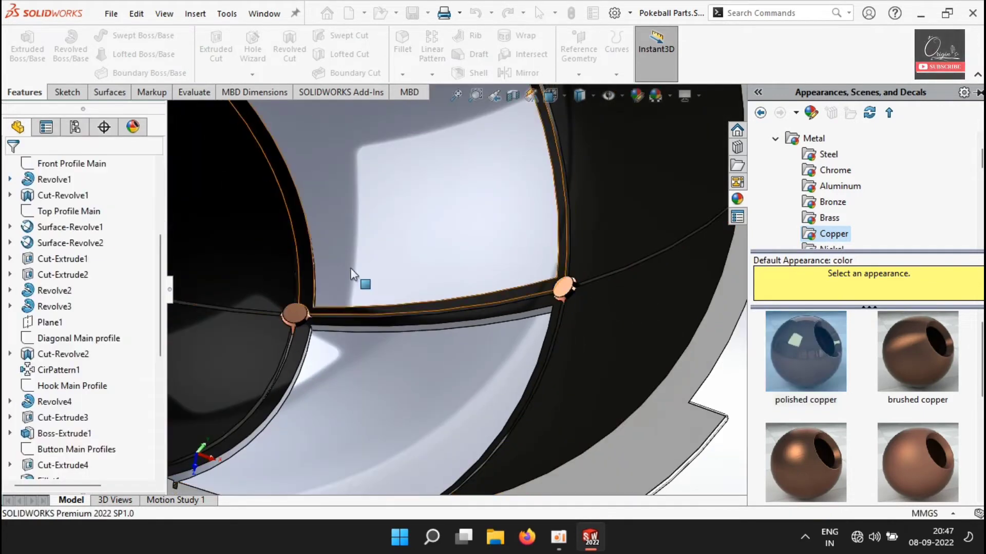
Edit the circular pattern CirPattern1 to propagate visual properties to its instances.
{"action": "scroll", "coordinate": [474, 272], "scroll_direction": "up", "scroll_amount": 10}
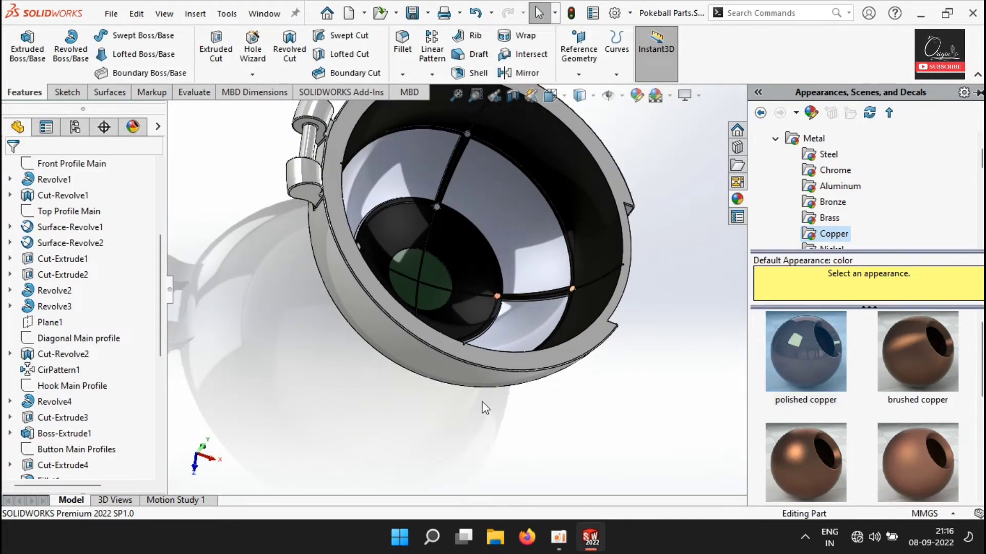
{"action": "left_click", "coordinate": [56, 370]}
{"action": "left_click", "coordinate": [67, 325]}
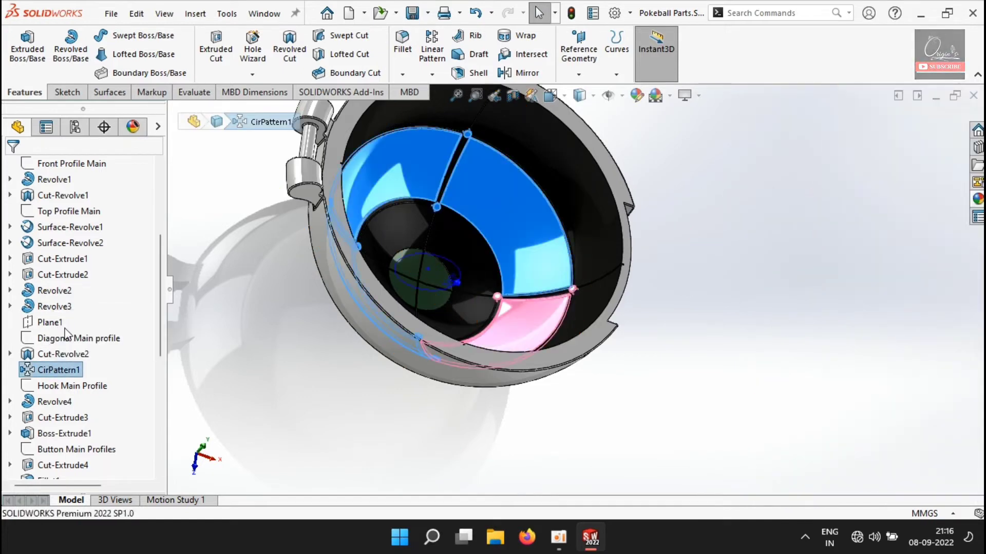
{"action": "left_click_drag", "start_coordinate": [161, 384], "coordinate": [160, 476]}
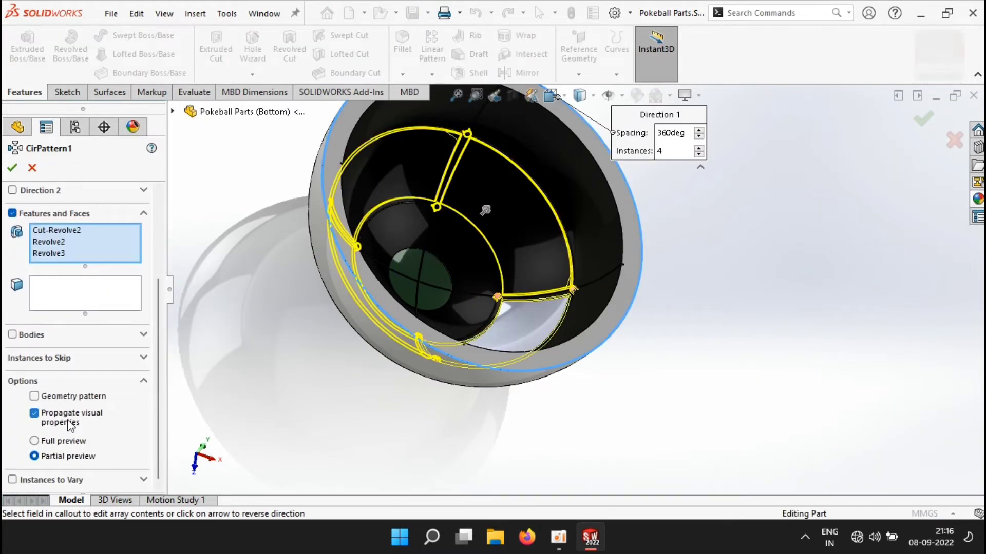
{"action": "left_click", "coordinate": [12, 167]}
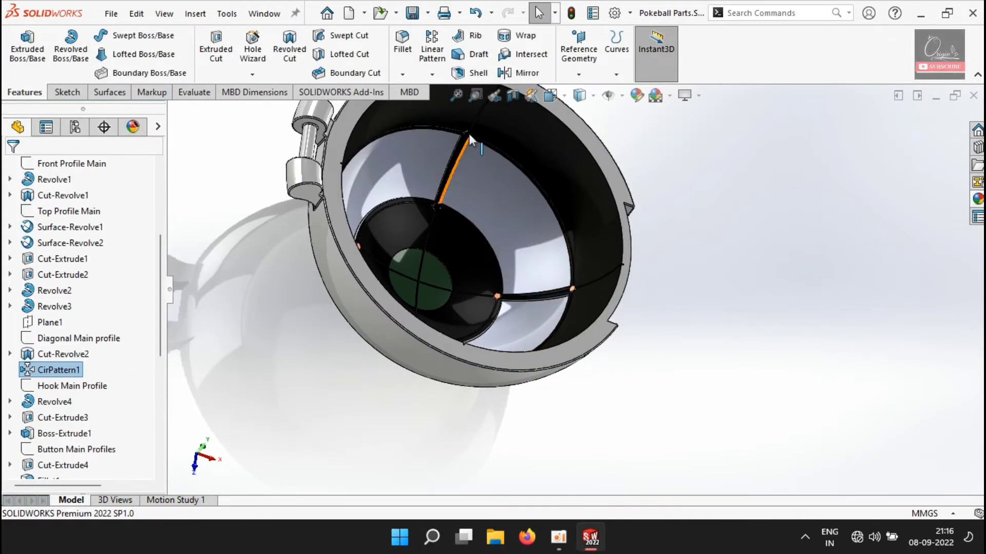
Inspect the inside of the lower shell, zooming and turning around the studs, and review where the color<2> appearance is used.
{"action": "scroll", "coordinate": [469, 134], "scroll_direction": "down", "scroll_amount": 6}
{"action": "scroll", "coordinate": [433, 188], "scroll_direction": "up", "scroll_amount": 6}
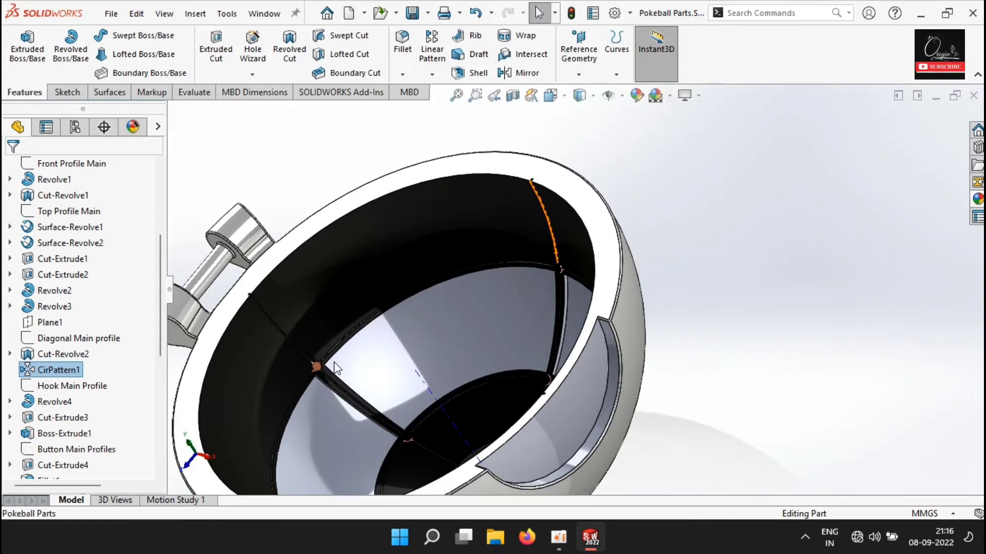
{"action": "scroll", "coordinate": [451, 324], "scroll_direction": "down", "scroll_amount": 7}
{"action": "middle_click_drag", "start_coordinate": [452, 325], "coordinate": [554, 215]}
{"action": "scroll", "coordinate": [417, 237], "scroll_direction": "down", "scroll_amount": 6}
{"action": "scroll", "coordinate": [423, 269], "scroll_direction": "up", "scroll_amount": 8}
{"action": "scroll", "coordinate": [532, 248], "scroll_direction": "up", "scroll_amount": 12}
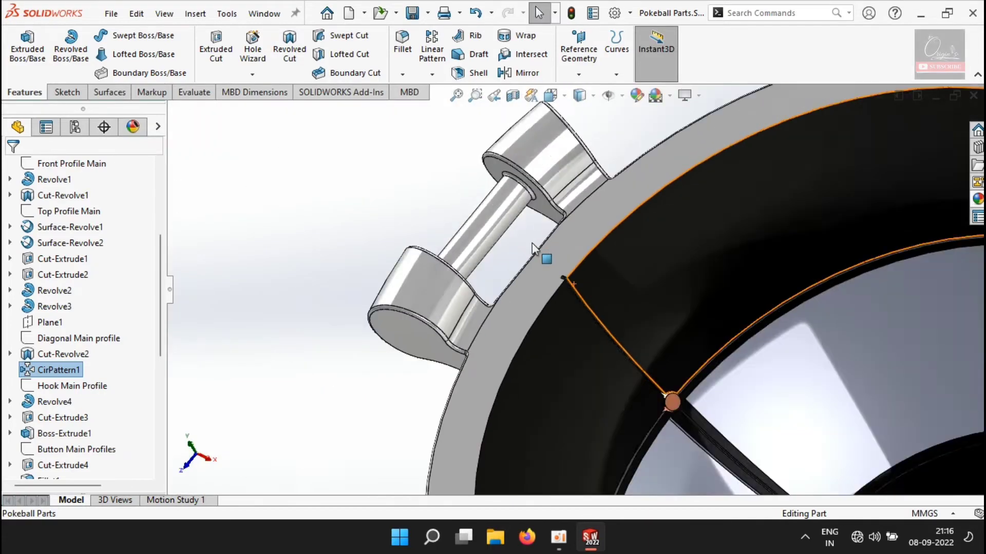
{"action": "scroll", "coordinate": [739, 414], "scroll_direction": "down", "scroll_amount": 3}
{"action": "middle_click_drag", "start_coordinate": [740, 413], "coordinate": [716, 380]}
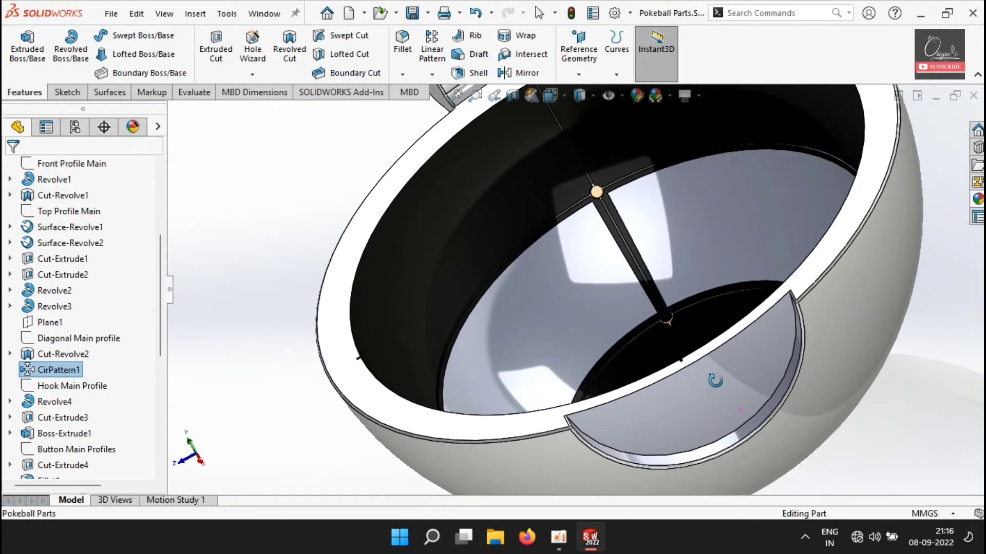
{"action": "left_click", "coordinate": [131, 127]}
{"action": "left_click", "coordinate": [54, 245]}
{"action": "scroll", "coordinate": [314, 288], "scroll_direction": "up", "scroll_amount": 5}
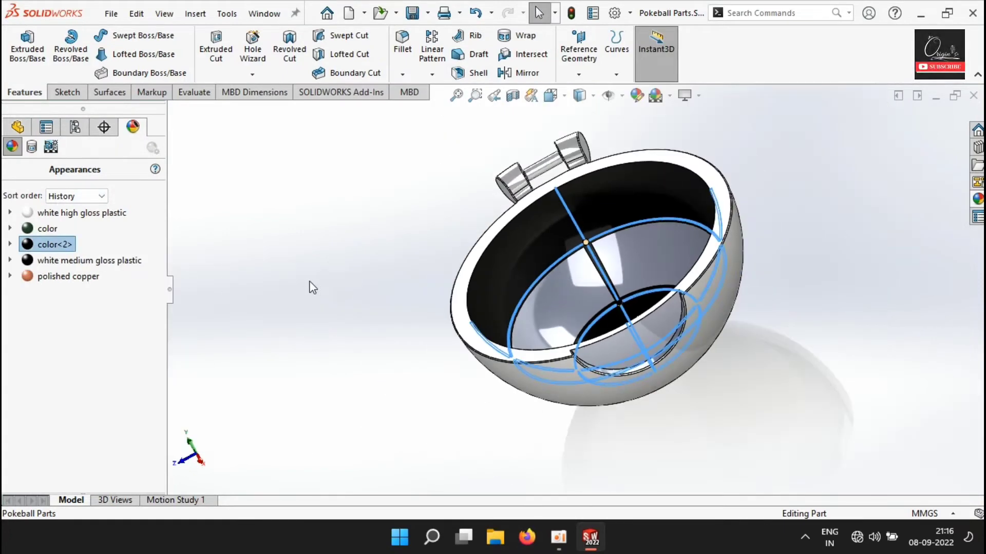
{"action": "middle_click_drag", "start_coordinate": [314, 287], "coordinate": [448, 297]}
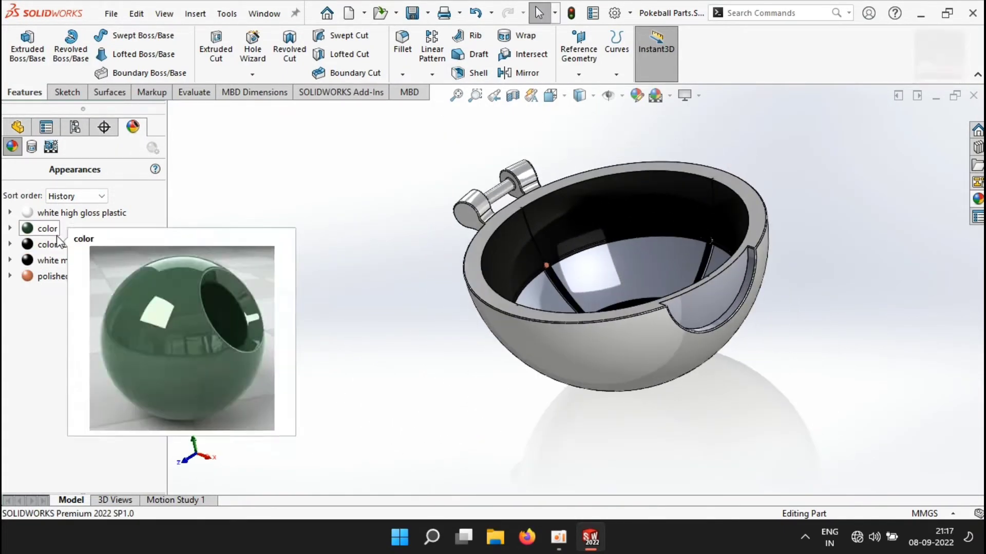
Copy the black white medium gloss plastic appearance onto the curved back face of the lower shell's button recess.
{"action": "left_click", "coordinate": [74, 264]}
{"action": "right_click", "coordinate": [75, 264]}
{"action": "left_click", "coordinate": [134, 302]}
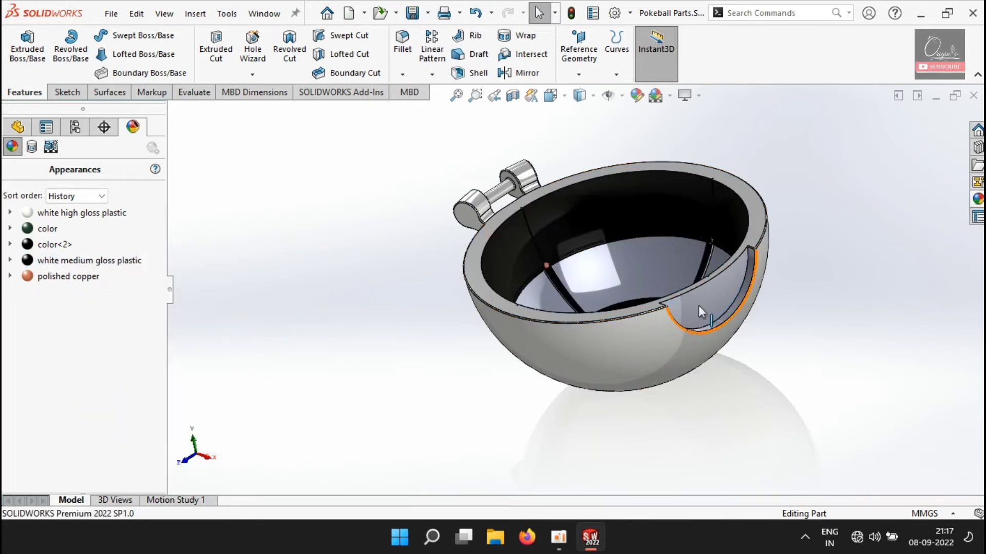
{"action": "left_click", "coordinate": [703, 305]}
{"action": "left_click", "coordinate": [906, 240]}
{"action": "scroll", "coordinate": [820, 318], "scroll_direction": "down", "scroll_amount": 5}
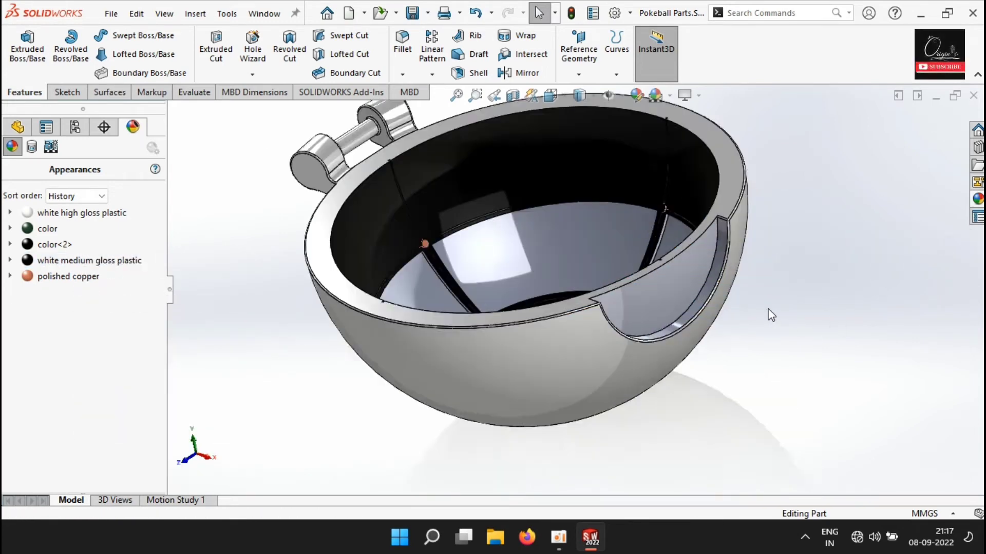
{"action": "left_click", "coordinate": [632, 286]}
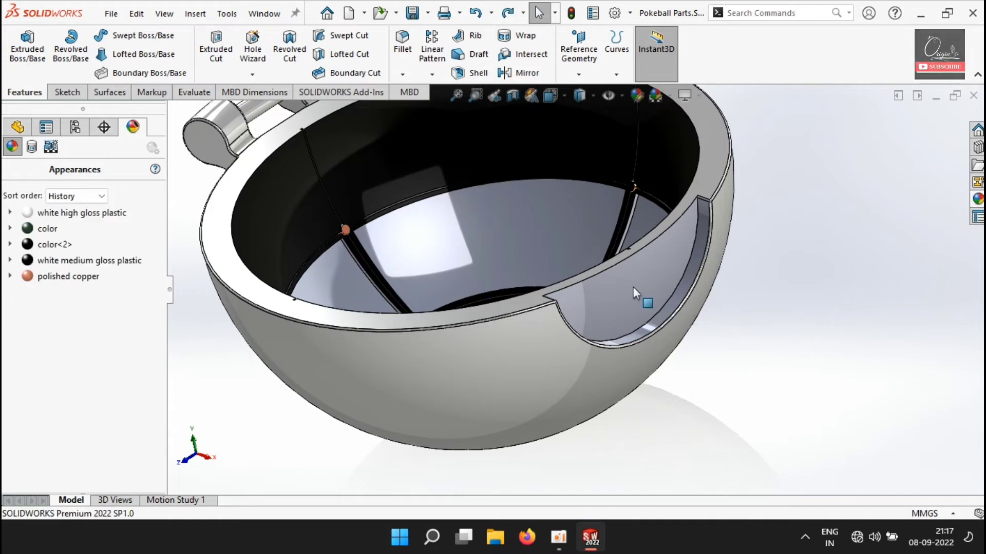
{"action": "right_click", "coordinate": [631, 288]}
{"action": "left_click", "coordinate": [806, 188]}
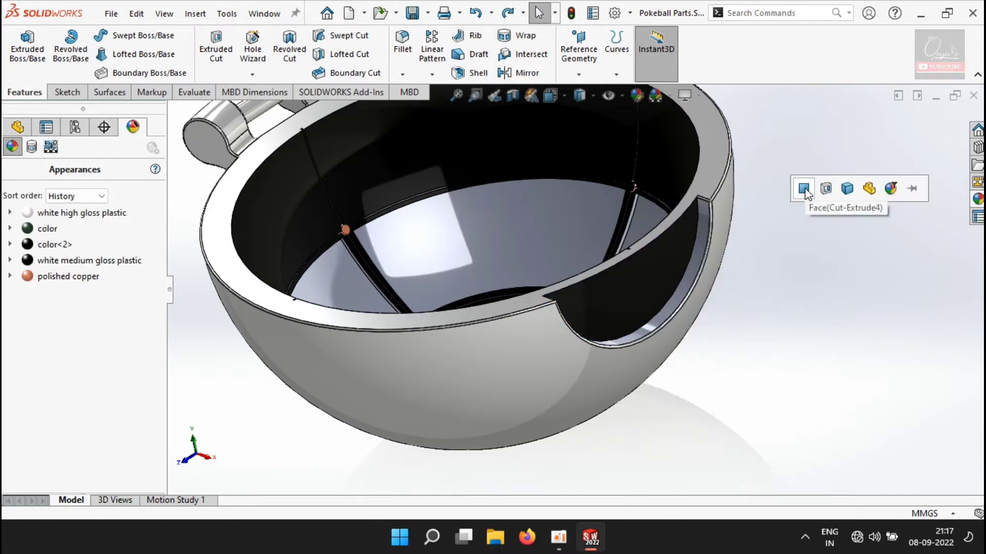
Copy the outer shell's white appearance onto the side wall of the button recess.
{"action": "scroll", "coordinate": [698, 234], "scroll_direction": "down", "scroll_amount": 5}
{"action": "mouse_move", "coordinate": [649, 263]}
{"action": "middle_mouse_down"}
{"action": "mouse_move", "coordinate": [663, 264]}
{"action": "mouse_move", "coordinate": [646, 254]}
{"action": "middle_mouse_up"}
{"action": "right_click", "coordinate": [731, 241]}
{"action": "left_click", "coordinate": [889, 175]}
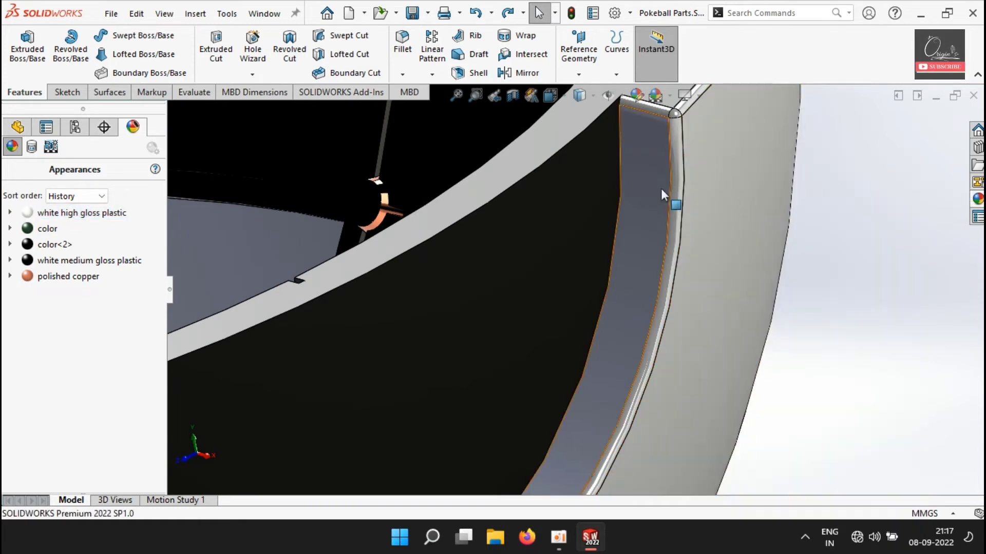
{"action": "left_click", "coordinate": [659, 189]}
{"action": "left_click", "coordinate": [860, 127]}
{"action": "left_click", "coordinate": [857, 127]}
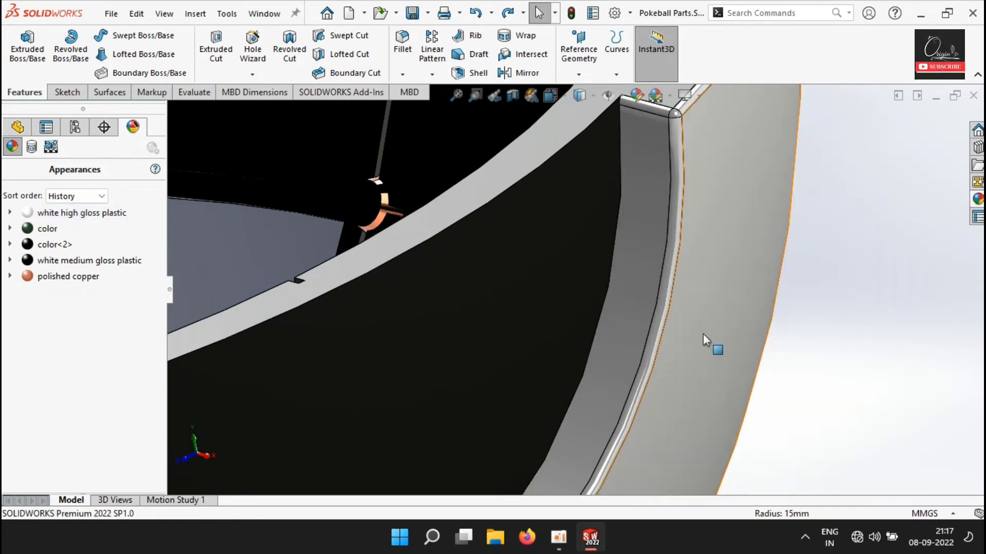
Roll the feature history back to just after Mirror3.
{"action": "scroll", "coordinate": [703, 334], "scroll_direction": "up", "scroll_amount": 4}
{"action": "mouse_move", "coordinate": [501, 337]}
{"action": "middle_mouse_down"}
{"action": "mouse_move", "coordinate": [415, 370]}
{"action": "mouse_move", "coordinate": [485, 352]}
{"action": "mouse_move", "coordinate": [484, 332]}
{"action": "middle_mouse_up"}
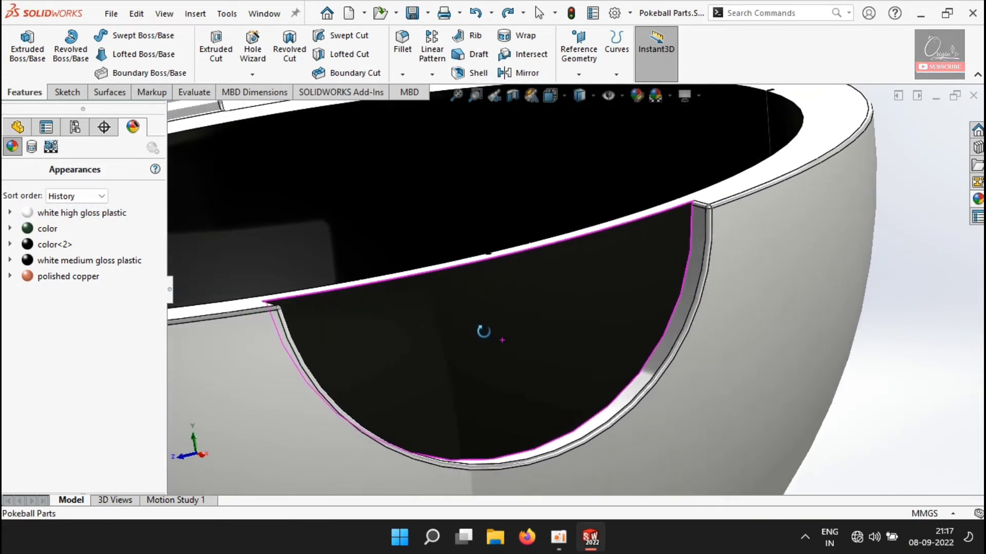
{"action": "scroll", "coordinate": [433, 145], "scroll_direction": "up", "scroll_amount": 4}
{"action": "scroll", "coordinate": [420, 262], "scroll_direction": "up", "scroll_amount": 2}
{"action": "middle_click_drag", "start_coordinate": [420, 262], "coordinate": [446, 308]}
{"action": "left_click", "coordinate": [18, 126]}
{"action": "scroll", "coordinate": [72, 359], "scroll_direction": "down", "scroll_amount": 6}
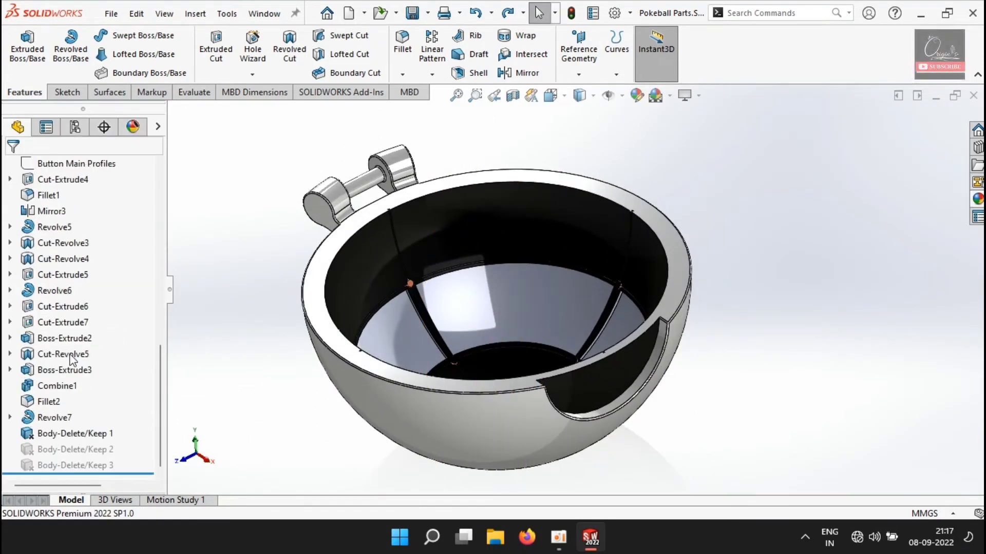
{"action": "left_click_drag", "start_coordinate": [140, 472], "coordinate": [128, 227]}
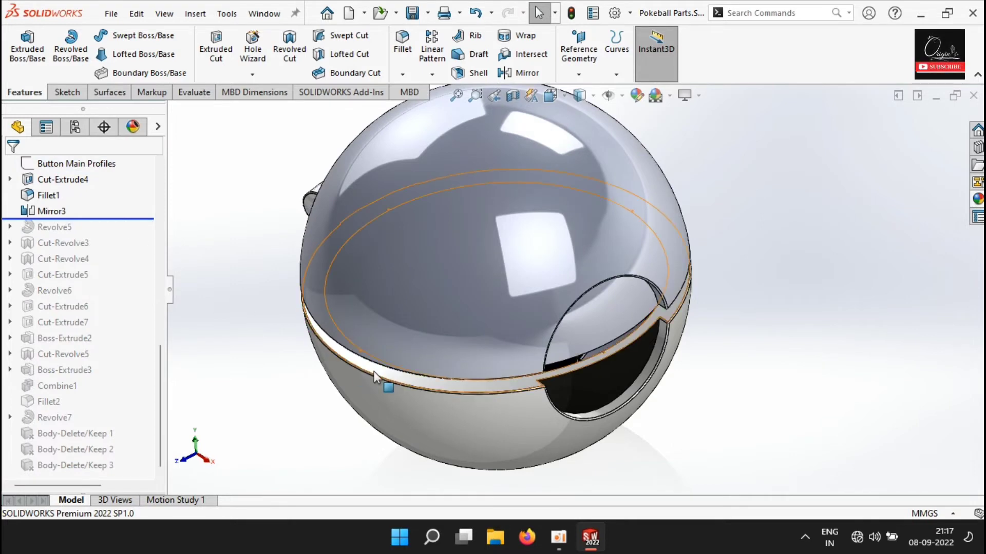
Edit Mirror3 to propagate the lower shell's visual properties to the mirrored upper shell.
{"action": "middle_click_drag", "start_coordinate": [383, 380], "coordinate": [491, 458]}
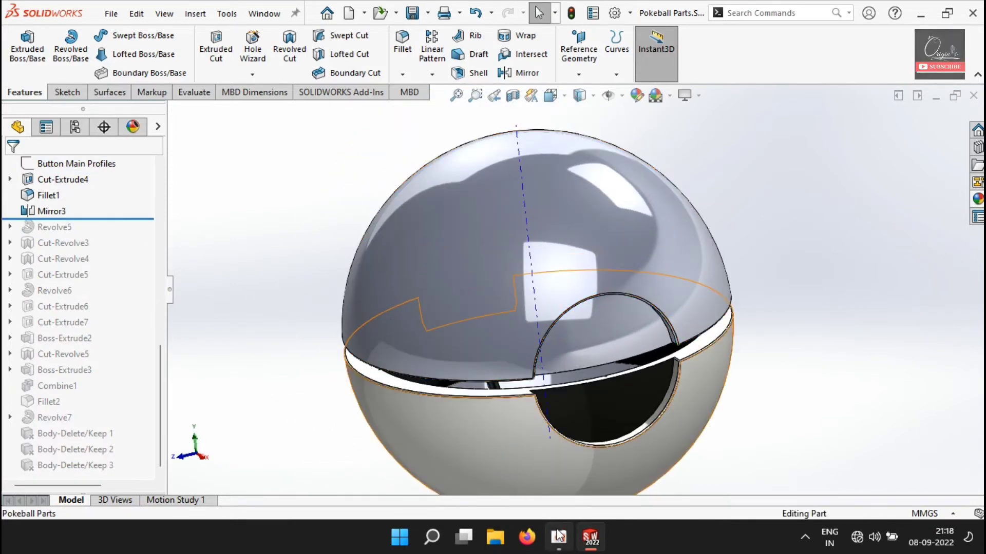
{"action": "middle_click_drag", "start_coordinate": [429, 407], "coordinate": [440, 95]}
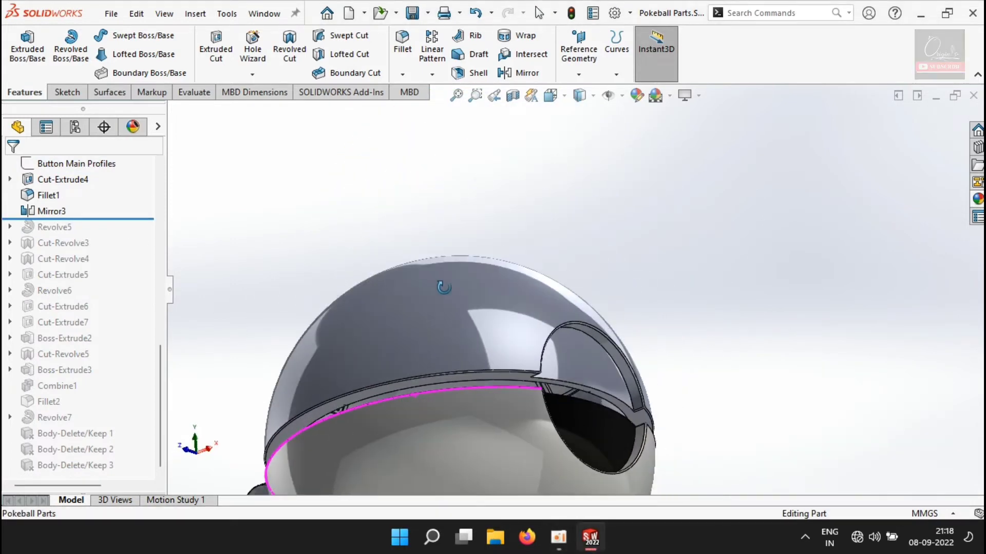
{"action": "left_click_drag", "start_coordinate": [108, 218], "coordinate": [110, 219]}
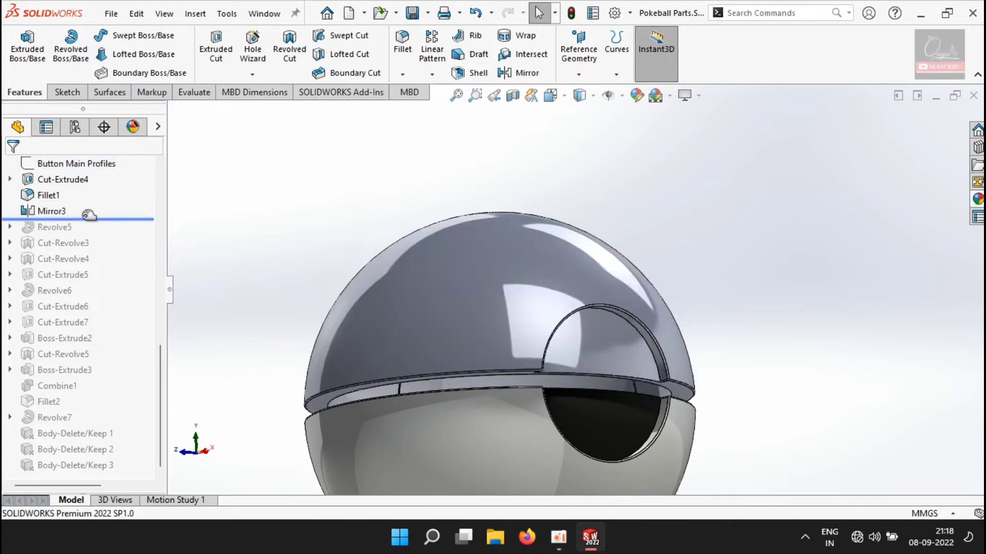
{"action": "left_click", "coordinate": [51, 211]}
{"action": "left_click", "coordinate": [69, 164]}
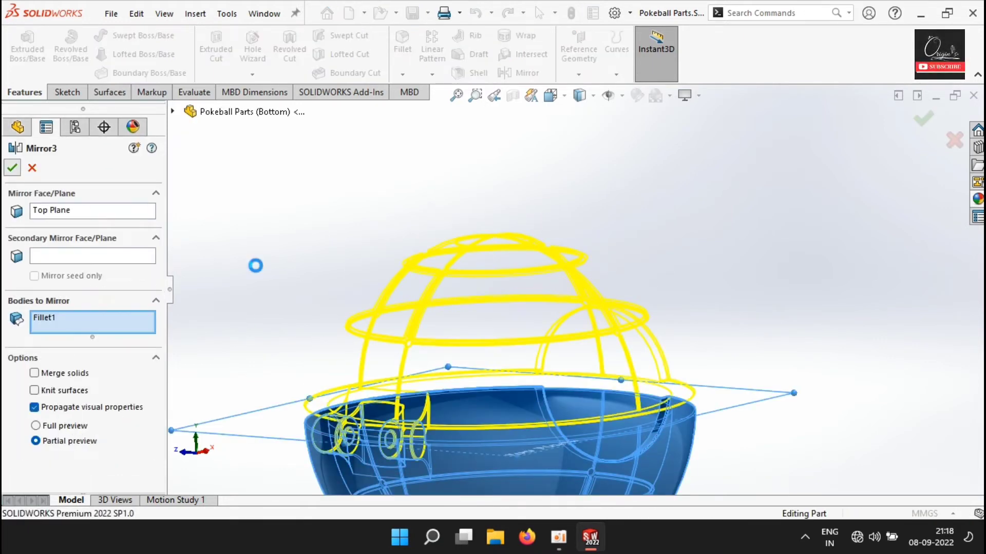
Roll the feature history forward to just after Revolve7 and hide the lower shell body.
{"action": "middle_click_drag", "start_coordinate": [354, 328], "coordinate": [376, 405]}
{"action": "scroll", "coordinate": [104, 349], "scroll_direction": "down", "scroll_amount": 8}
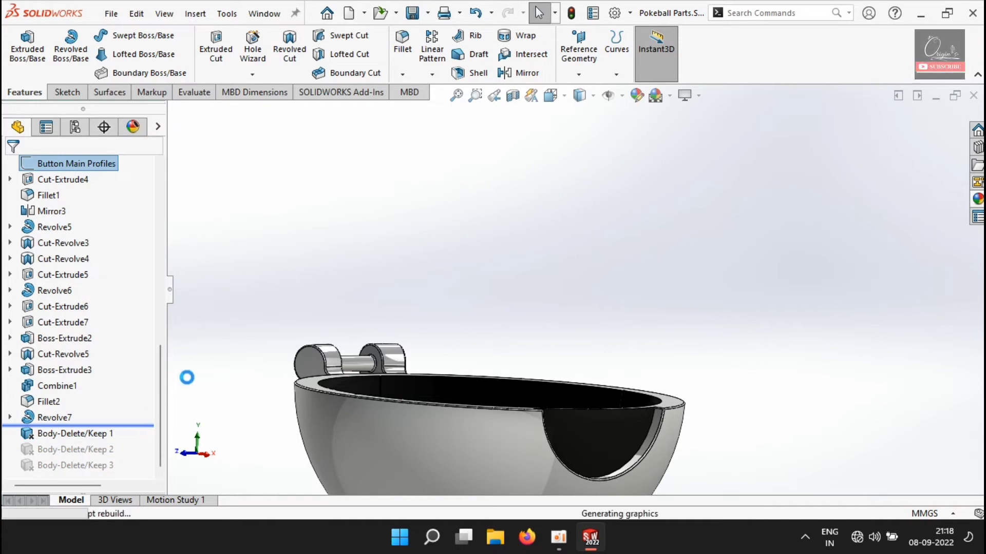
{"action": "right_click", "coordinate": [318, 417]}
{"action": "left_click", "coordinate": [357, 154]}
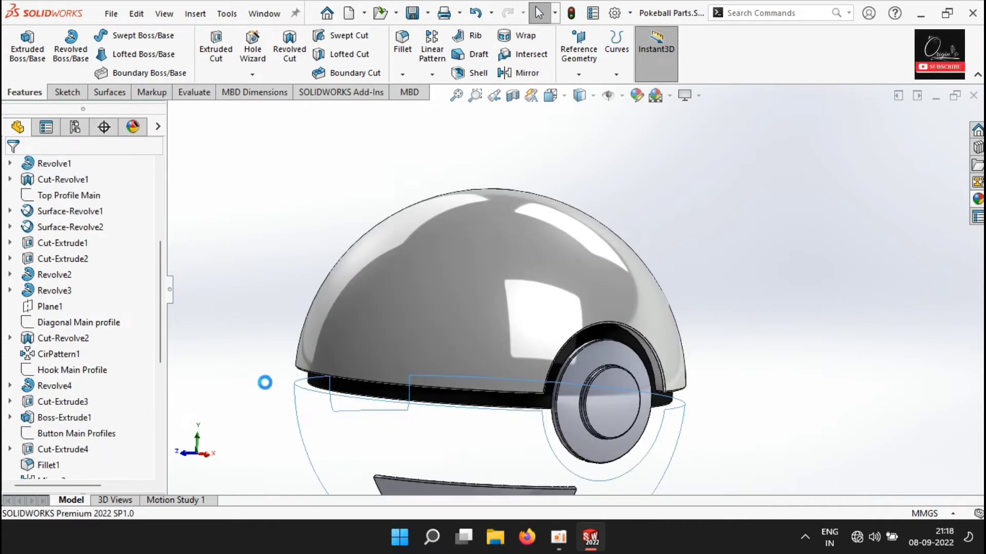
Inspect the mirrored upper shell's interior, hinge hook and outside from several angles.
{"action": "middle_click_drag", "start_coordinate": [264, 382], "coordinate": [327, 316]}
{"action": "scroll", "coordinate": [296, 340], "scroll_direction": "up", "scroll_amount": 5}
{"action": "scroll", "coordinate": [411, 329], "scroll_direction": "down", "scroll_amount": 4}
{"action": "scroll", "coordinate": [533, 338], "scroll_direction": "down", "scroll_amount": 4}
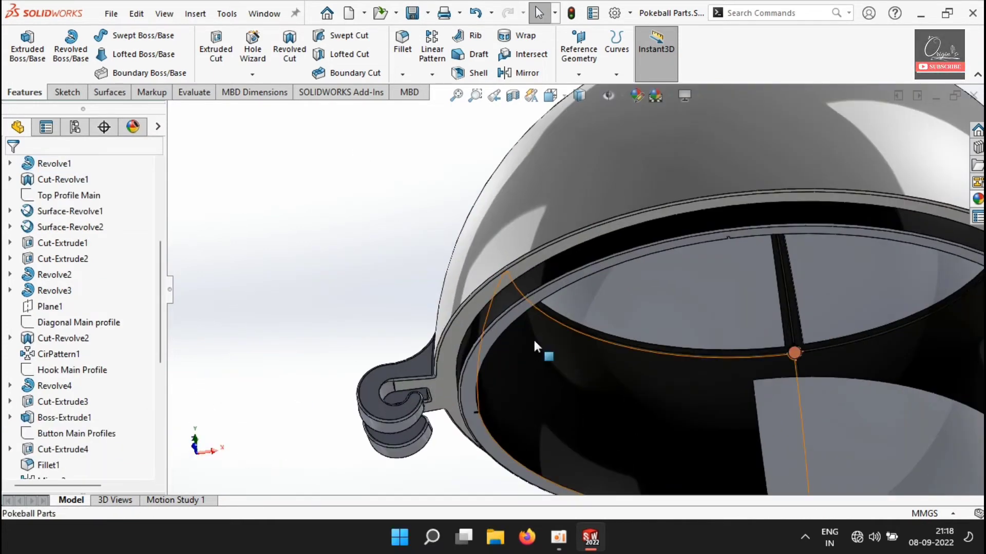
{"action": "middle_click_drag", "start_coordinate": [533, 337], "coordinate": [527, 382]}
{"action": "scroll", "coordinate": [531, 385], "scroll_direction": "up", "scroll_amount": 4}
{"action": "middle_click_drag", "start_coordinate": [574, 286], "coordinate": [555, 333]}
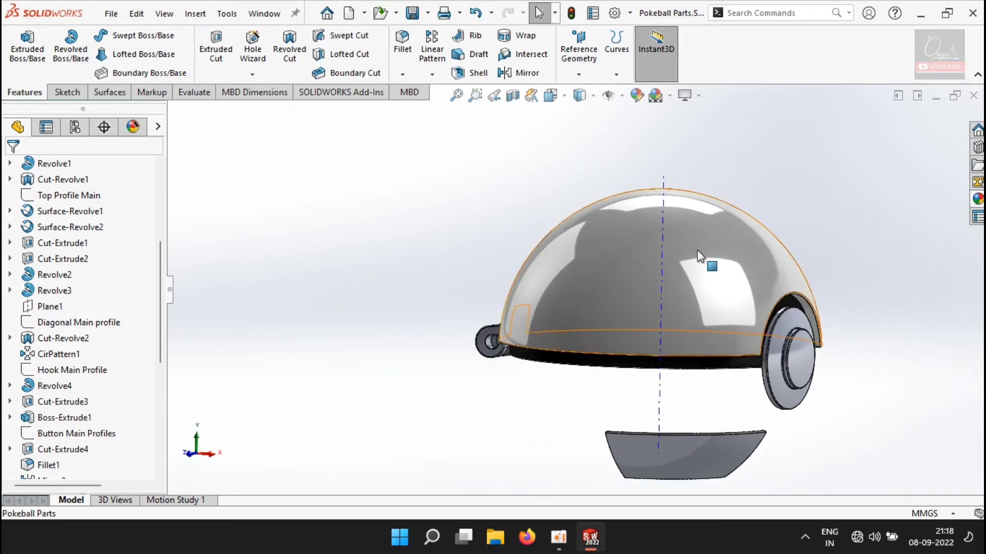
Copy the upper shell's white outer appearance onto the button features Boss-Extrude3, Boss-Extrude2 and Cut-Revolve5.
{"action": "right_click", "coordinate": [754, 262]}
{"action": "left_click", "coordinate": [882, 143]}
{"action": "scroll", "coordinate": [770, 406], "scroll_direction": "down", "scroll_amount": 5}
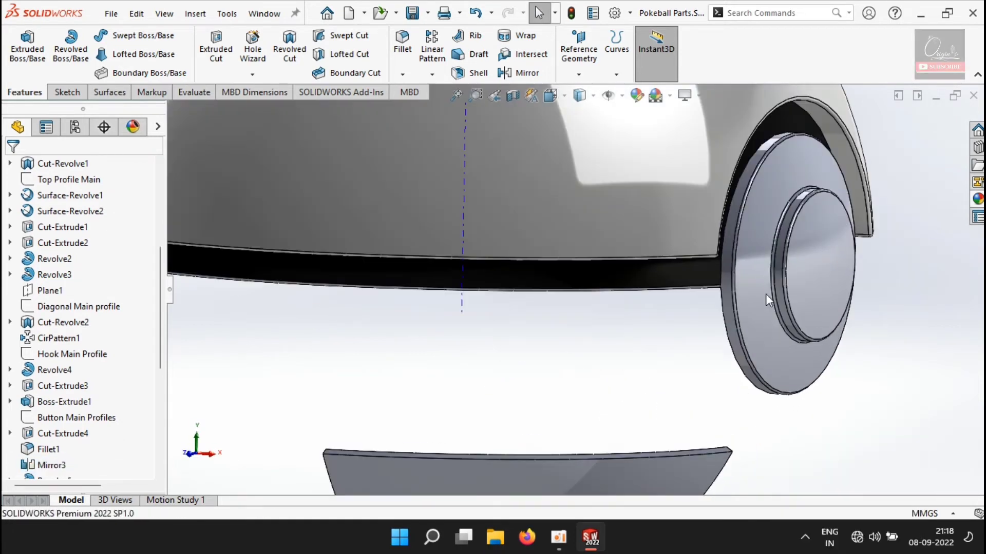
{"action": "scroll", "coordinate": [82, 359], "scroll_direction": "down", "scroll_amount": 5}
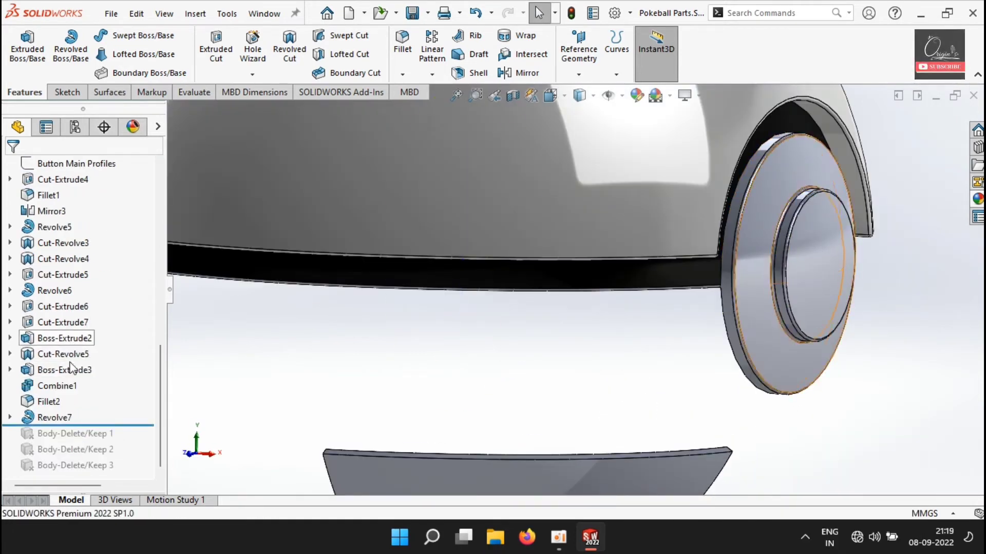
{"action": "left_click", "coordinate": [70, 373]}
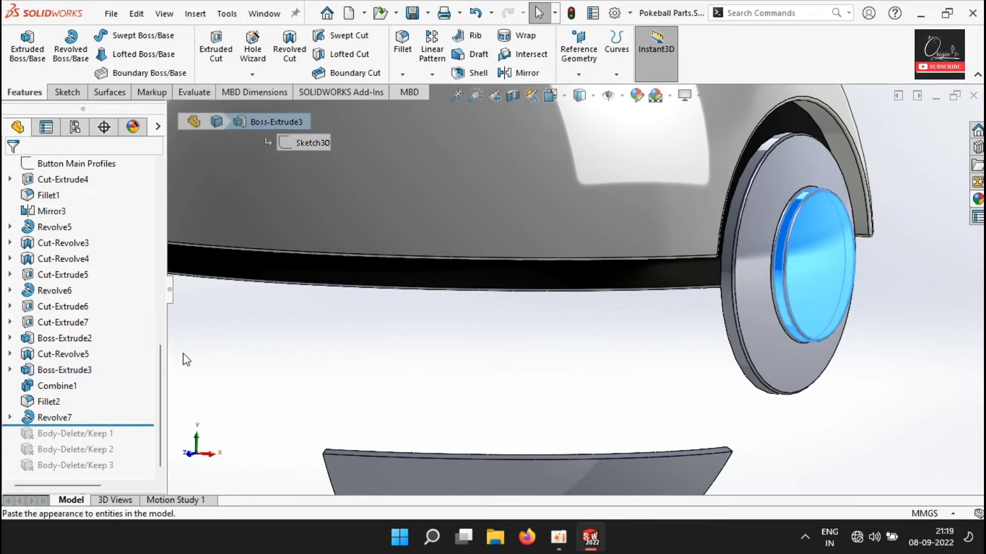
{"action": "left_click", "coordinate": [46, 338]}
{"action": "left_click", "coordinate": [153, 311]}
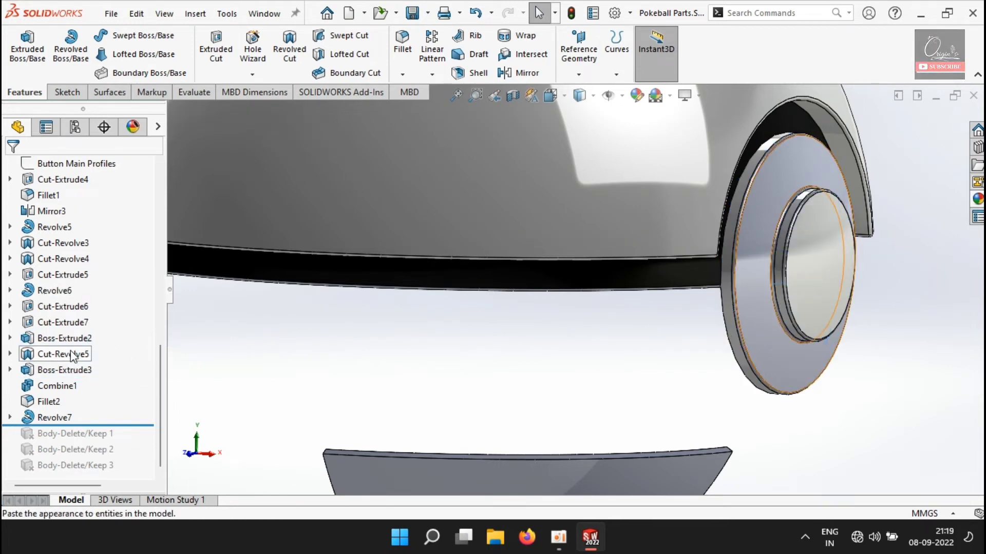
{"action": "left_click", "coordinate": [77, 354]}
{"action": "left_click", "coordinate": [176, 328]}
Paste the copied white appearance onto the narrow Fillet2 faces around the button's disc and raised centre.
{"action": "scroll", "coordinate": [790, 300], "scroll_direction": "down", "scroll_amount": 3}
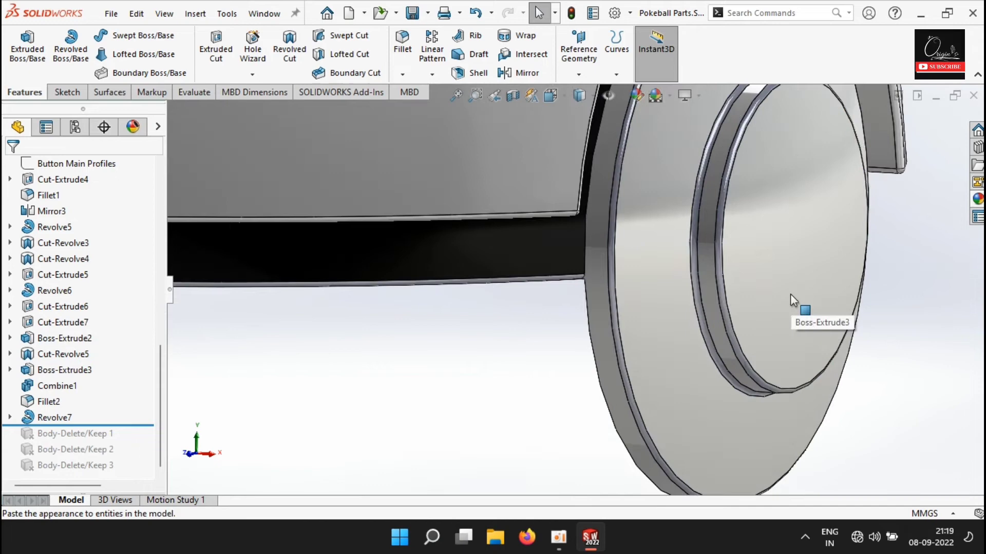
{"action": "left_click", "coordinate": [613, 304]}
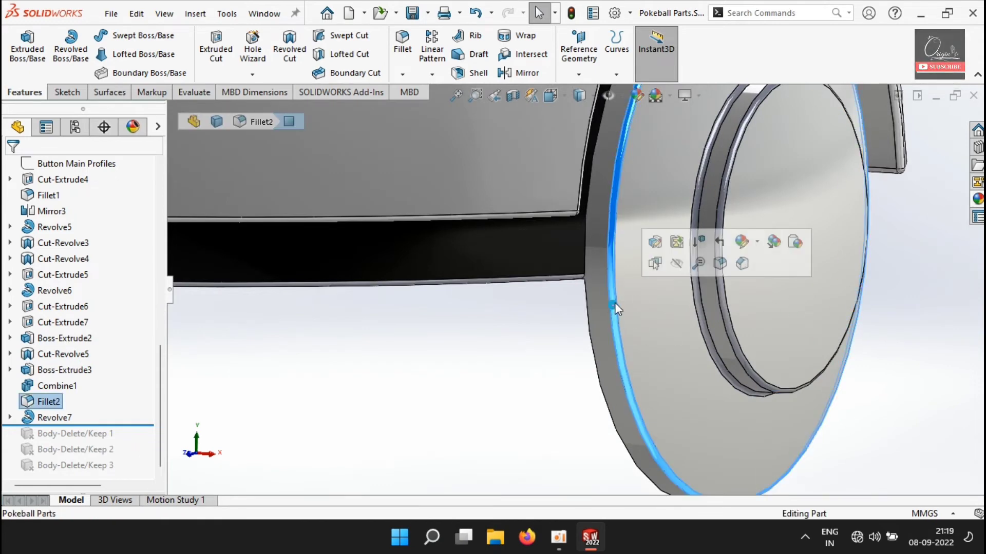
{"action": "left_click", "coordinate": [695, 280], "text": "ctrl"}
{"action": "left_click", "coordinate": [717, 282], "text": "ctrl"}
{"action": "left_click", "coordinate": [858, 221]}
{"action": "scroll", "coordinate": [726, 266], "scroll_direction": "up", "scroll_amount": 5}
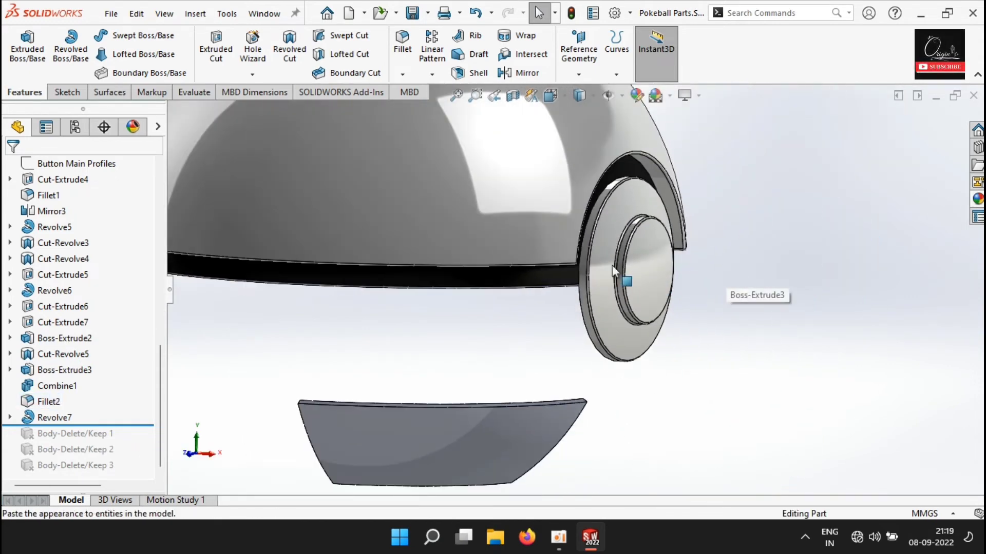
Start a white high gloss plastic appearance from the High Gloss plastics and set its color to red.
{"action": "middle_click_drag", "start_coordinate": [580, 198], "coordinate": [427, 268]}
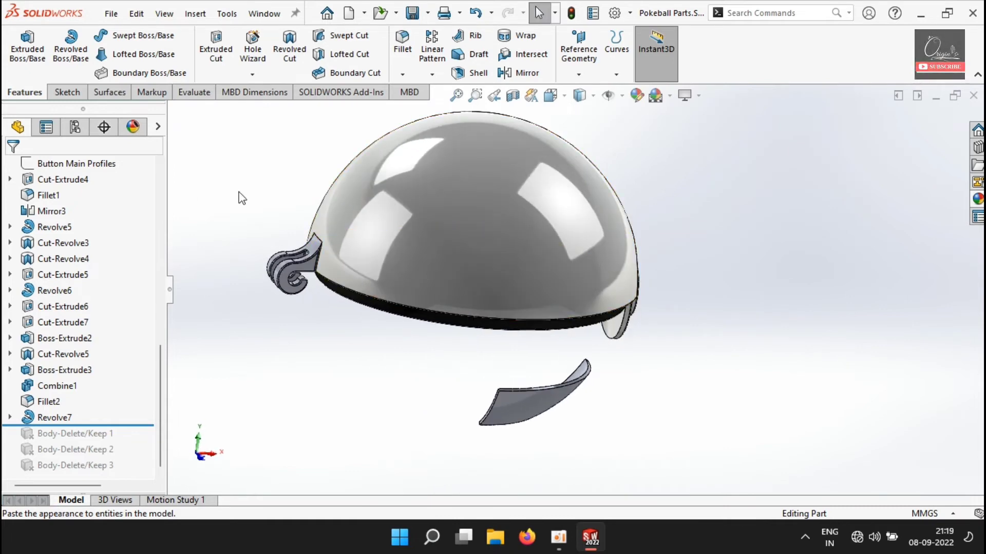
{"action": "left_click", "coordinate": [636, 95]}
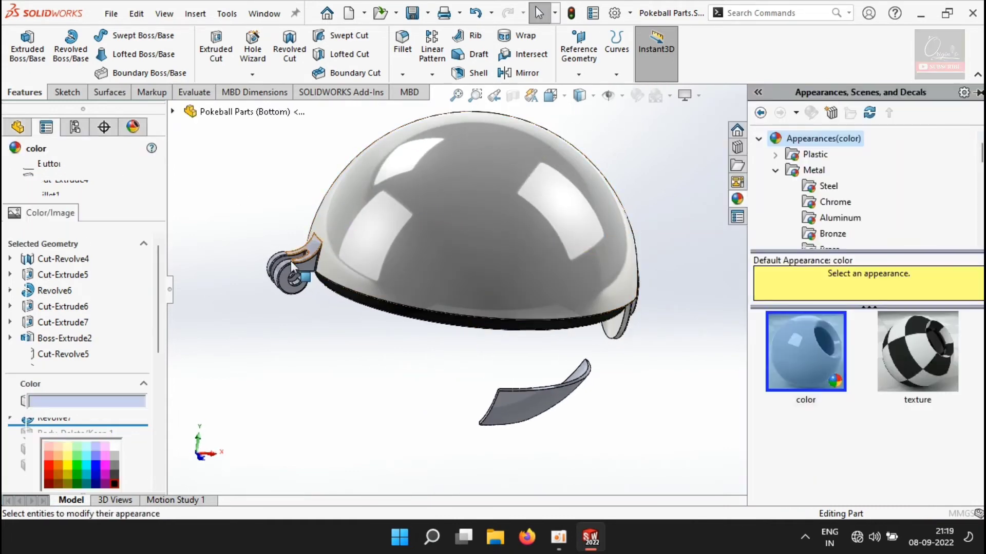
{"action": "left_click", "coordinate": [775, 154]}
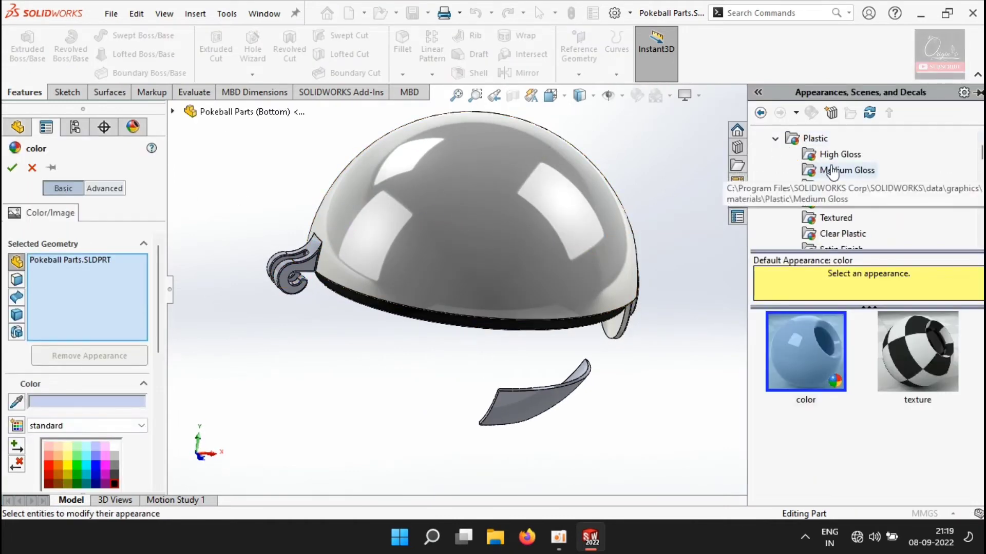
{"action": "left_click", "coordinate": [839, 155]}
{"action": "left_click", "coordinate": [809, 341]}
{"action": "left_click", "coordinate": [50, 463]}
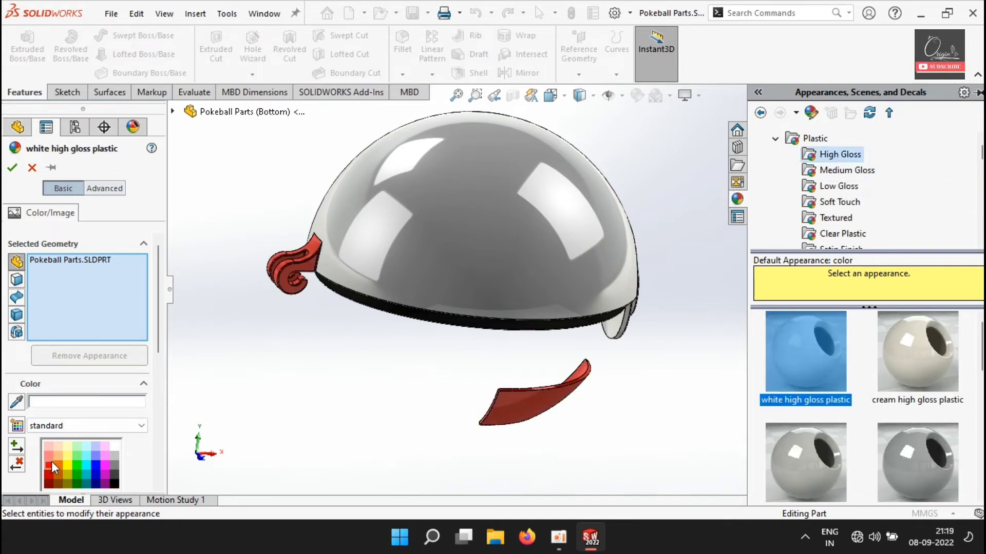
Clear the whole part from the red appearance's selection and assign it to the dome's outer face and hook feature Revolve6.
{"action": "right_click", "coordinate": [83, 259]}
{"action": "left_click", "coordinate": [95, 271]}
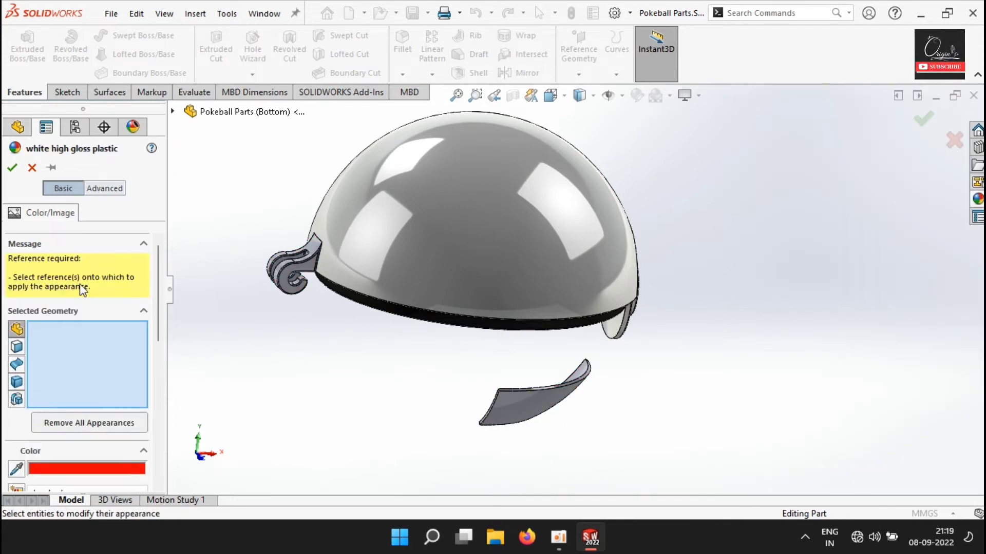
{"action": "left_click", "coordinate": [373, 252]}
{"action": "scroll", "coordinate": [375, 291], "scroll_direction": "down", "scroll_amount": 5}
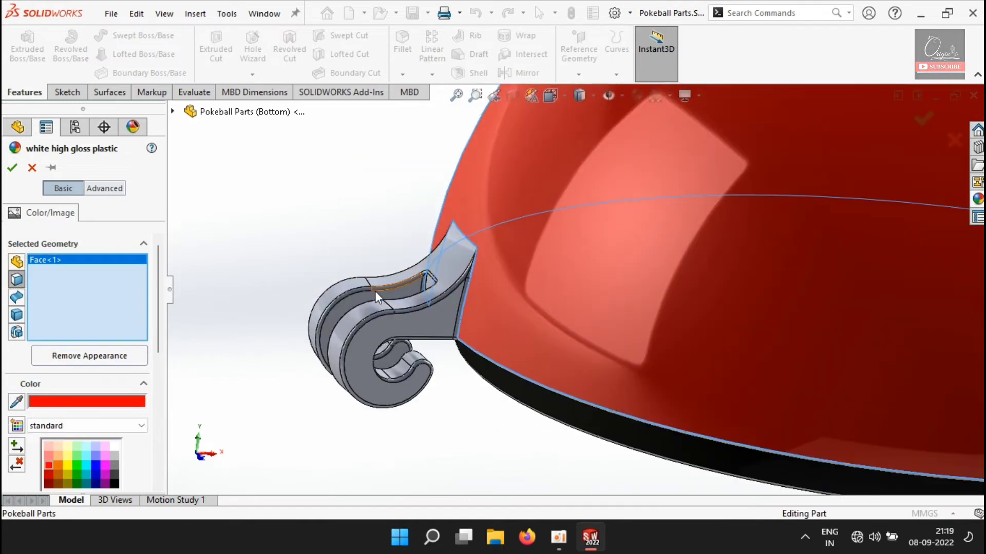
{"action": "left_click", "coordinate": [441, 271]}
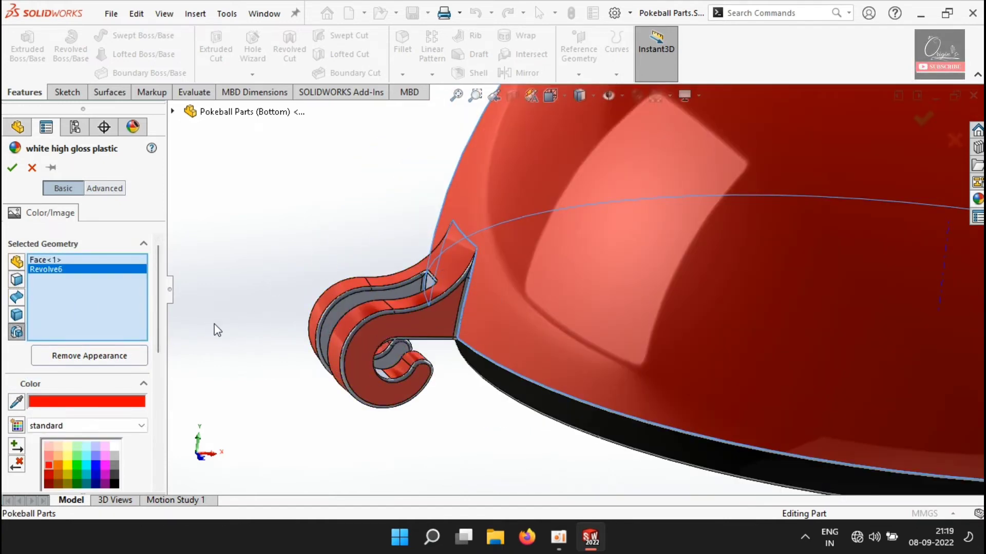
Add the hinge hook's Cut-Extrude7, Cut-Extrude6 and Fillet2 features to the red appearance selection.
{"action": "left_click", "coordinate": [337, 304]}
{"action": "middle_click_drag", "start_coordinate": [389, 377], "coordinate": [354, 369]}
{"action": "left_click", "coordinate": [363, 364]}
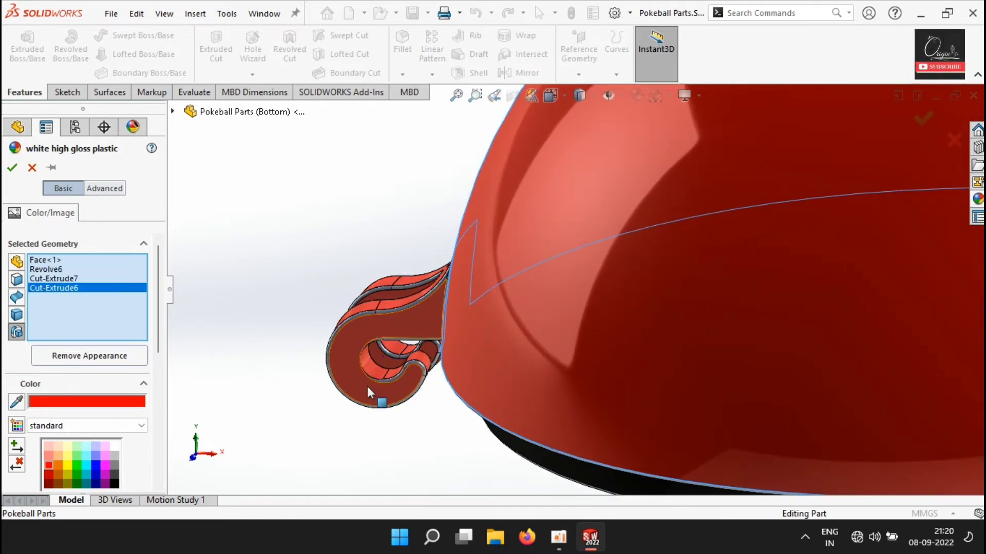
{"action": "left_click", "coordinate": [398, 378]}
{"action": "middle_click_drag", "start_coordinate": [444, 402], "coordinate": [446, 377]}
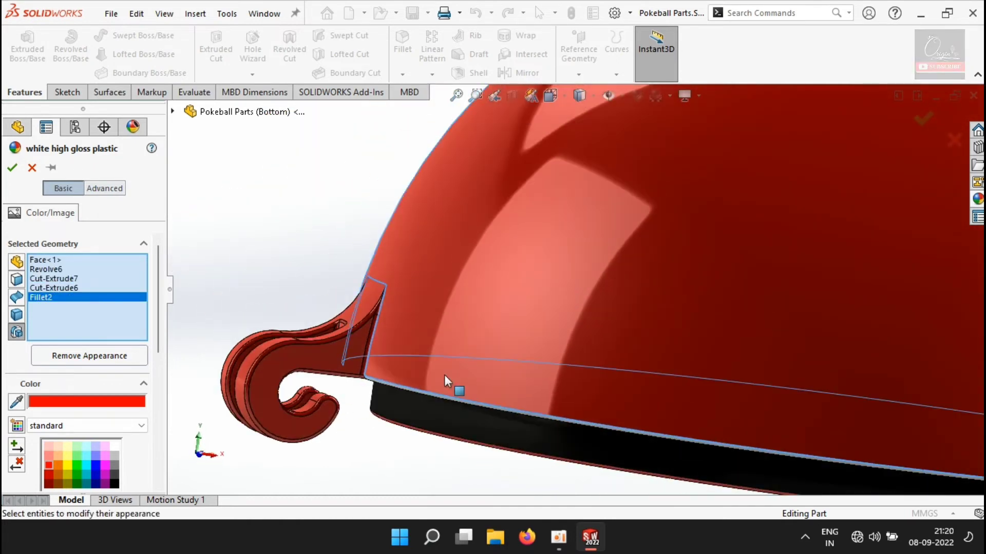
Include Mirror3 in the red appearance selection and reselect Fillet2 for the rounded hook and rim edges.
{"action": "scroll", "coordinate": [443, 374], "scroll_direction": "down", "scroll_amount": 3}
{"action": "left_click", "coordinate": [380, 357]}
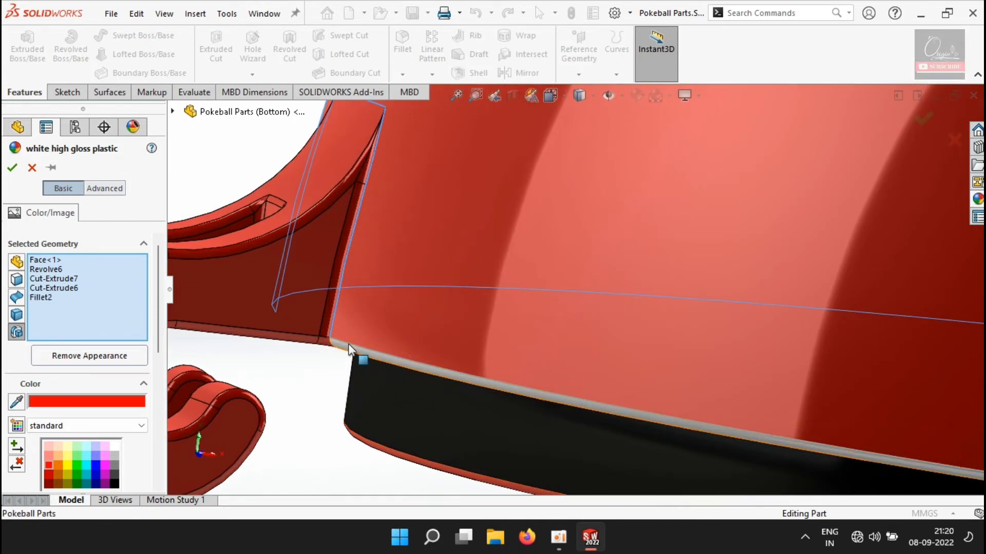
{"action": "left_click", "coordinate": [364, 442]}
{"action": "scroll", "coordinate": [296, 386], "scroll_direction": "up", "scroll_amount": 2}
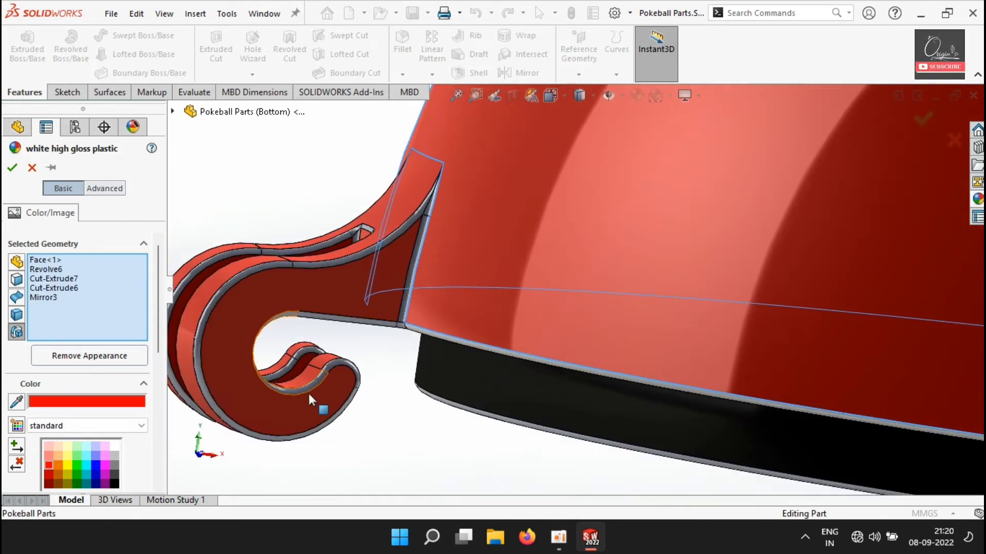
{"action": "scroll", "coordinate": [305, 386], "scroll_direction": "up", "scroll_amount": 3}
{"action": "left_click", "coordinate": [417, 348]}
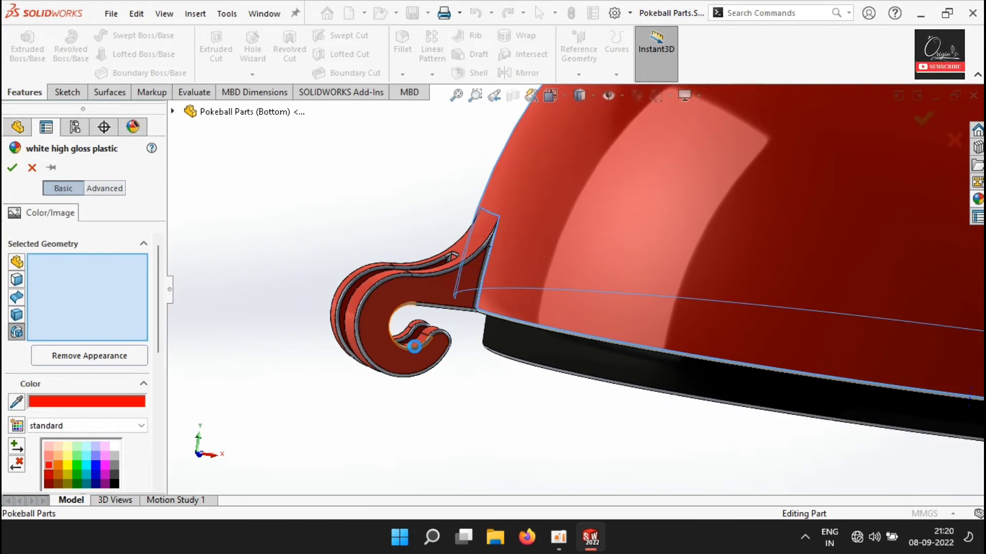
{"action": "scroll", "coordinate": [491, 389], "scroll_direction": "down", "scroll_amount": 1}
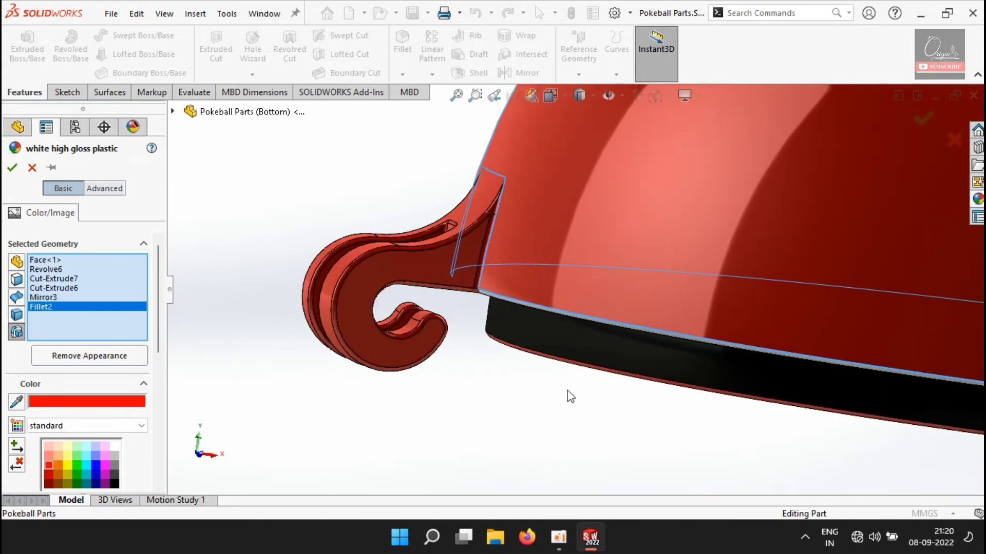
Add the edge faces of the arched button cutout and the adjoining lower rim faces to the red appearance.
{"action": "scroll", "coordinate": [561, 395], "scroll_direction": "up", "scroll_amount": 7}
{"action": "scroll", "coordinate": [801, 310], "scroll_direction": "down", "scroll_amount": 7}
{"action": "middle_click_drag", "start_coordinate": [765, 262], "coordinate": [640, 215]}
{"action": "left_click", "coordinate": [567, 166]}
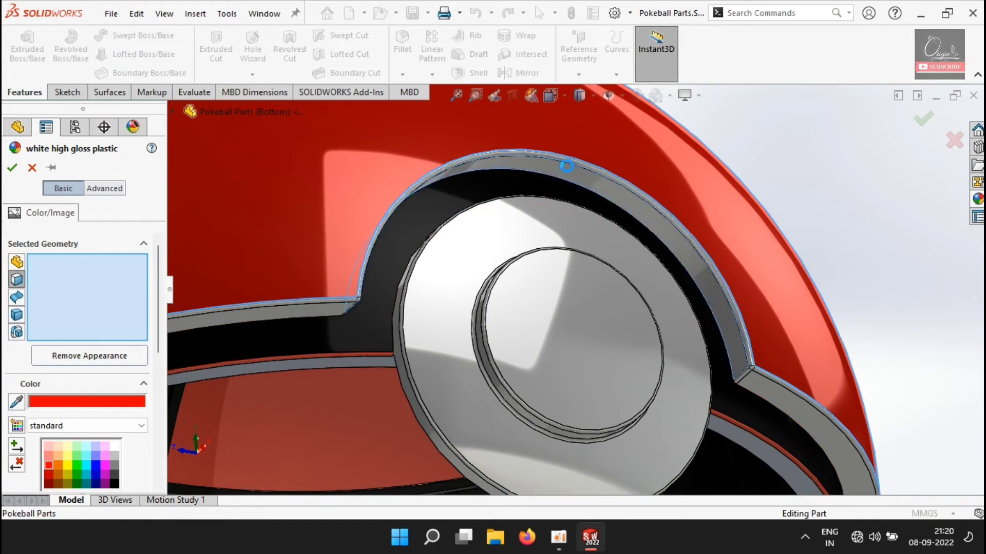
{"action": "left_click", "coordinate": [570, 158]}
{"action": "left_click", "coordinate": [320, 303]}
{"action": "left_click", "coordinate": [321, 309]}
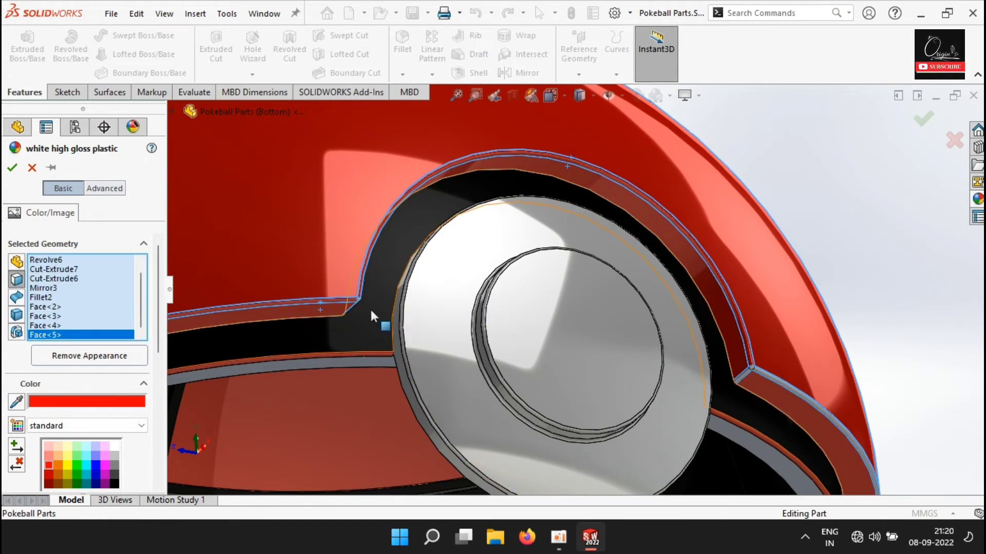
Add the small corner faces at both ends of the button cutout and apply the red appearance to the upper shell.
{"action": "scroll", "coordinate": [334, 288], "scroll_direction": "down", "scroll_amount": 5}
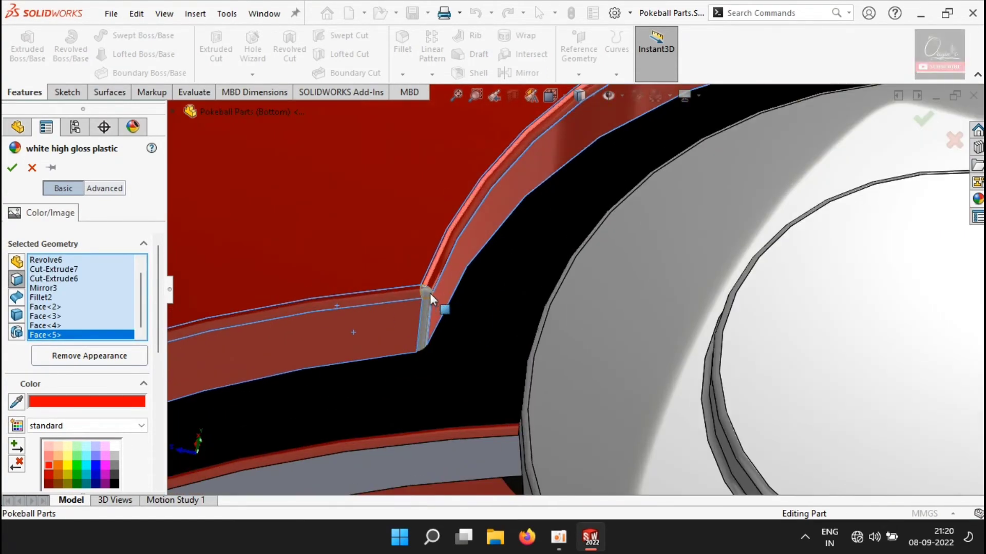
{"action": "left_click", "coordinate": [430, 294]}
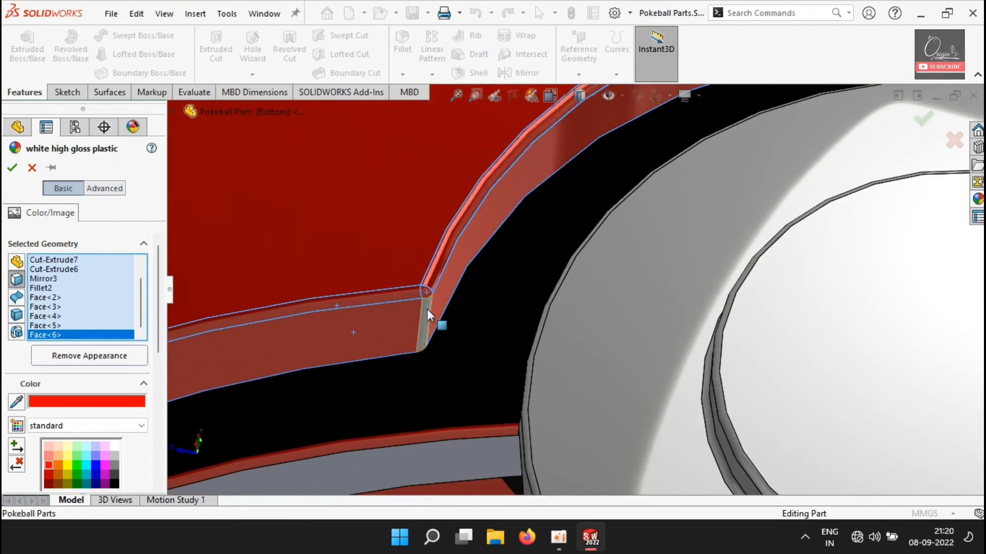
{"action": "left_click", "coordinate": [427, 309]}
{"action": "scroll", "coordinate": [428, 304], "scroll_direction": "up", "scroll_amount": 5}
{"action": "scroll", "coordinate": [816, 336], "scroll_direction": "down", "scroll_amount": 6}
{"action": "left_click", "coordinate": [583, 333]}
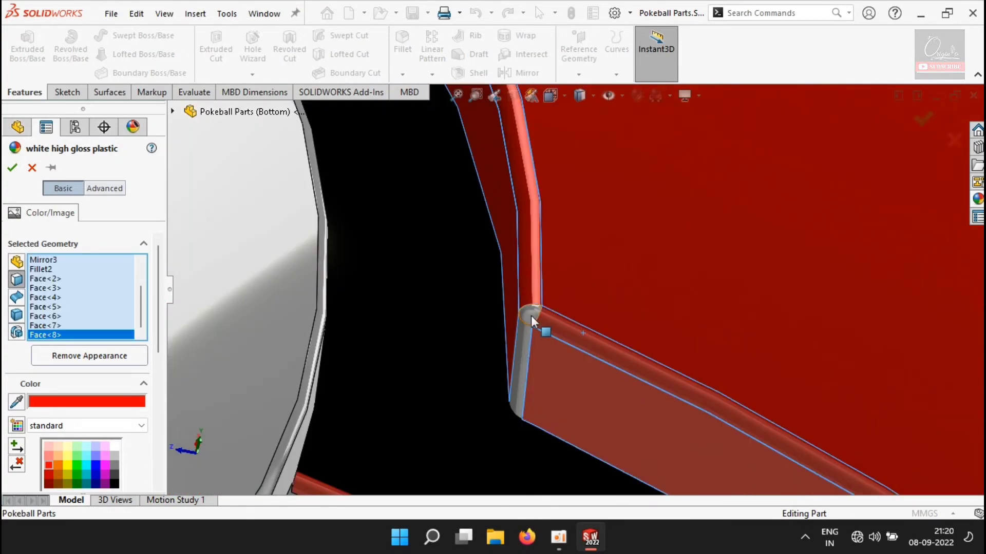
{"action": "scroll", "coordinate": [521, 359], "scroll_direction": "up", "scroll_amount": 10}
{"action": "scroll", "coordinate": [497, 380], "scroll_direction": "down", "scroll_amount": 9}
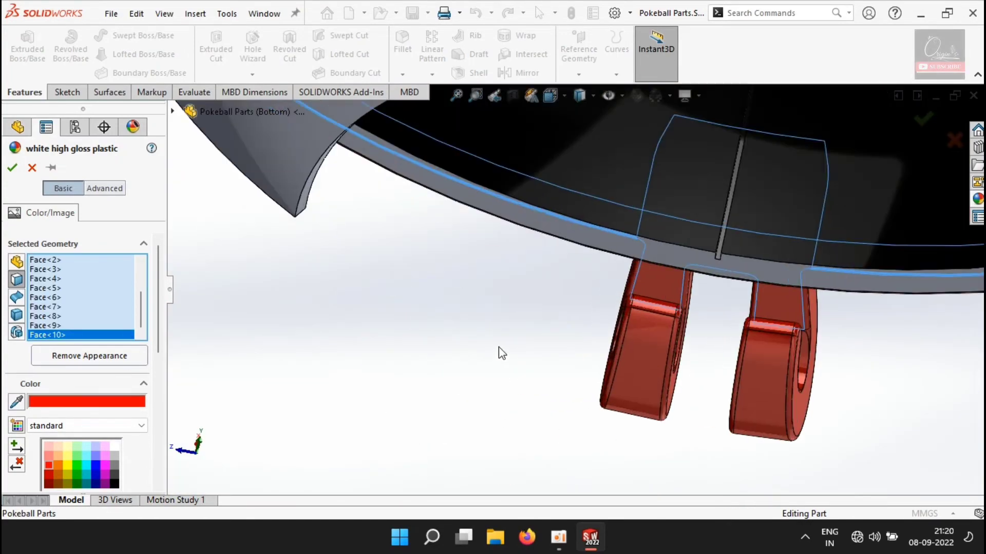
{"action": "scroll", "coordinate": [774, 267], "scroll_direction": "up", "scroll_amount": 3}
{"action": "middle_click_drag", "start_coordinate": [816, 272], "coordinate": [734, 198]}
{"action": "scroll", "coordinate": [731, 198], "scroll_direction": "up", "scroll_amount": 9}
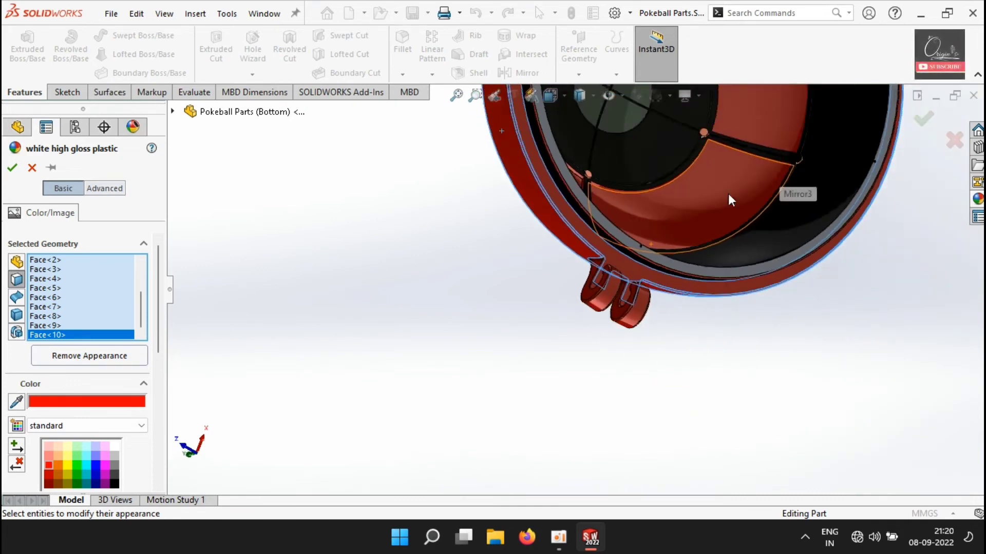
{"action": "left_click", "coordinate": [11, 167]}
Copy the black appearance from the shell's inner rim and paste it onto the narrow adjoining Fillet2 faces.
{"action": "scroll", "coordinate": [612, 281], "scroll_direction": "down", "scroll_amount": 6}
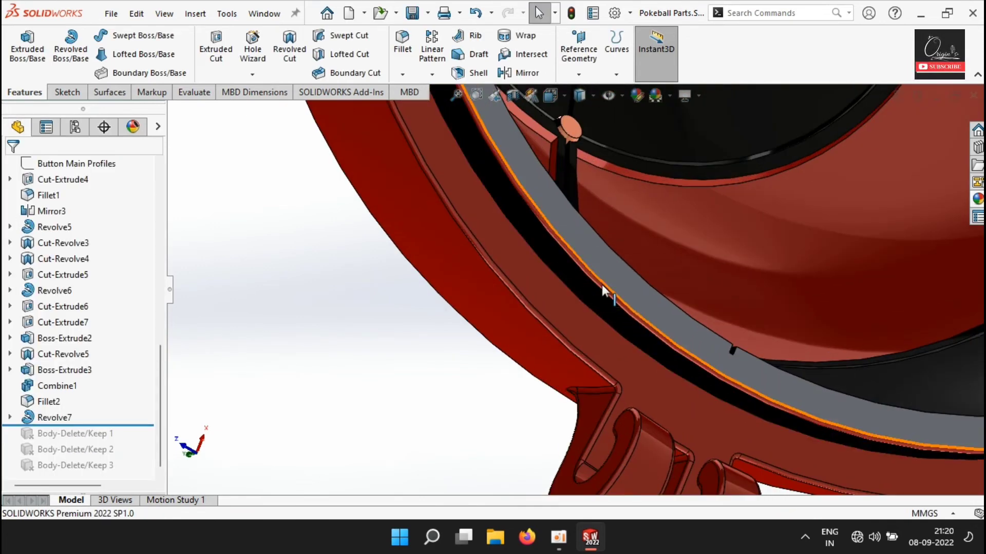
{"action": "left_click", "coordinate": [601, 283]}
{"action": "left_click", "coordinate": [577, 281]}
{"action": "left_click", "coordinate": [736, 215]}
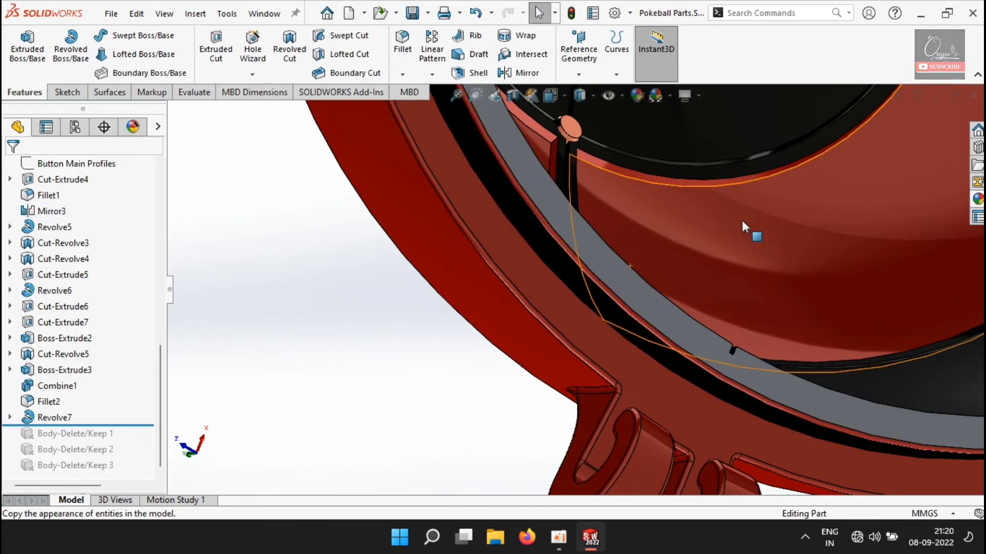
{"action": "scroll", "coordinate": [630, 309], "scroll_direction": "down", "scroll_amount": 6}
{"action": "left_click", "coordinate": [620, 315]}
{"action": "left_click", "coordinate": [790, 252]}
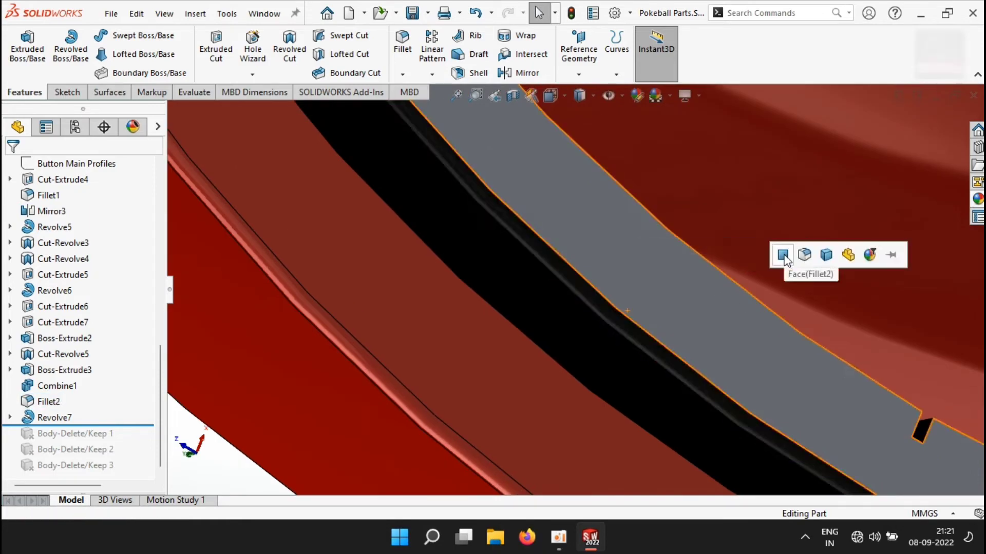
{"action": "left_click", "coordinate": [784, 257]}
{"action": "left_click", "coordinate": [647, 315]}
{"action": "left_click", "coordinate": [805, 265]}
{"action": "left_click", "coordinate": [804, 267]}
{"action": "scroll", "coordinate": [649, 331], "scroll_direction": "up", "scroll_amount": 8}
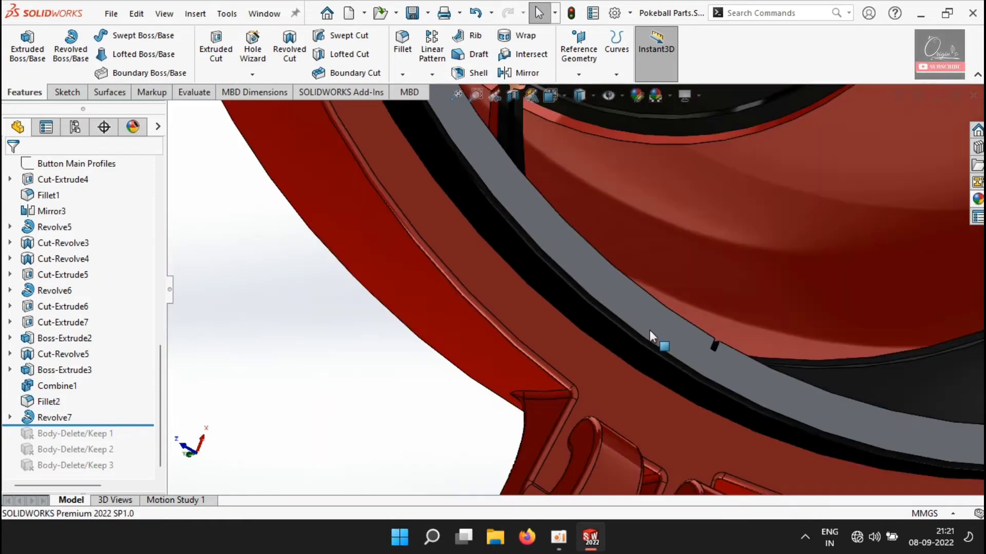
Paste the copied black appearance onto the flat grey ring face at the inner shell's lower edge.
{"action": "middle_click_drag", "start_coordinate": [590, 257], "coordinate": [601, 201]}
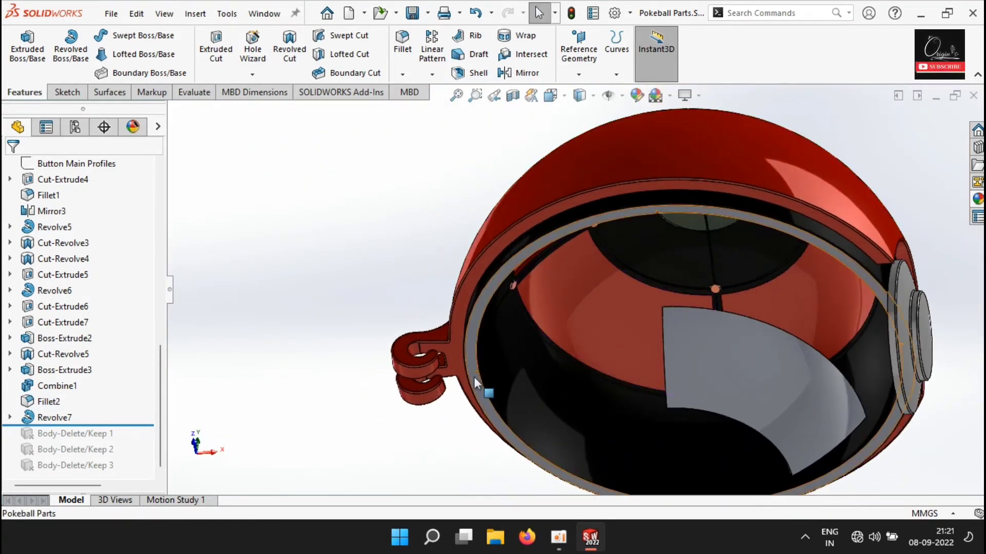
{"action": "scroll", "coordinate": [473, 377], "scroll_direction": "down", "scroll_amount": 5}
{"action": "left_click", "coordinate": [498, 272]}
{"action": "left_click", "coordinate": [699, 208]}
{"action": "left_click", "coordinate": [697, 210]}
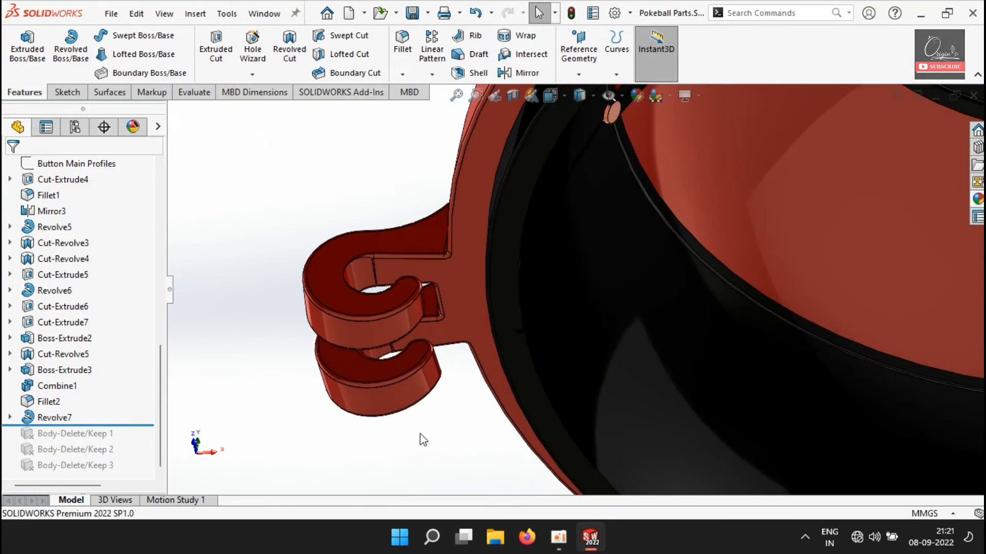
Examine the hinge hook, rim, button and shell interior for faces with the wrong appearance.
{"action": "scroll", "coordinate": [424, 441], "scroll_direction": "up", "scroll_amount": 5}
{"action": "middle_click_drag", "start_coordinate": [428, 447], "coordinate": [411, 519]}
{"action": "scroll", "coordinate": [715, 345], "scroll_direction": "down", "scroll_amount": 8}
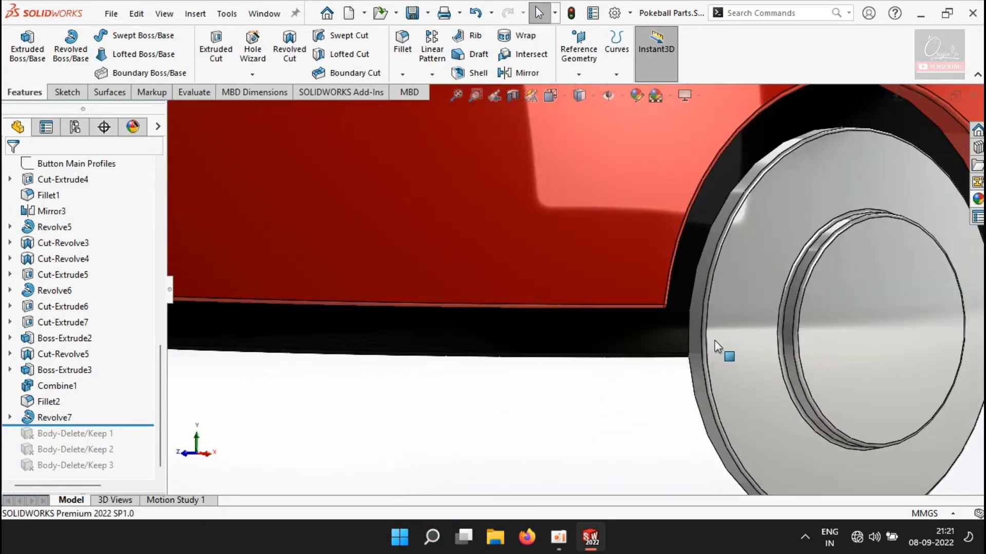
{"action": "middle_click_drag", "start_coordinate": [732, 349], "coordinate": [552, 491]}
{"action": "scroll", "coordinate": [674, 402], "scroll_direction": "up", "scroll_amount": 4}
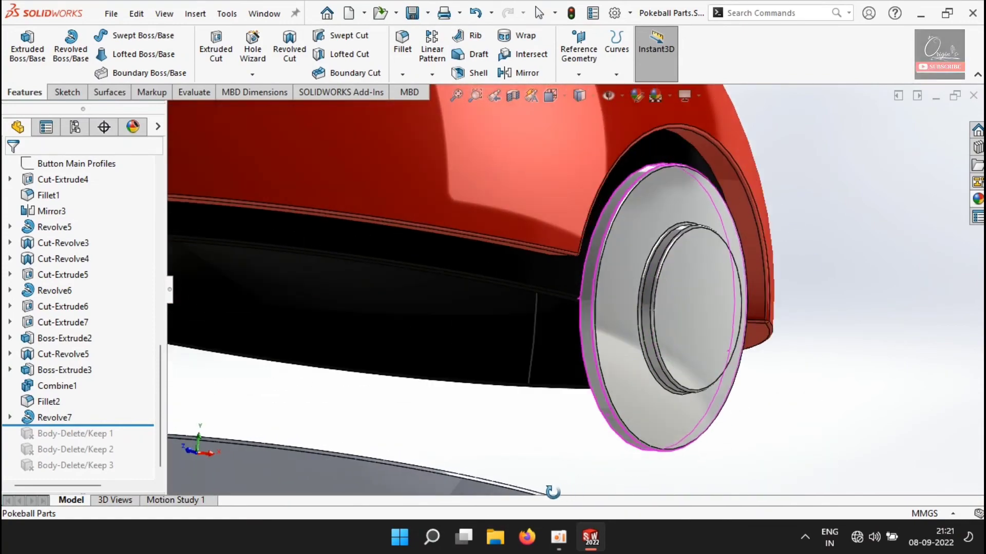
{"action": "left_click", "coordinate": [411, 11]}
{"action": "scroll", "coordinate": [607, 305], "scroll_direction": "up", "scroll_amount": 4}
{"action": "middle_click_drag", "start_coordinate": [607, 305], "coordinate": [550, 295]}
Reset the four curved Mirror3 panel faces inside the shell to the default grey appearance.
{"action": "left_click", "coordinate": [377, 184]}
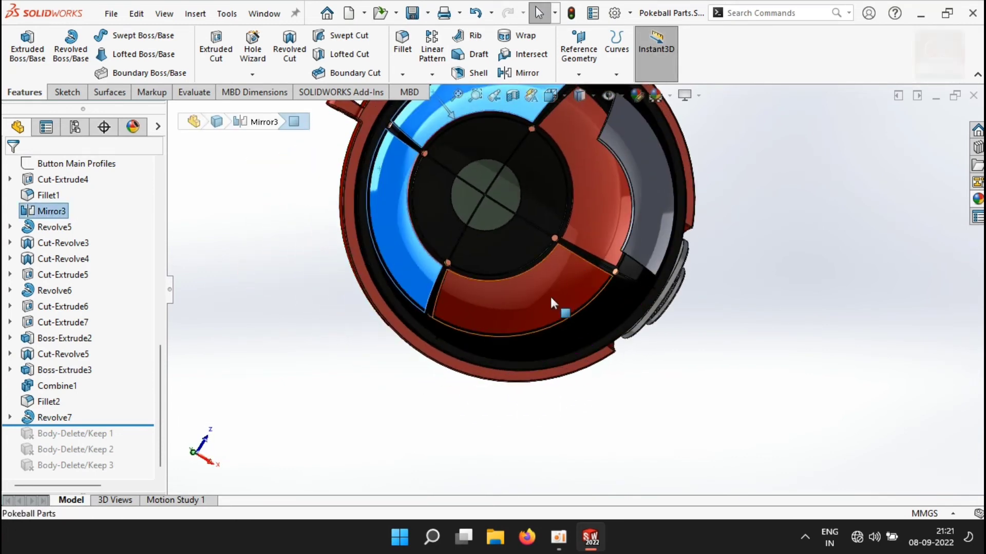
{"action": "left_click", "coordinate": [602, 204], "text": "ctrl"}
{"action": "left_click", "coordinate": [637, 96]}
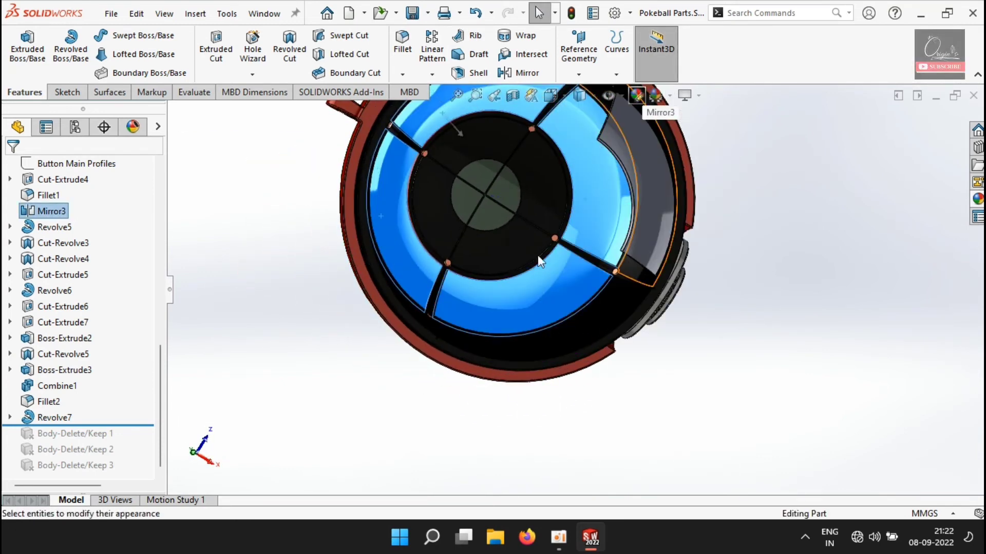
{"action": "left_click", "coordinate": [11, 168]}
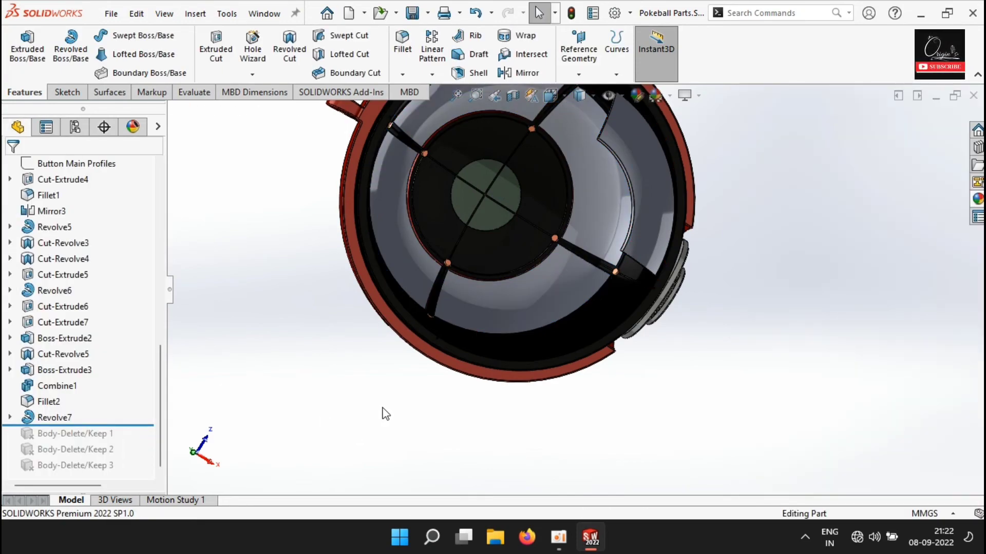
{"action": "middle_click_drag", "start_coordinate": [435, 352], "coordinate": [506, 467]}
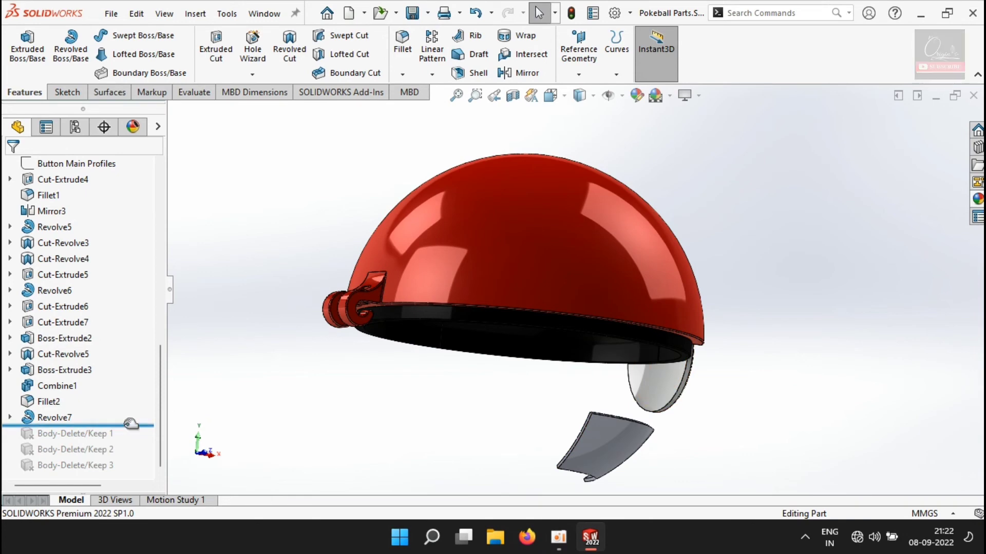
Roll the feature tree forward past the Body-Delete/Keep features and show the lower shell body Fillet1.
{"action": "left_click_drag", "start_coordinate": [146, 463], "coordinate": [147, 471]}
{"action": "scroll", "coordinate": [110, 416], "scroll_direction": "up", "scroll_amount": 10}
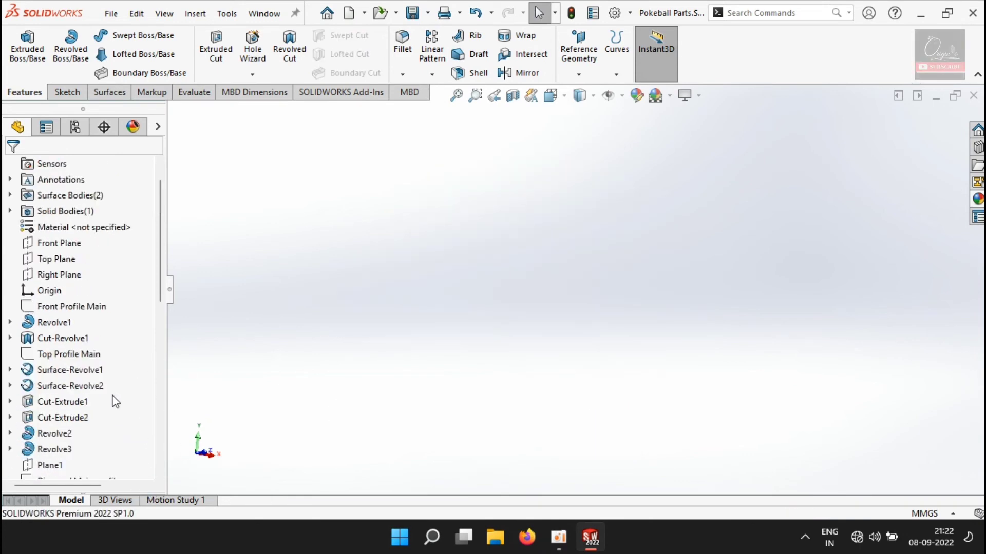
{"action": "left_click", "coordinate": [10, 211]}
{"action": "left_click", "coordinate": [60, 227]}
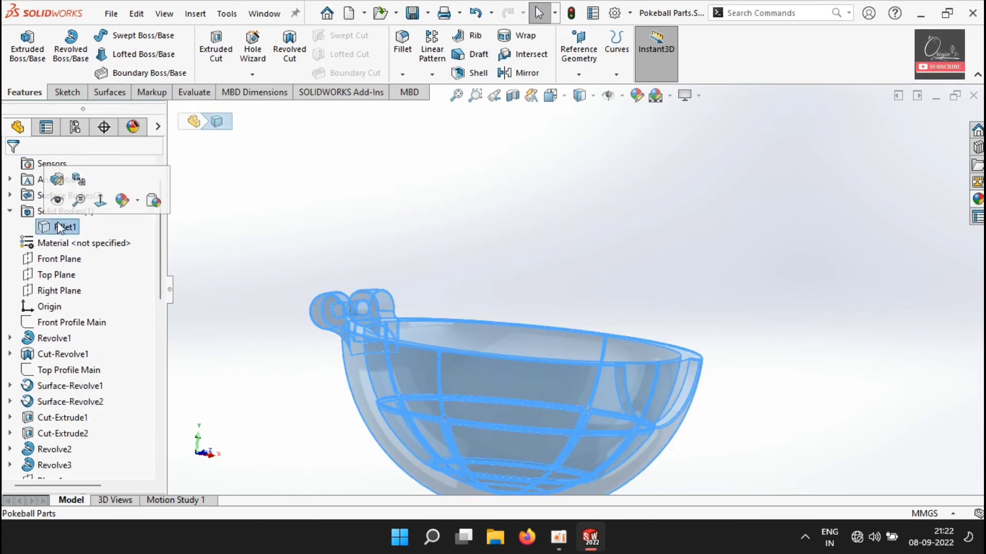
{"action": "left_click", "coordinate": [59, 201]}
{"action": "left_click", "coordinate": [271, 285]}
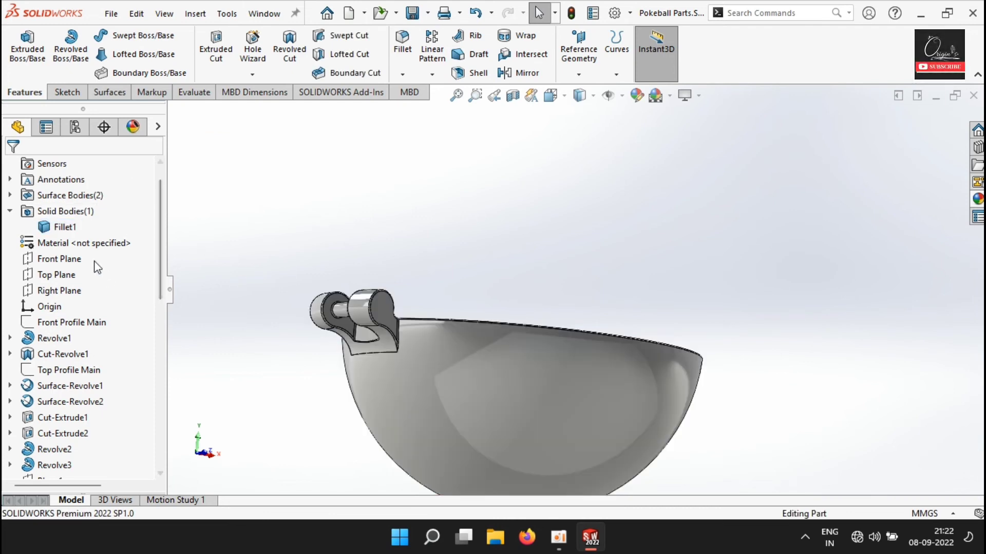
Roll the feature tree back to just below Body-Delete/Keep 1 and hide the lower shell.
{"action": "scroll", "coordinate": [95, 370], "scroll_direction": "down", "scroll_amount": 10}
{"action": "left_click_drag", "start_coordinate": [145, 473], "coordinate": [144, 451]}
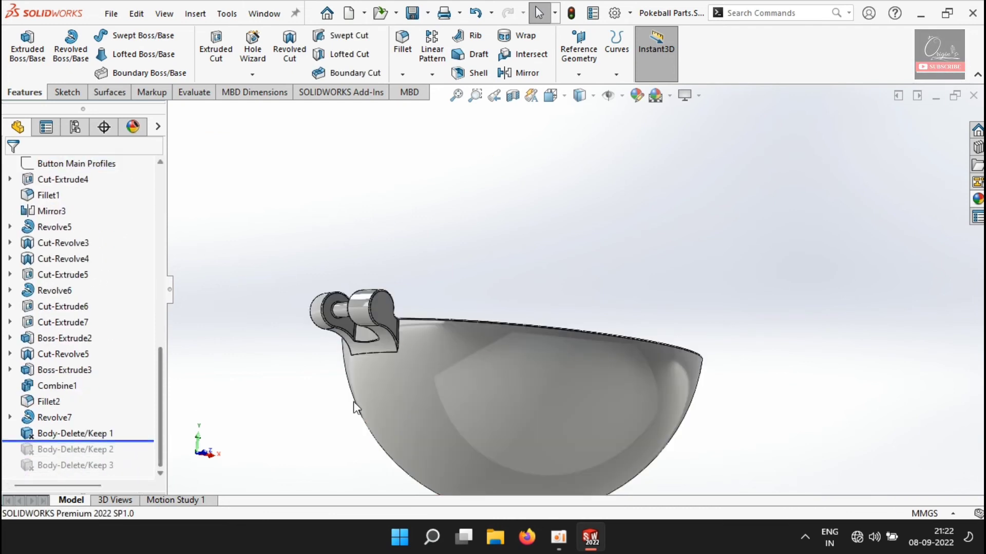
{"action": "right_click", "coordinate": [441, 382]}
{"action": "left_click", "coordinate": [498, 155]}
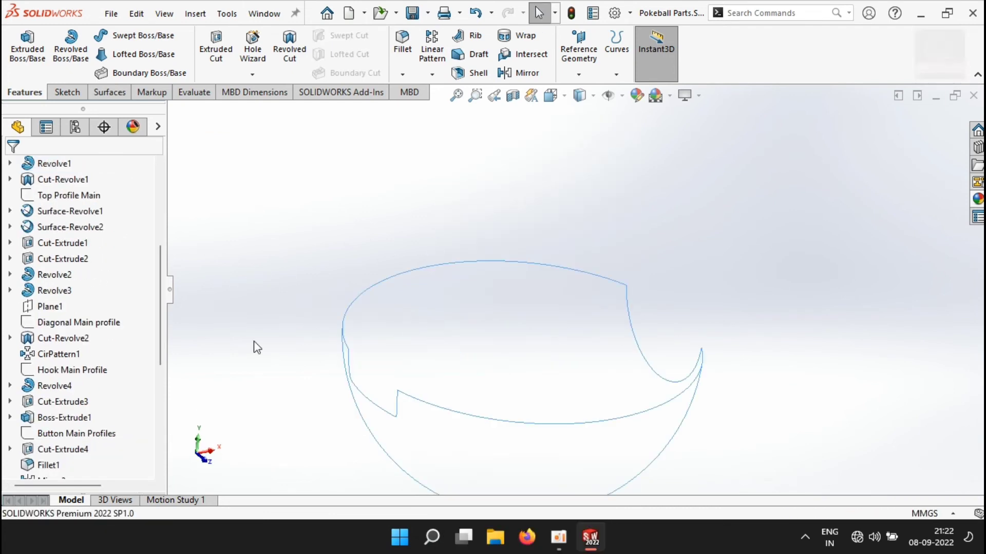
Roll the feature tree back to just above Body-Delete/Keep 1 and hide the upper shell.
{"action": "scroll", "coordinate": [128, 396], "scroll_direction": "down", "scroll_amount": 6}
{"action": "left_click_drag", "start_coordinate": [153, 437], "coordinate": [152, 425]}
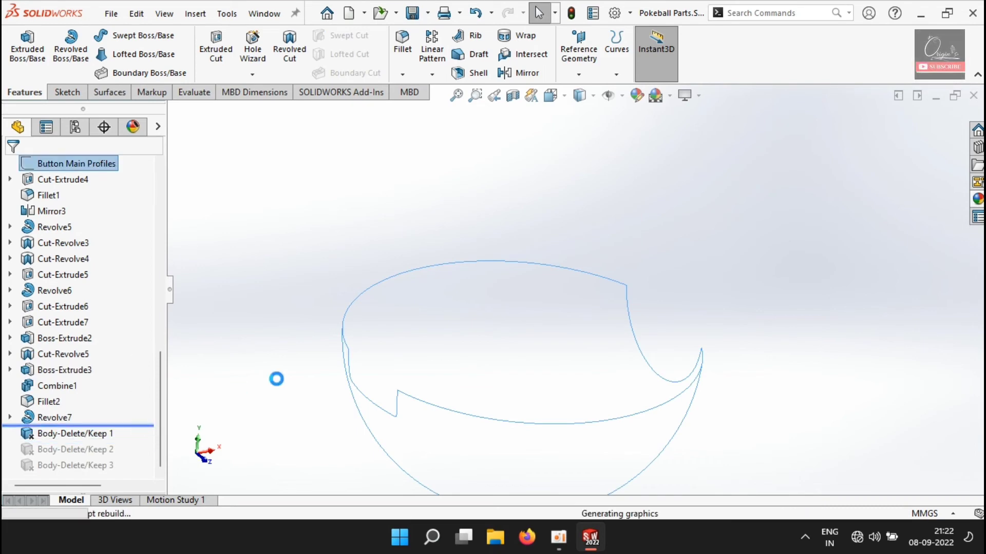
{"action": "right_click", "coordinate": [442, 326]}
{"action": "left_click", "coordinate": [451, 158]}
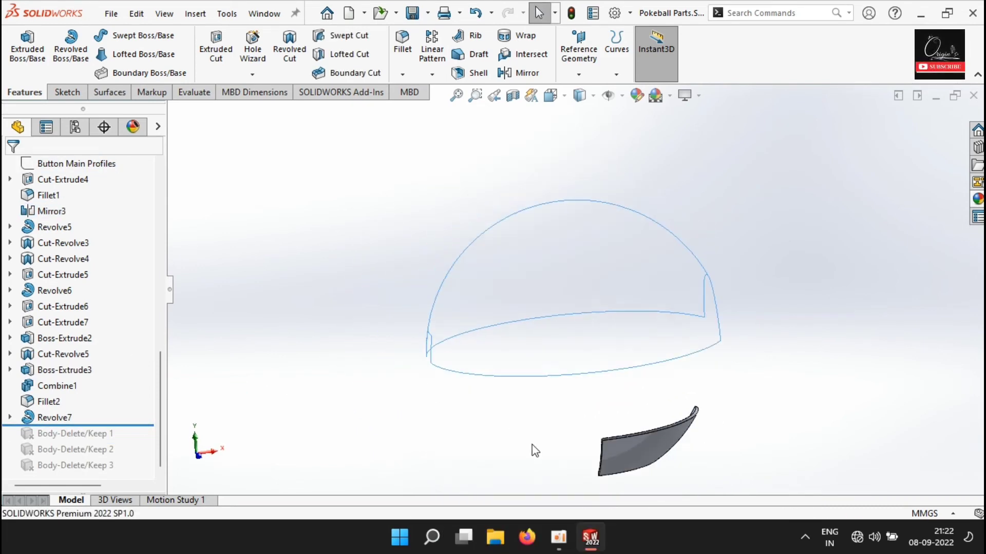
Apply the reflective blue glass appearance from the Glass Gloss collection to the inner glass body Revolve7.
{"action": "scroll", "coordinate": [37, 262], "scroll_direction": "up", "scroll_amount": 10}
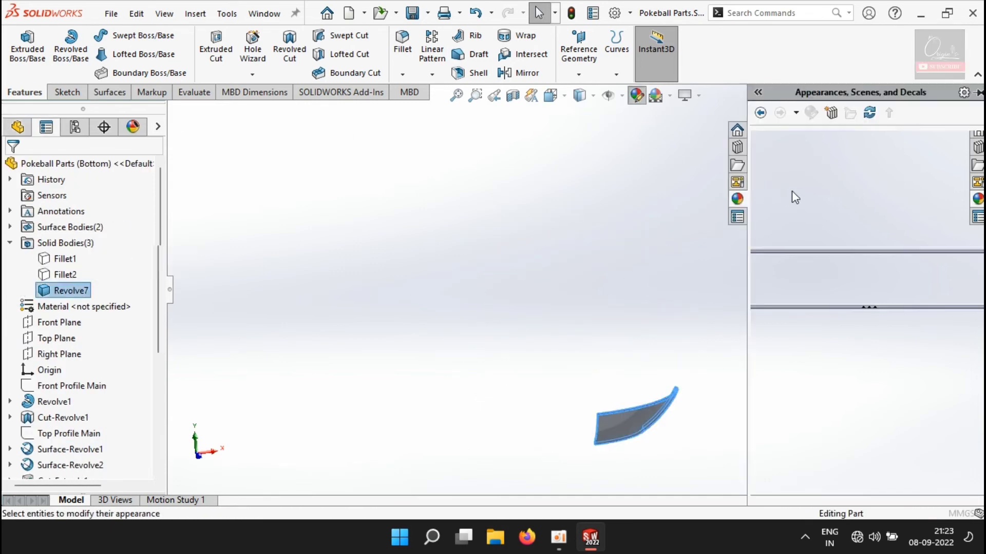
{"action": "left_click", "coordinate": [777, 155]}
{"action": "left_click", "coordinate": [775, 170]}
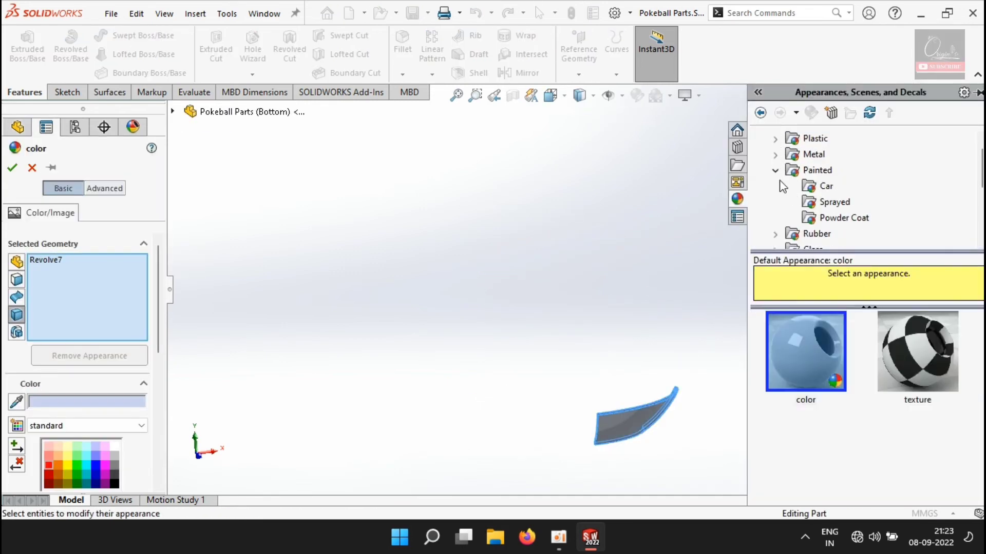
{"action": "left_click", "coordinate": [823, 202]}
{"action": "scroll", "coordinate": [822, 411], "scroll_direction": "down", "scroll_amount": 3}
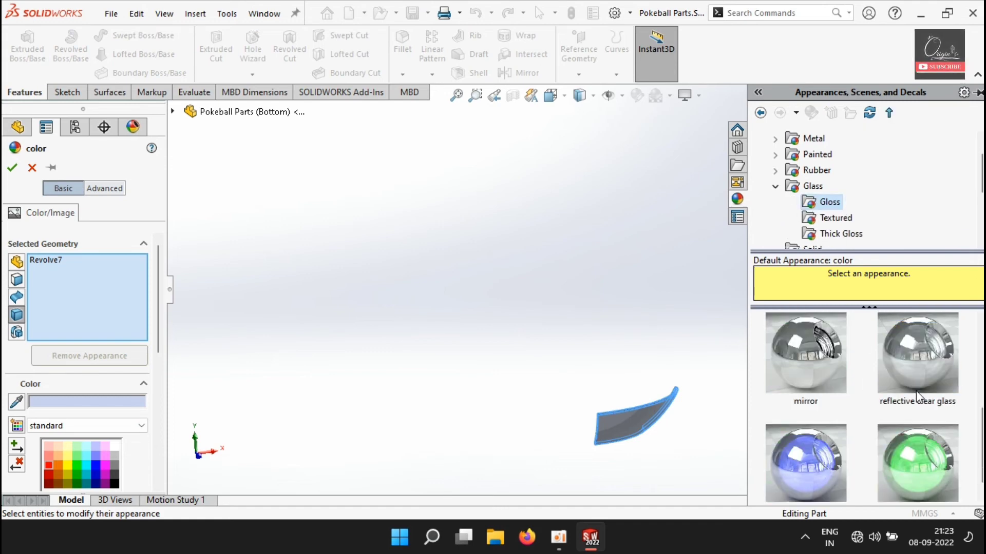
{"action": "left_click", "coordinate": [816, 455]}
Change the glass appearance colour of Revolve7 to a bright blue with RGB 0, 128, 255.
{"action": "left_click_drag", "start_coordinate": [159, 344], "coordinate": [159, 421]}
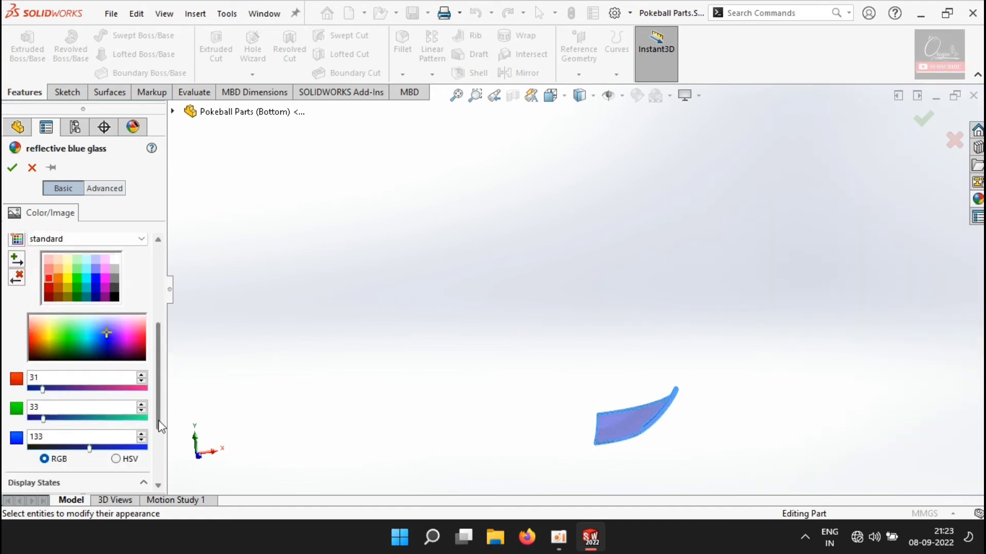
{"action": "left_click", "coordinate": [551, 542]}
{"action": "left_click", "coordinate": [550, 540]}
{"action": "scroll", "coordinate": [93, 336], "scroll_direction": "up", "scroll_amount": 1}
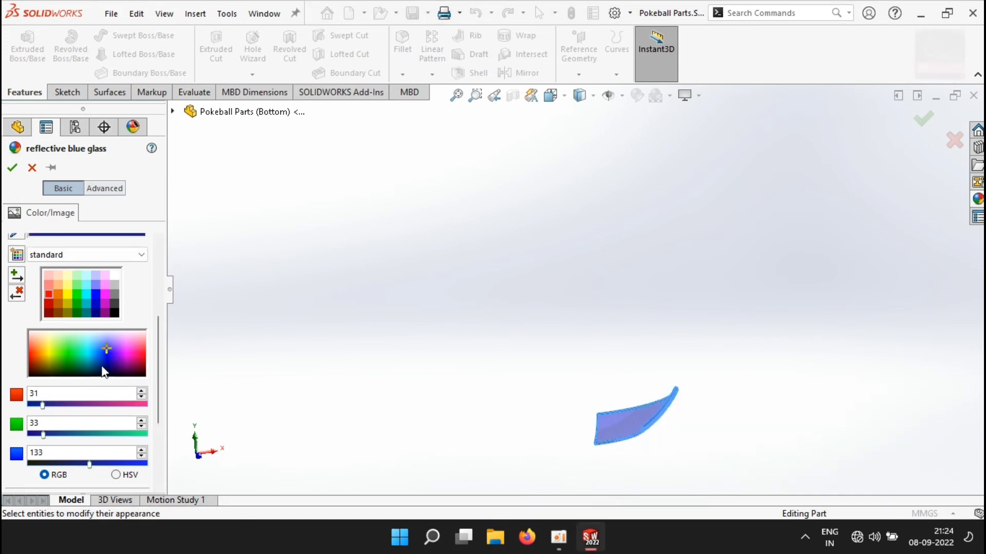
{"action": "mouse_move", "coordinate": [100, 349]}
{"action": "left_mouse_down"}
{"action": "mouse_move", "coordinate": [102, 340]}
{"action": "mouse_move", "coordinate": [110, 351]}
{"action": "mouse_move", "coordinate": [100, 341]}
{"action": "left_mouse_up"}
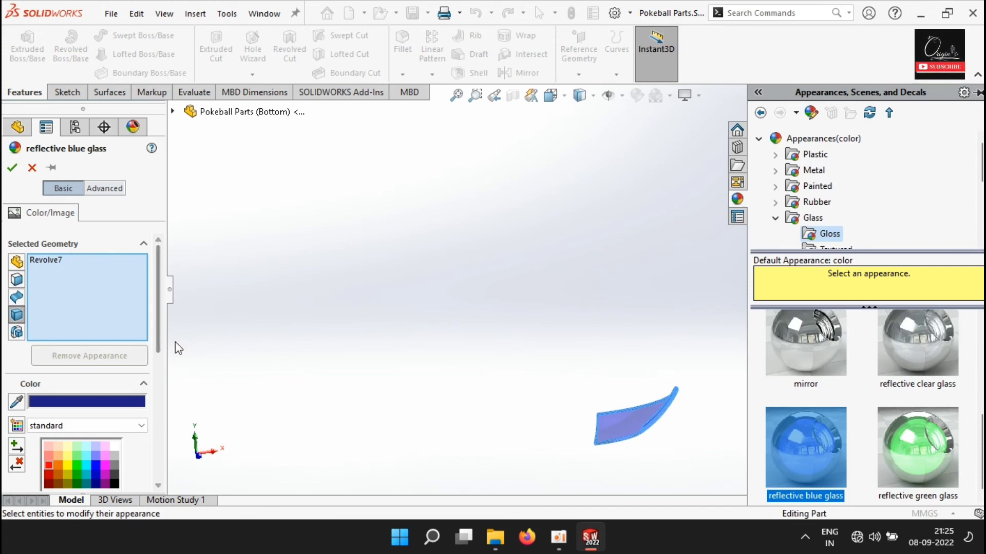
{"action": "left_click_drag", "start_coordinate": [158, 345], "coordinate": [166, 420]}
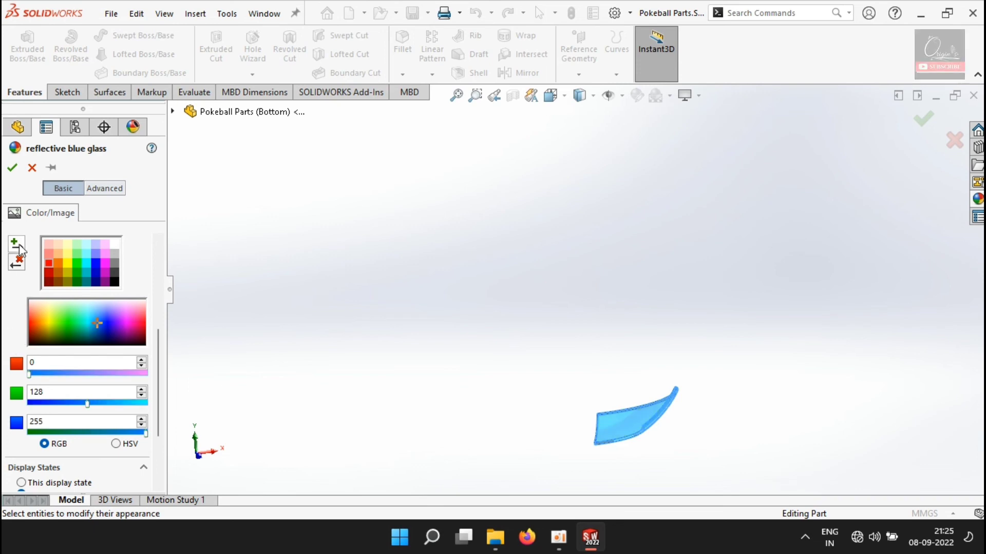
{"action": "left_click", "coordinate": [12, 168]}
Show the hidden upper shell body Fillet2 and lower shell body Fillet1.
{"action": "middle_click_drag", "start_coordinate": [442, 346], "coordinate": [535, 417]}
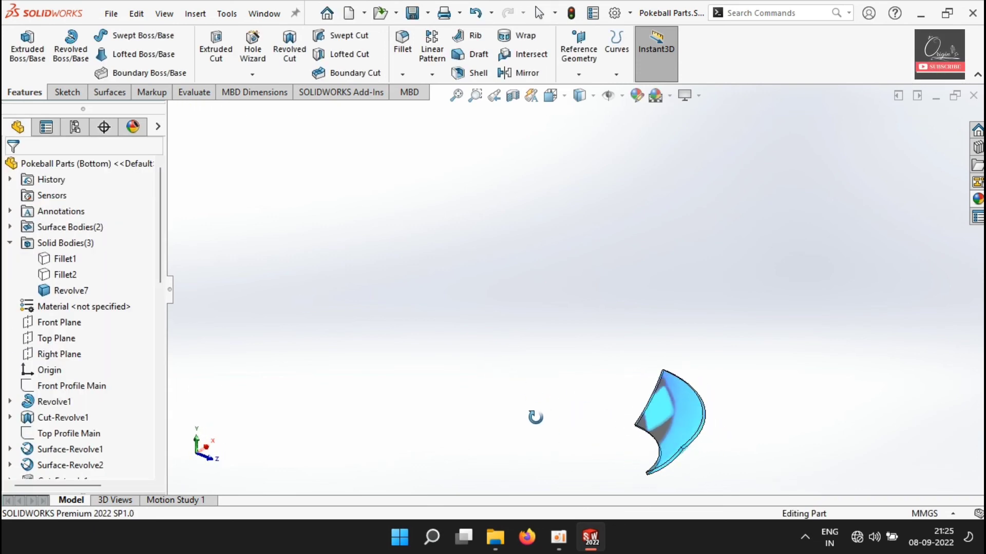
{"action": "scroll", "coordinate": [536, 418], "scroll_direction": "up", "scroll_amount": 2}
{"action": "right_click", "coordinate": [50, 277]}
{"action": "left_click", "coordinate": [62, 254]}
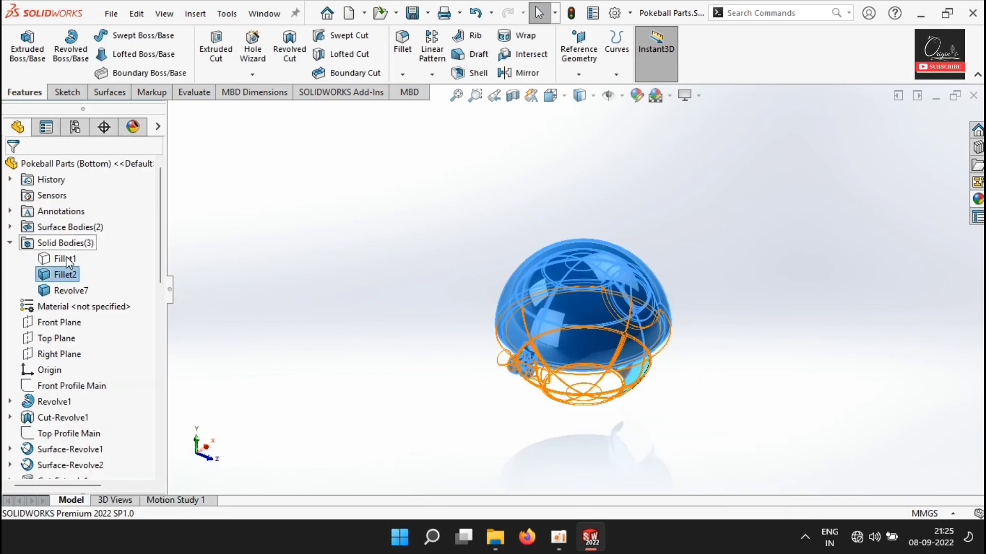
{"action": "right_click", "coordinate": [67, 260]}
{"action": "left_click", "coordinate": [79, 236]}
Switch the viewport scene to a plain white background.
{"action": "left_click", "coordinate": [489, 449]}
{"action": "middle_click_drag", "start_coordinate": [489, 450], "coordinate": [516, 419]}
{"action": "left_click", "coordinate": [671, 101]}
{"action": "left_click", "coordinate": [677, 133]}
Examine the coloured Pokeball around its rear hinge, the seam between the shells and the front button.
{"action": "middle_click_drag", "start_coordinate": [699, 277], "coordinate": [724, 429]}
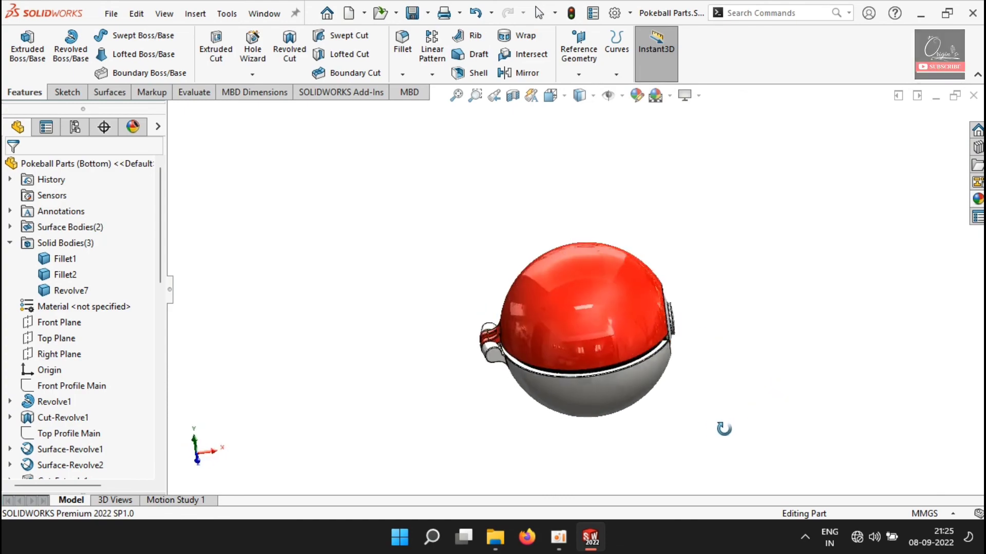
{"action": "scroll", "coordinate": [486, 380], "scroll_direction": "down", "scroll_amount": 8}
{"action": "middle_click_drag", "start_coordinate": [595, 303], "coordinate": [570, 200]}
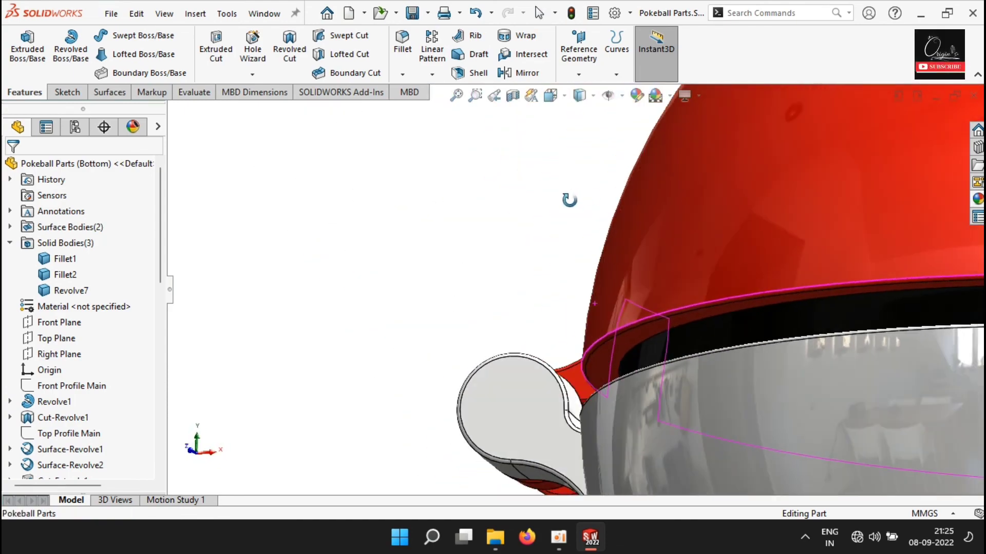
{"action": "scroll", "coordinate": [807, 282], "scroll_direction": "up", "scroll_amount": 7}
{"action": "middle_click_drag", "start_coordinate": [807, 282], "coordinate": [747, 326]}
{"action": "scroll", "coordinate": [782, 326], "scroll_direction": "down", "scroll_amount": 2}
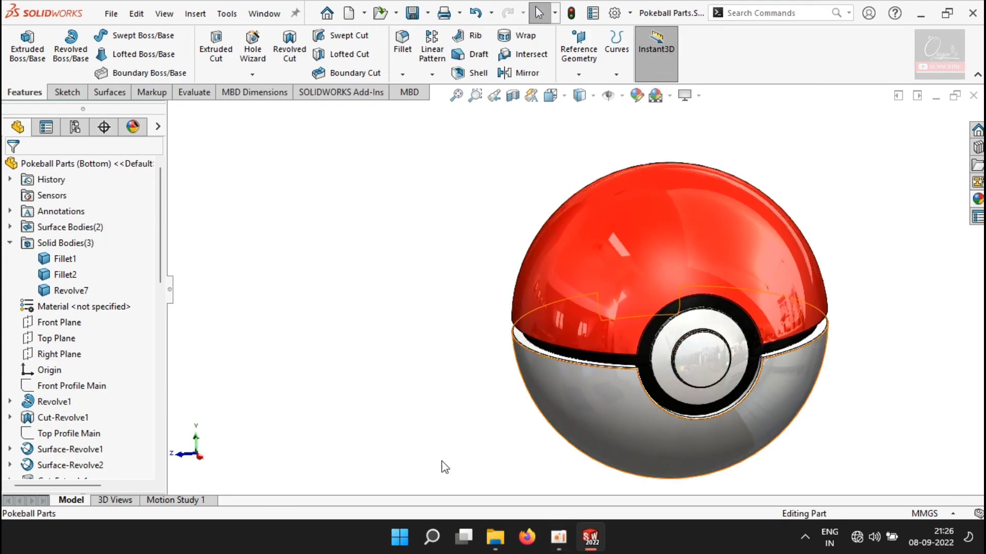